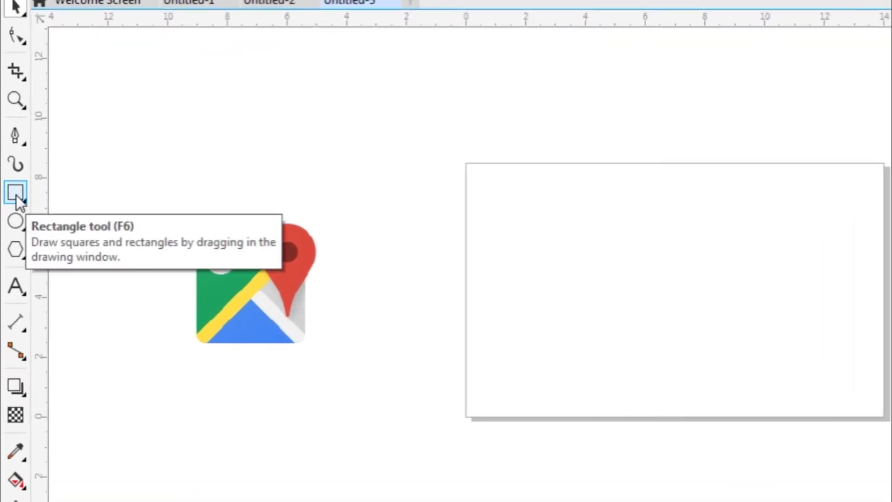
Draw a rectangle over the page at 10 by 10 inches and shift it slightly to the right
left_click(15, 194)
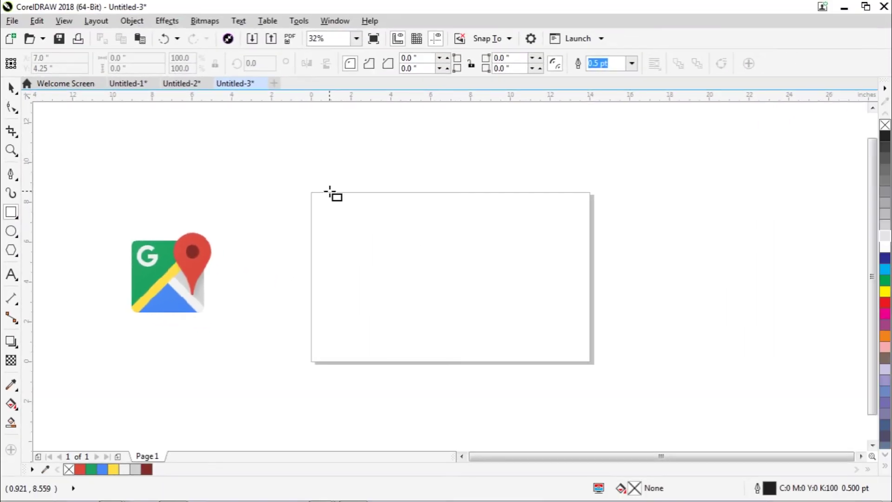
left_click_drag(492, 161, 543, 216)
left_click_drag(357, 222, 464, 325)
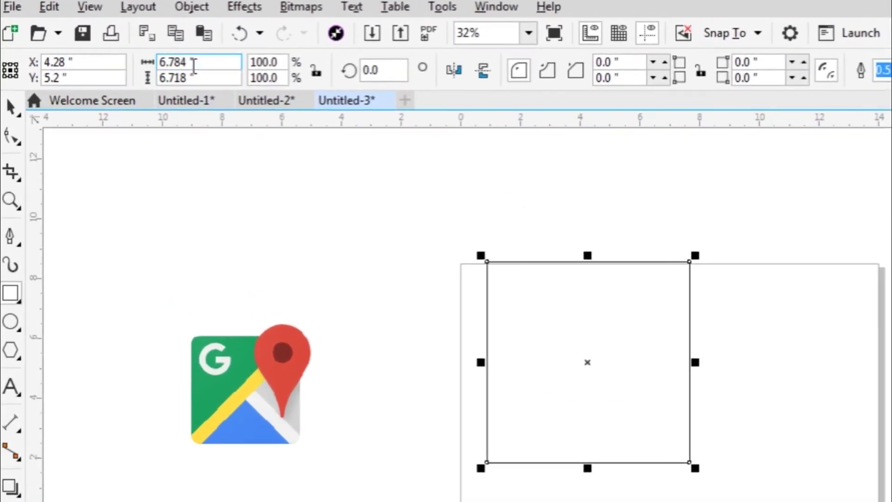
left_click_drag(195, 65, 156, 80)
type("10")
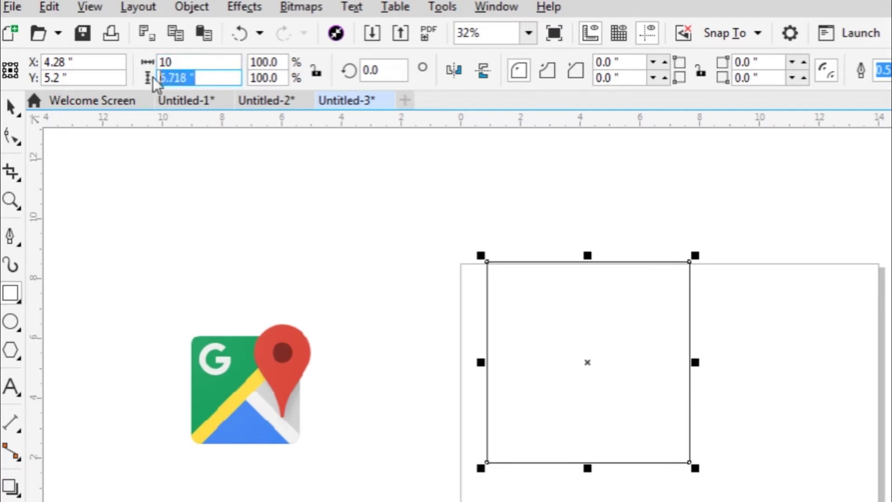
type("10")
key("Return")
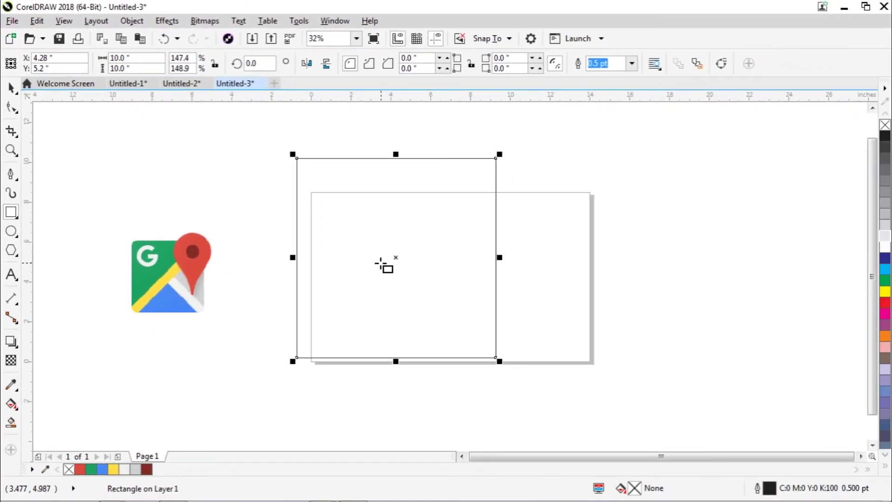
left_click_drag(396, 258, 426, 265)
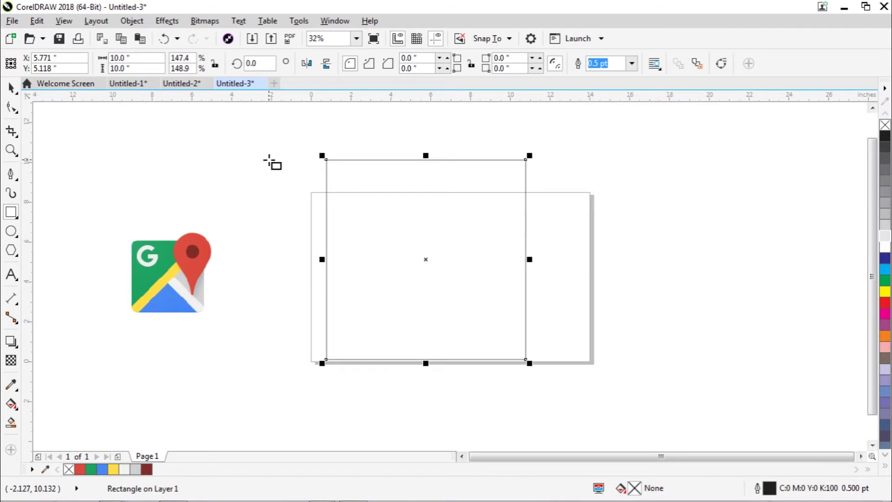
Draw a narrow upright rectangle beside the square and set its size to 1.3 inches wide by 17.0 inches high
left_click_drag(270, 146, 292, 330)
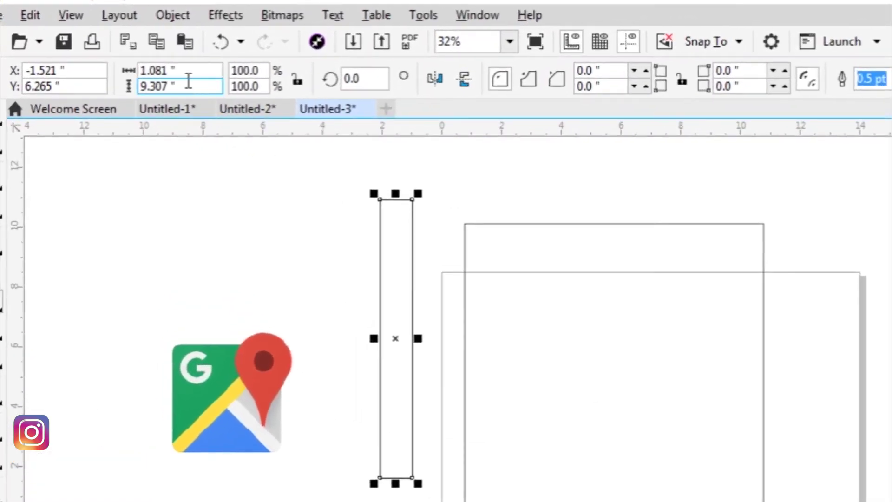
left_click_drag(179, 70, 136, 70)
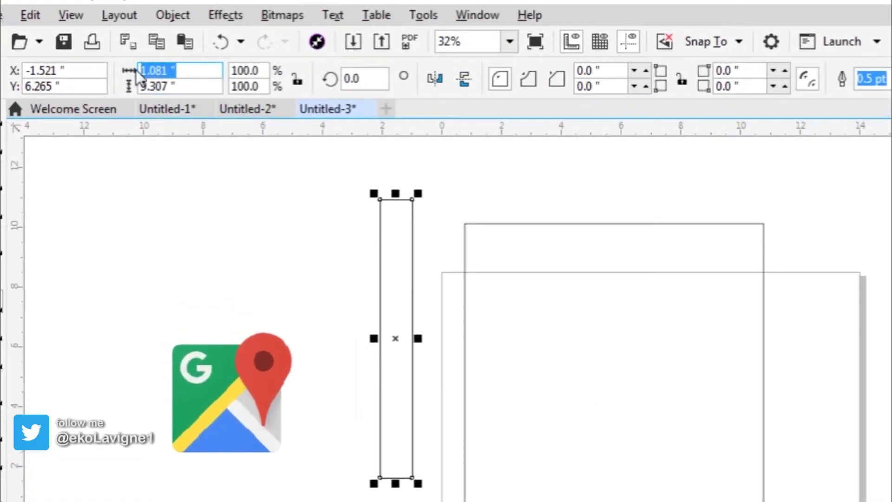
type("1")
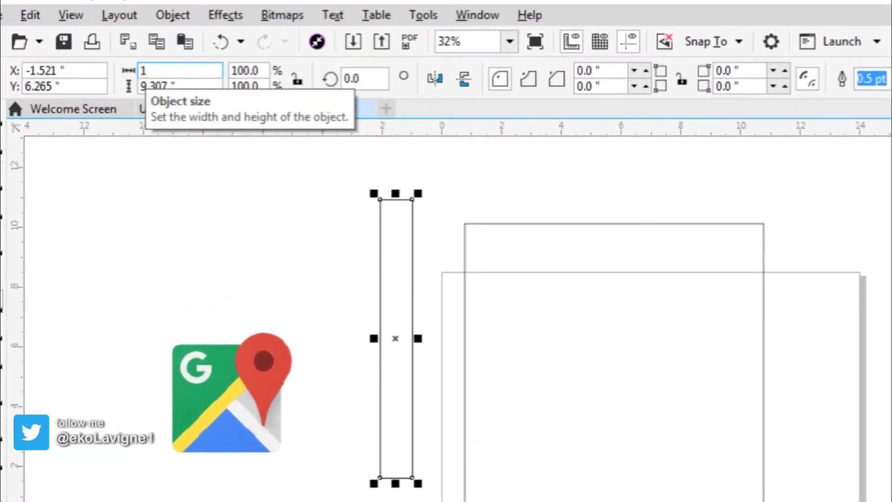
left_click_drag(183, 86, 129, 85)
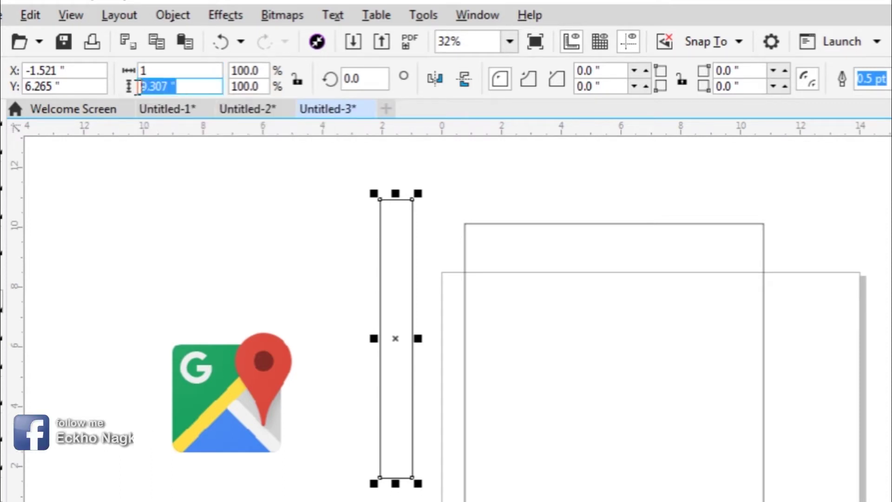
type("17")
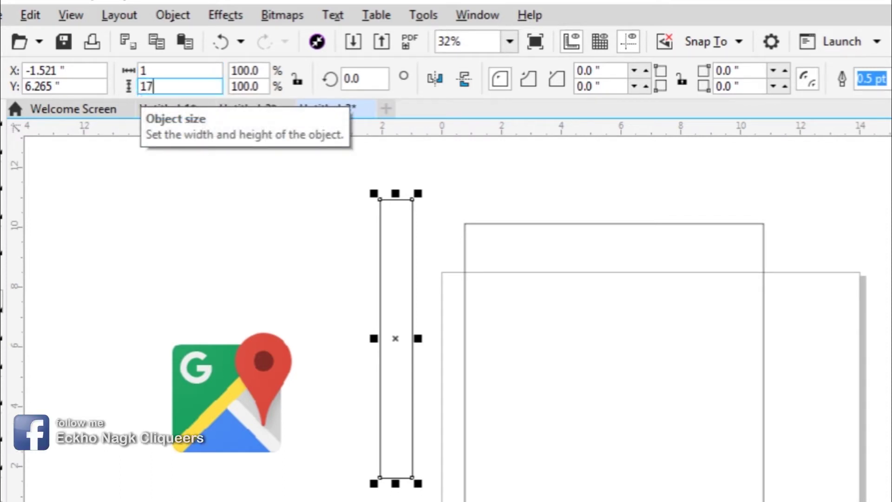
left_click(152, 71)
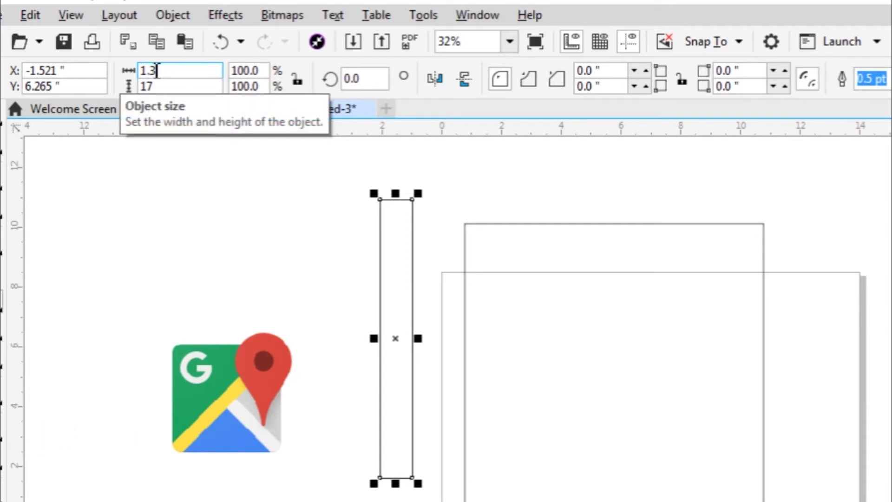
left_click(168, 86)
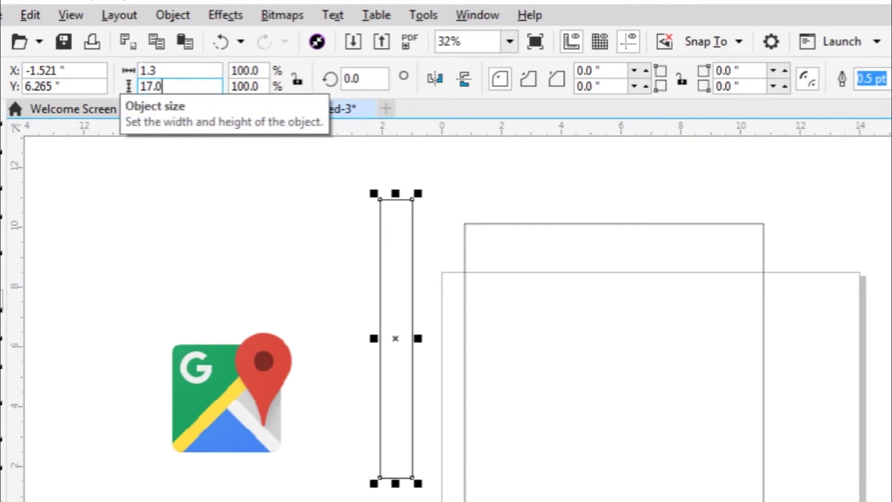
key("Return")
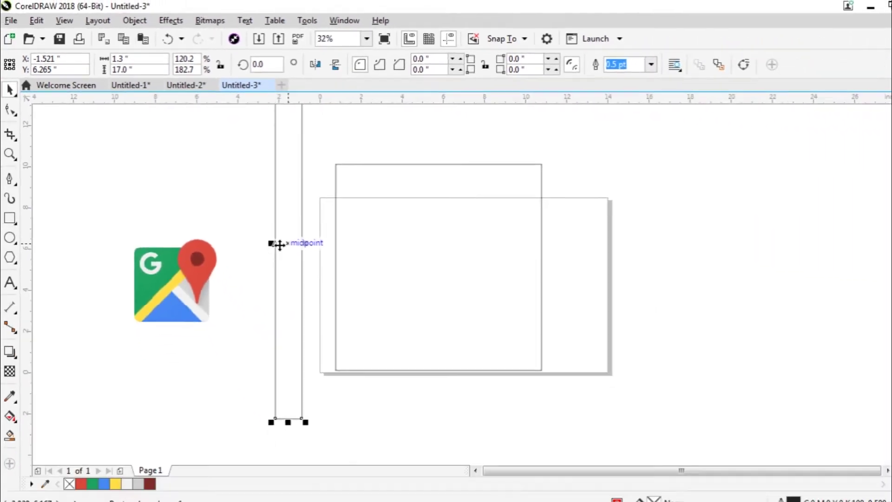
Move the narrow strip over the square's left edge and rotate it 45 degrees
left_click_drag(284, 244, 334, 282)
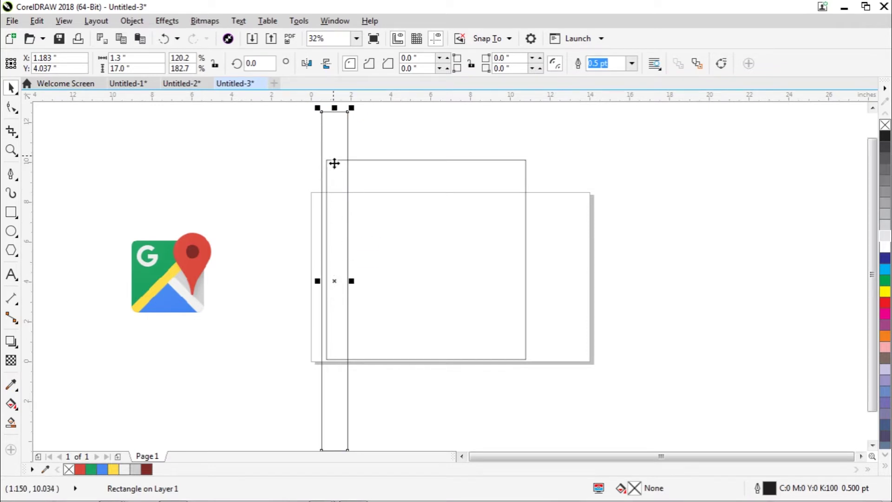
left_click(262, 64)
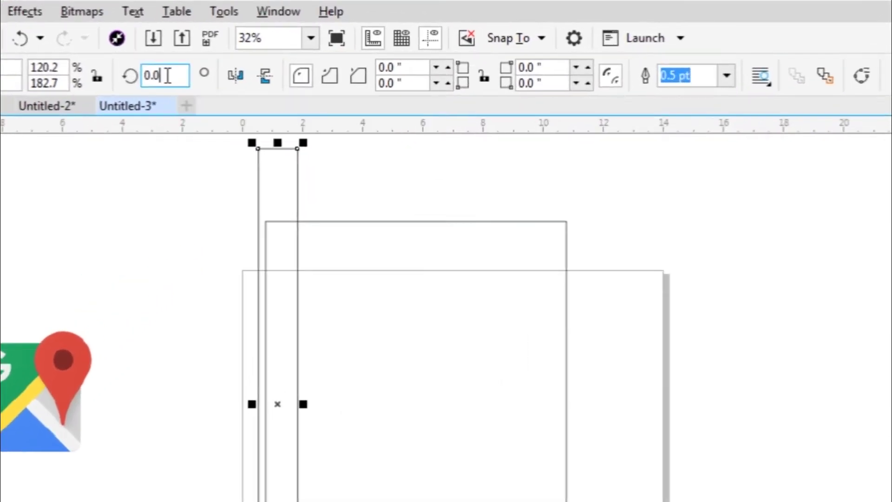
left_click_drag(168, 75, 145, 77)
type("45")
key("Return")
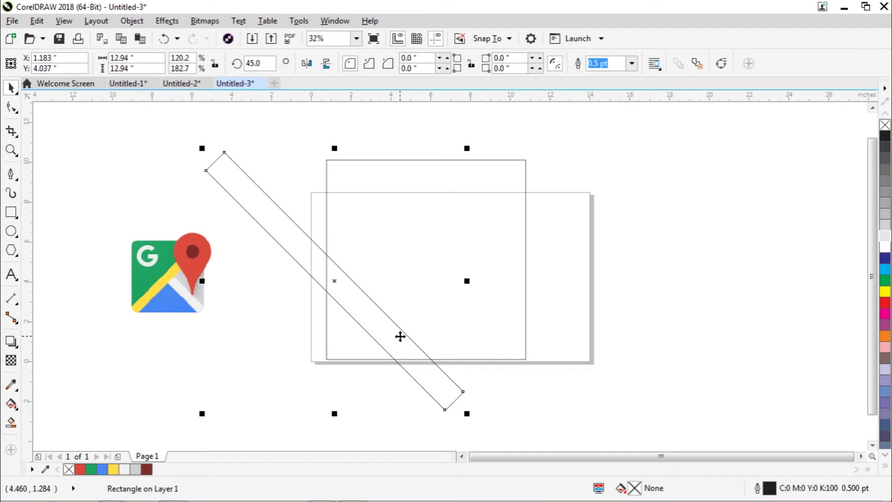
Center the square and the diagonal strip on the page
left_click(511, 345)
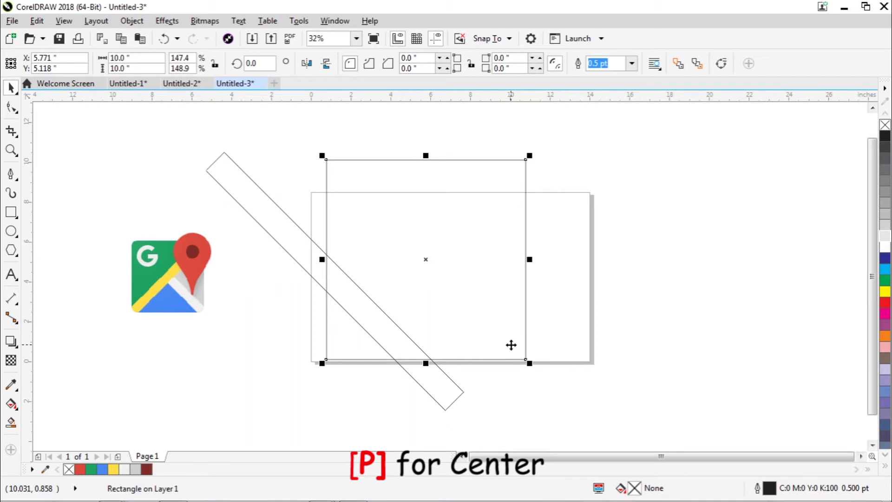
key("p")
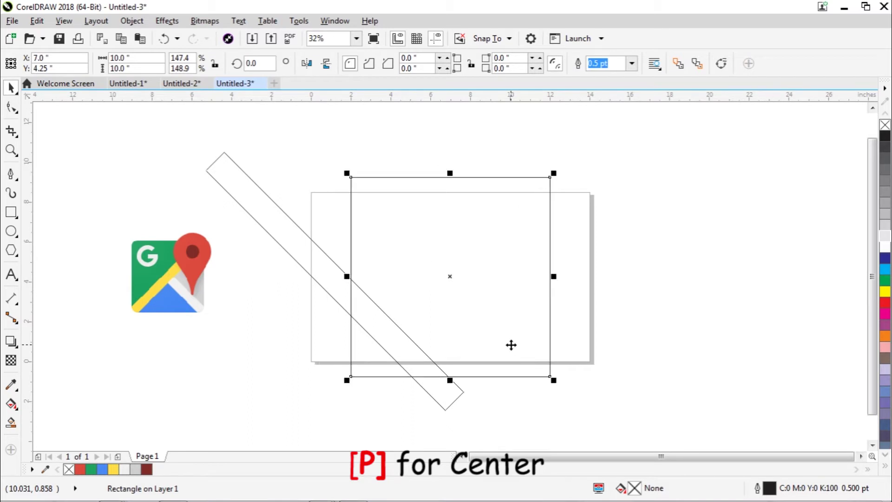
left_click(328, 265)
key("p")
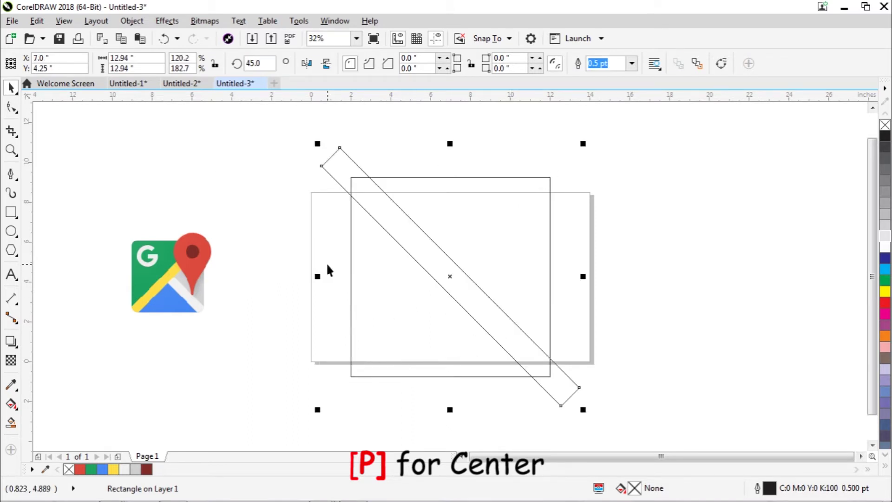
Copy the diagonal strip and paste a duplicate in the same place
left_click(641, 307)
left_click(571, 395)
right_click(564, 387)
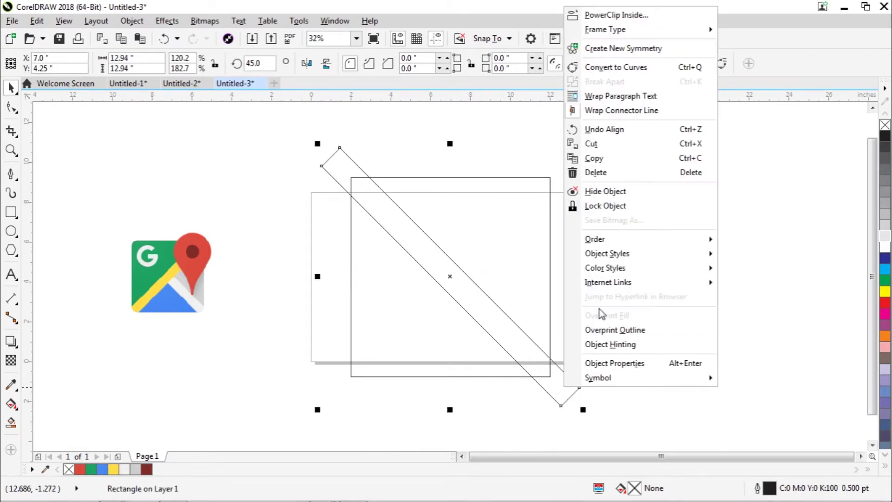
left_click(604, 159)
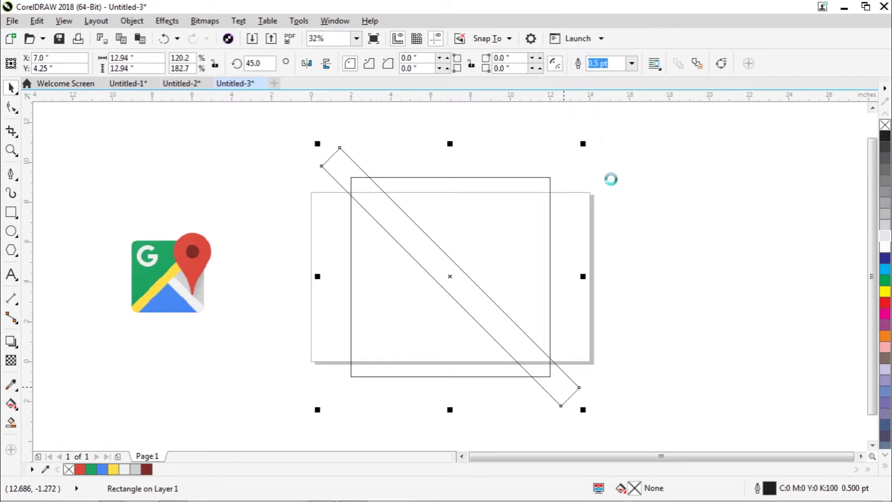
right_click(648, 215)
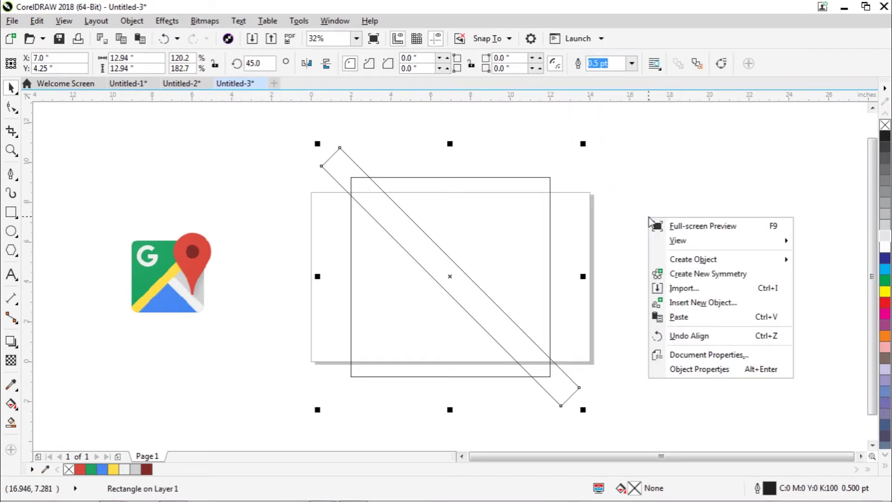
left_click(675, 318)
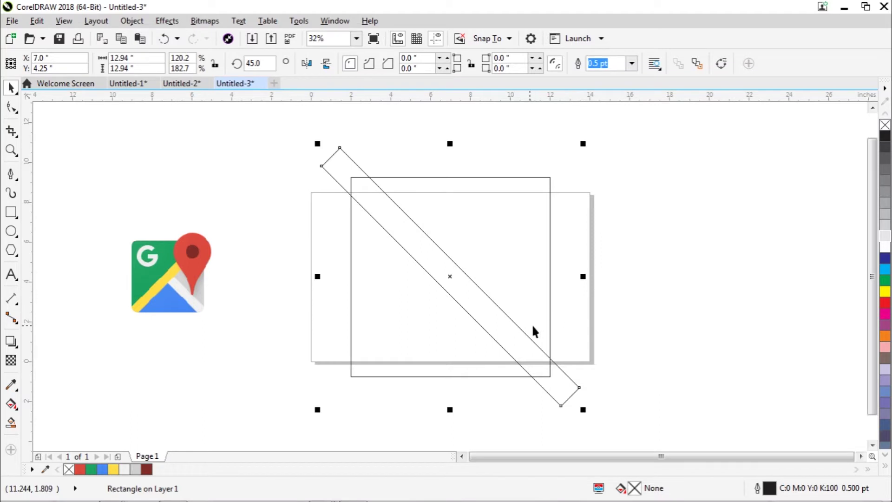
Turn the duplicate strip to 135 degrees so that it crosses the original at the page center
left_click_drag(507, 327, 539, 308)
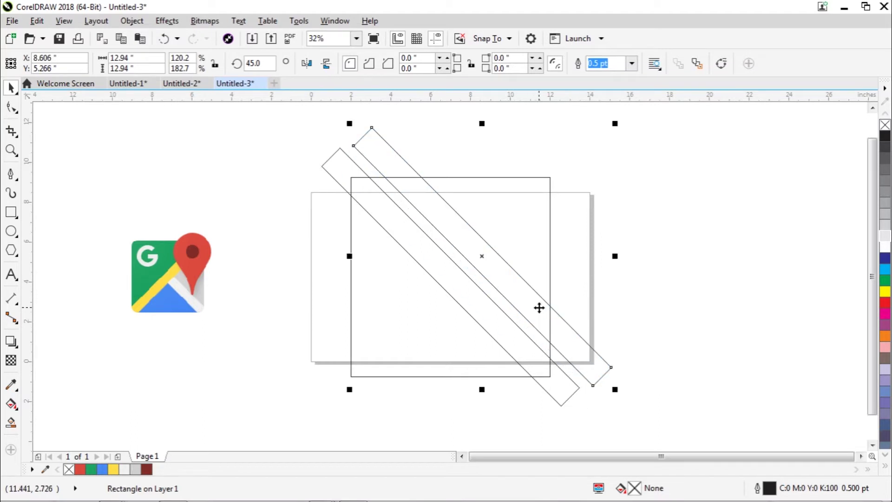
key("ctrl+z")
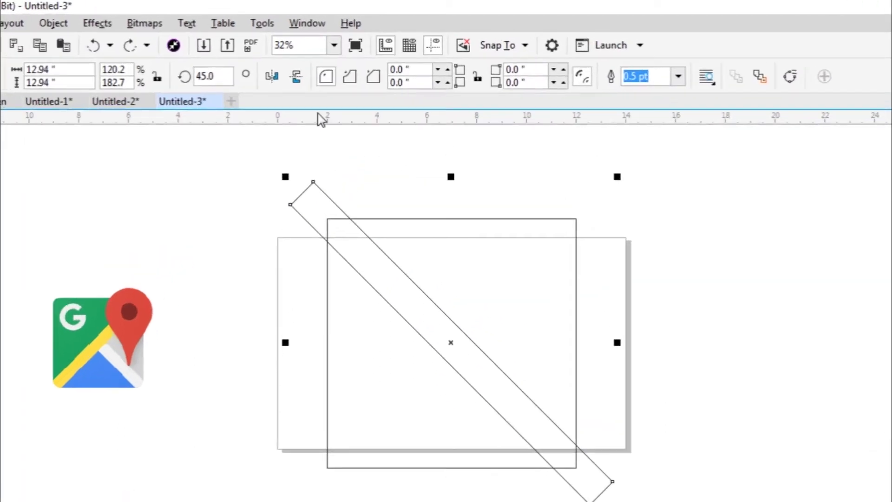
left_click(243, 91)
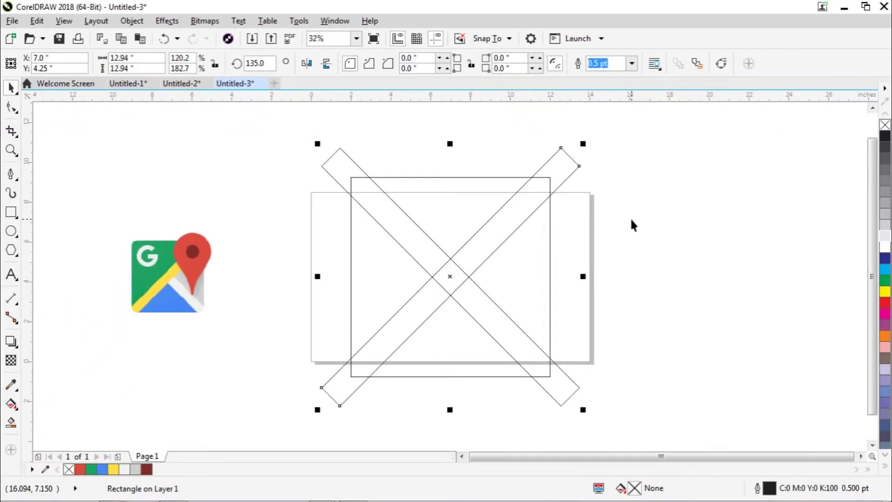
left_click(631, 220)
Round all corners of the square with the Shape tool to about 0.92 inches, matching the edges of the strips
left_click(550, 245)
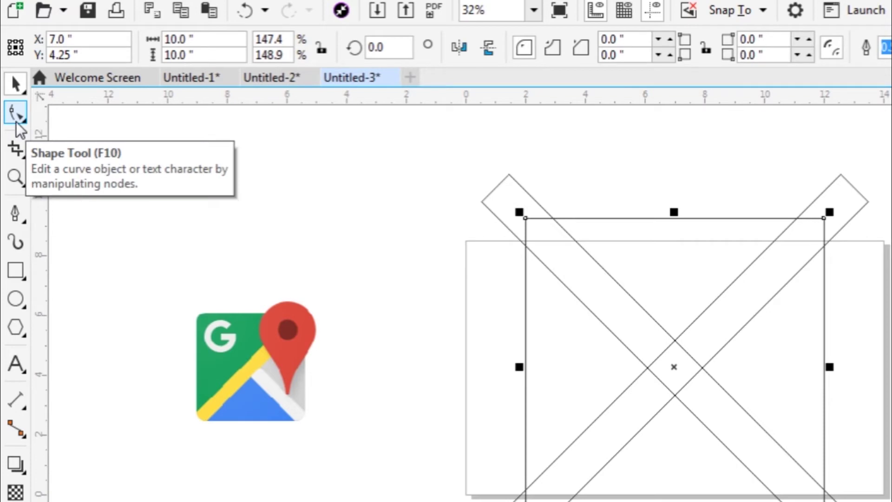
left_click(15, 120)
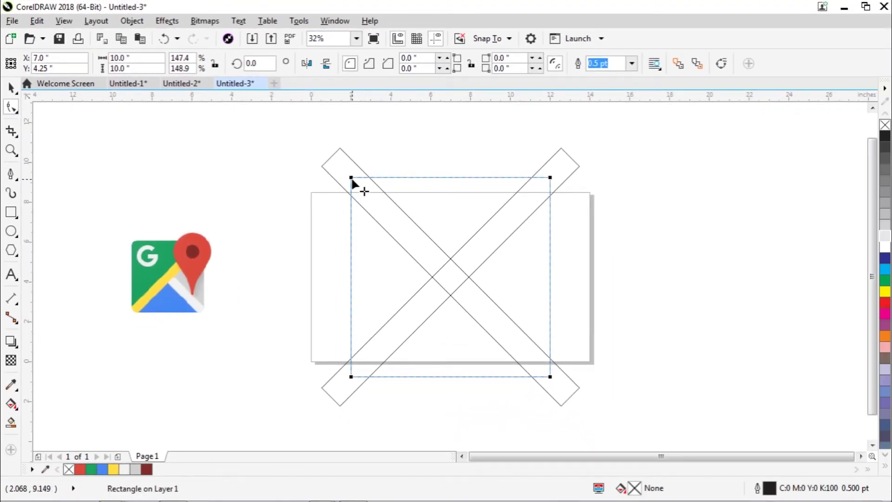
scroll(351, 175, "up", 2)
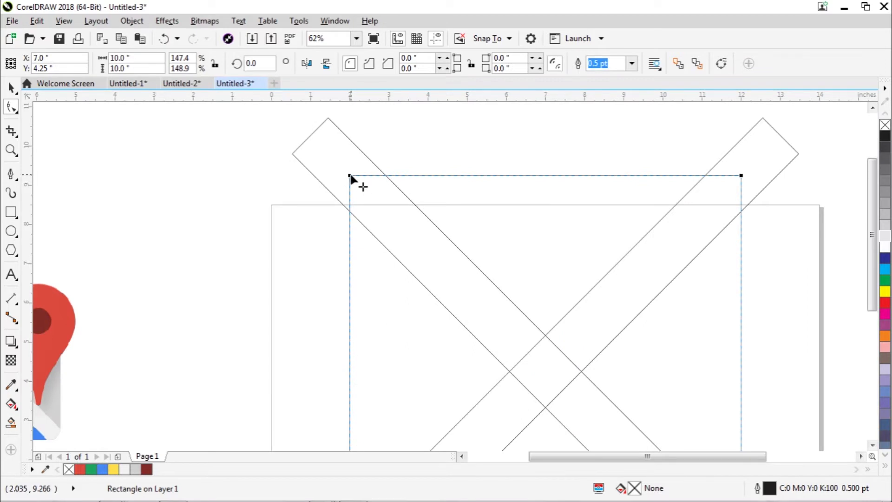
left_click_drag(352, 179, 350, 210)
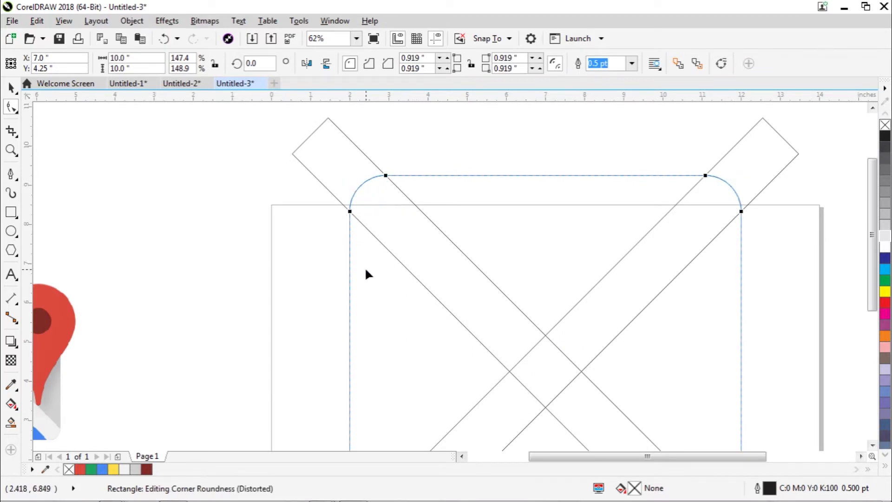
scroll(366, 271, "down", 2)
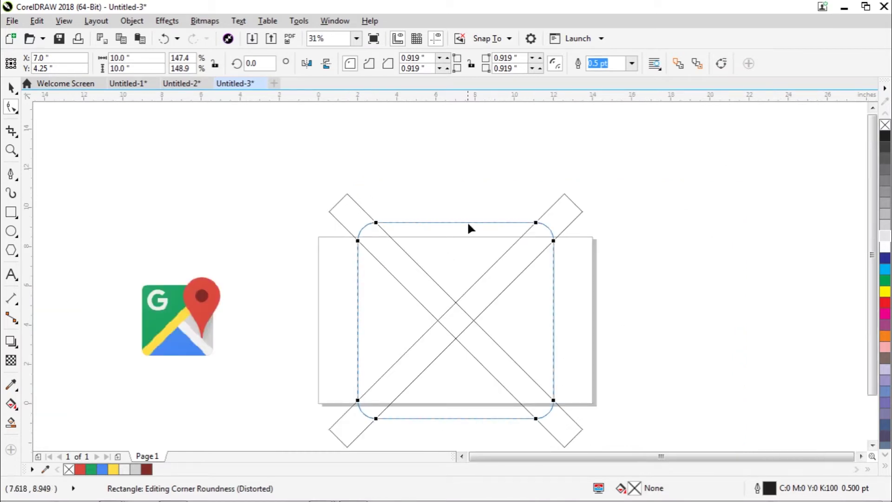
left_click(11, 88)
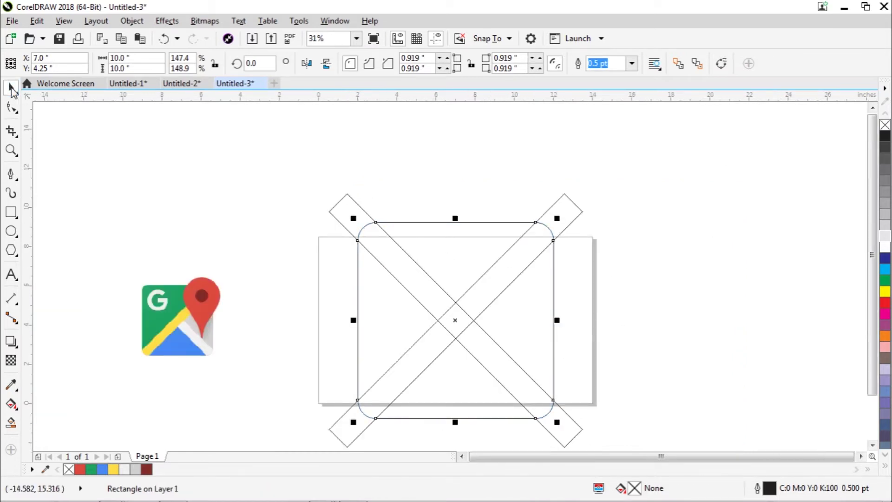
key("Escape")
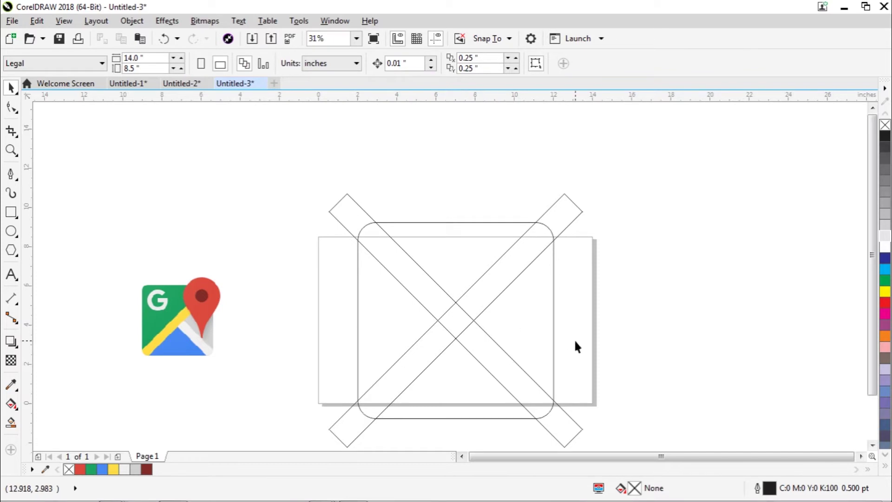
Group the rounded square and the two diagonal strips into one object and deselect it
scroll(868, 296, "down", 1)
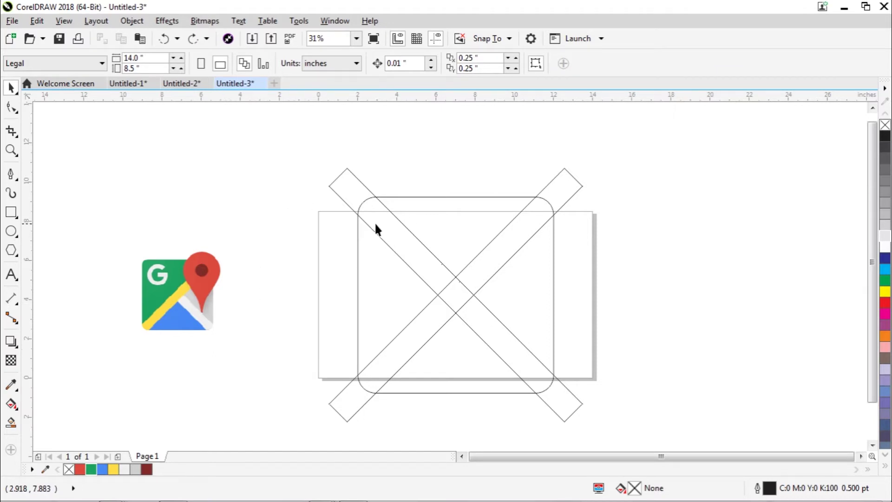
mouse_move(279, 133)
left_mouse_down()
mouse_move(528, 306)
mouse_move(628, 417)
mouse_move(630, 436)
left_mouse_up()
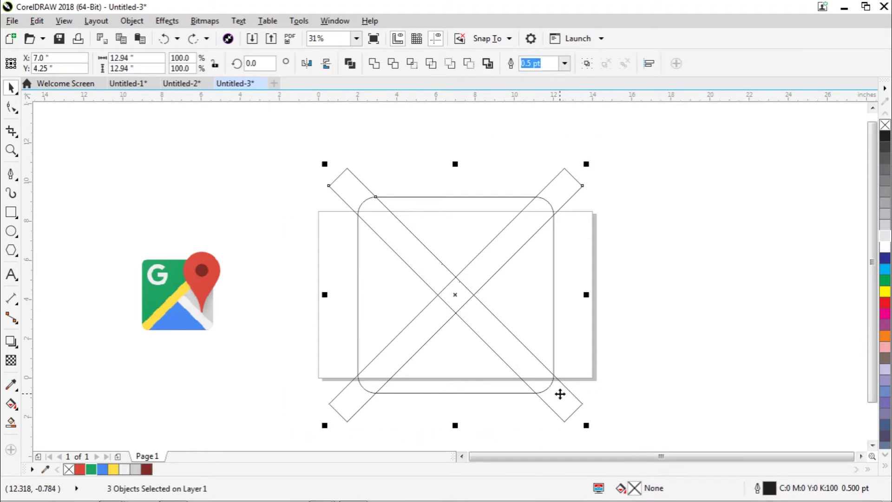
right_click(559, 394)
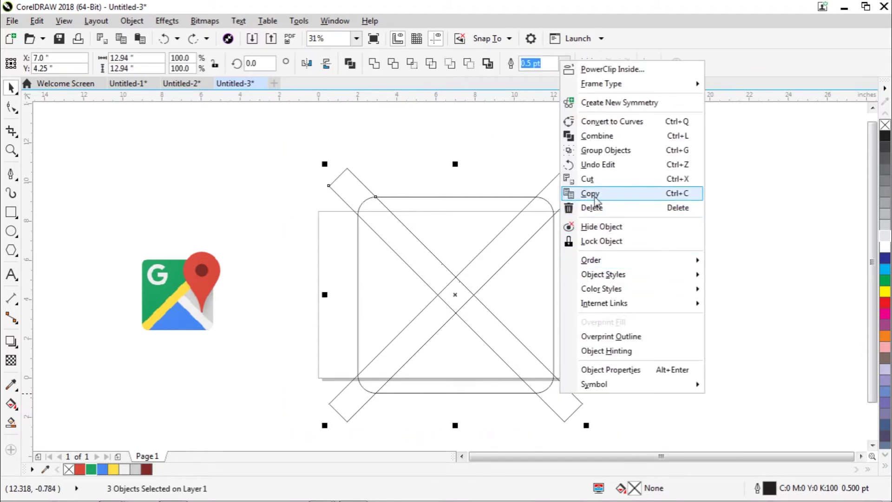
left_click(587, 152)
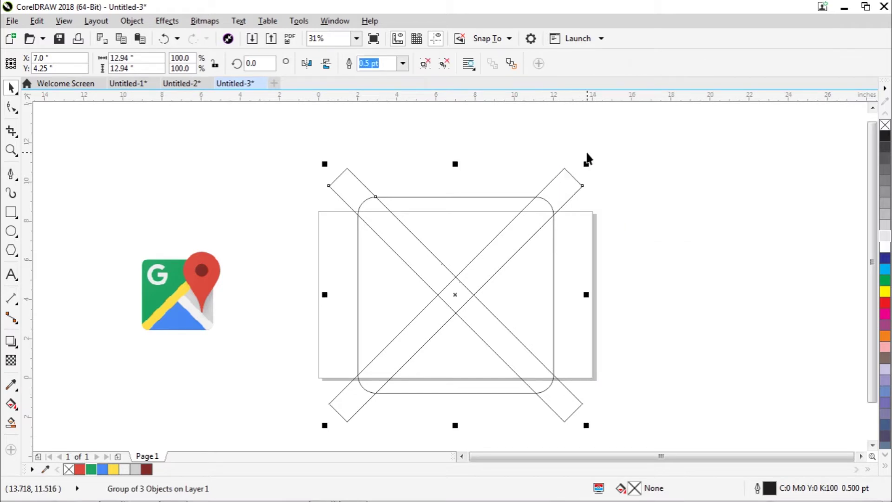
left_click(614, 189)
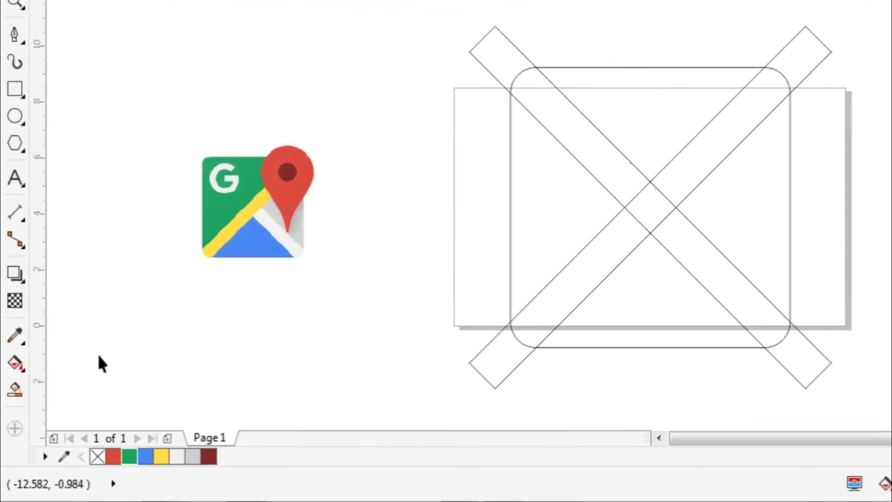
Use Smart Fill on the square's left triangle, upper-left strip piece and upper triangle, coloring all three green (#1EA362)
left_click(18, 381)
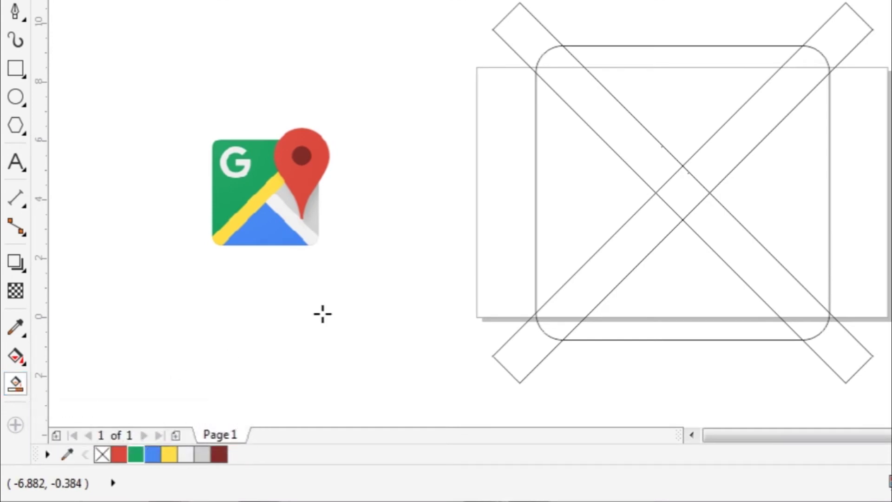
left_click(573, 207)
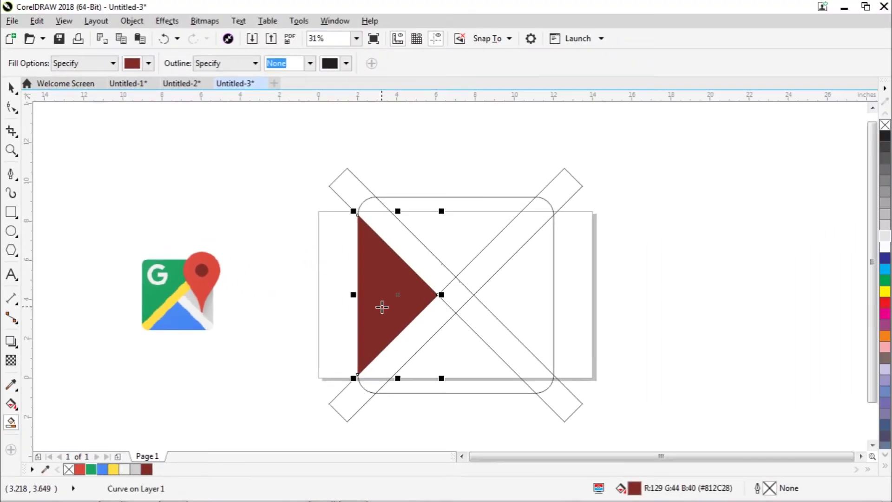
left_click(94, 471)
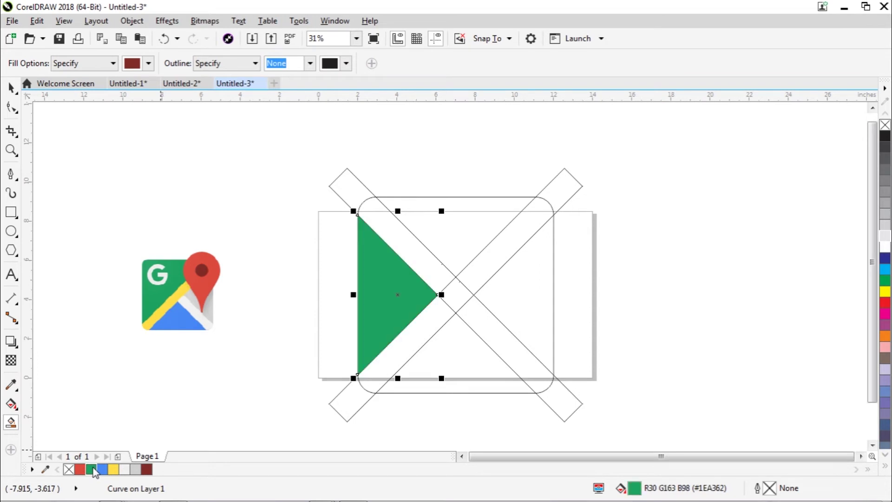
left_click(405, 256)
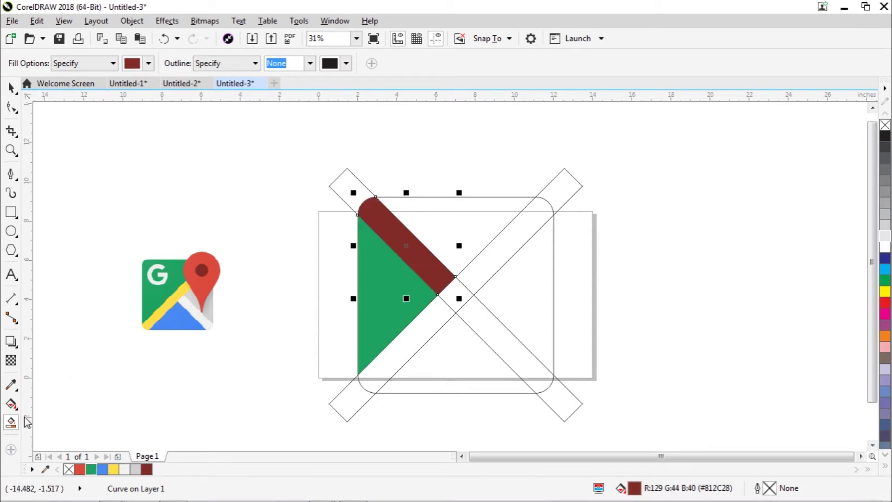
left_click(91, 470)
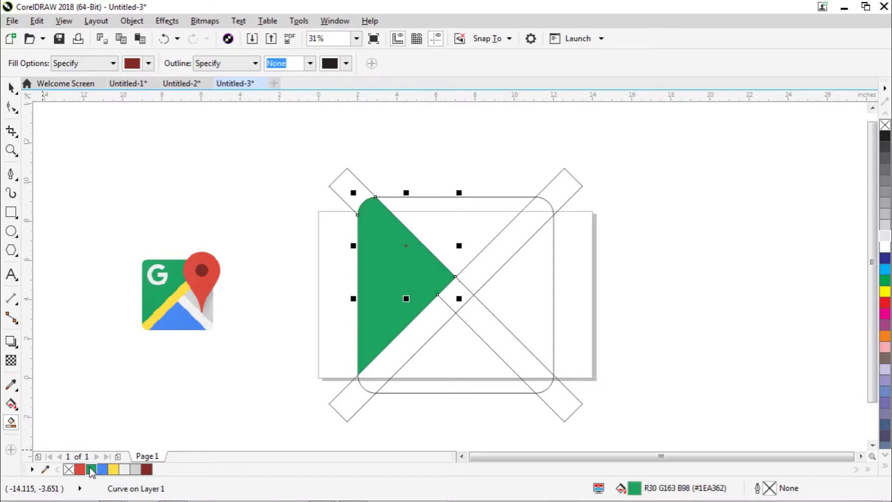
left_click(445, 229)
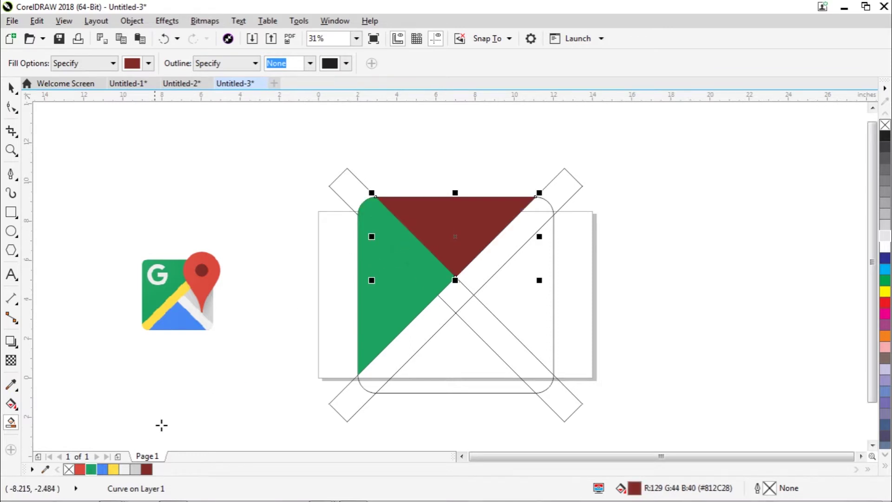
left_click(92, 470)
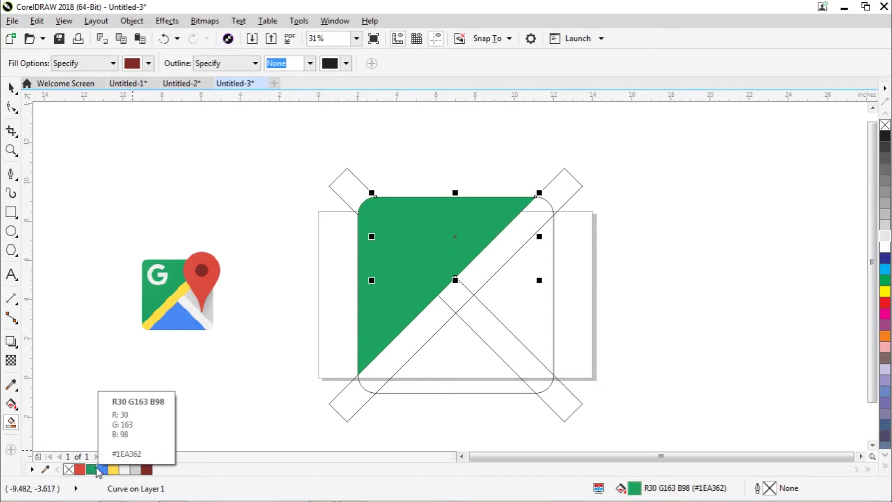
Use Smart Fill on the three pieces of the lower-left to upper-right strip within the square, coloring them yellow (#FFDE47)
left_click(423, 333)
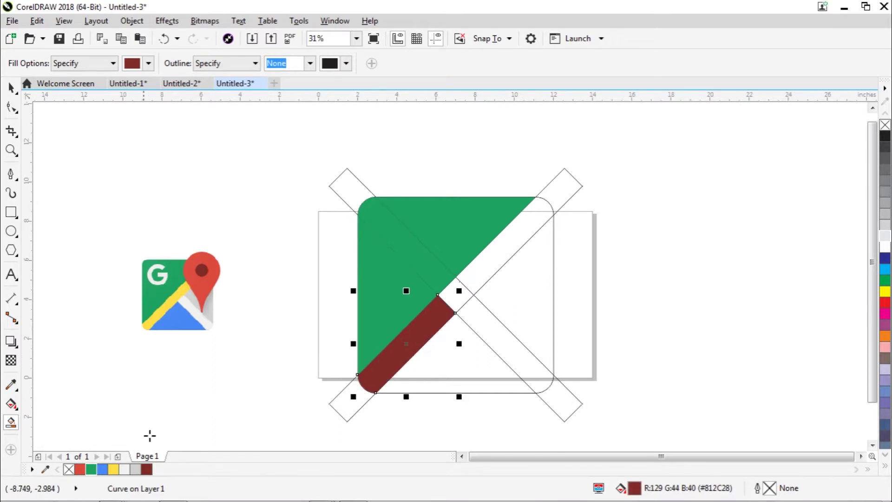
left_click(114, 470)
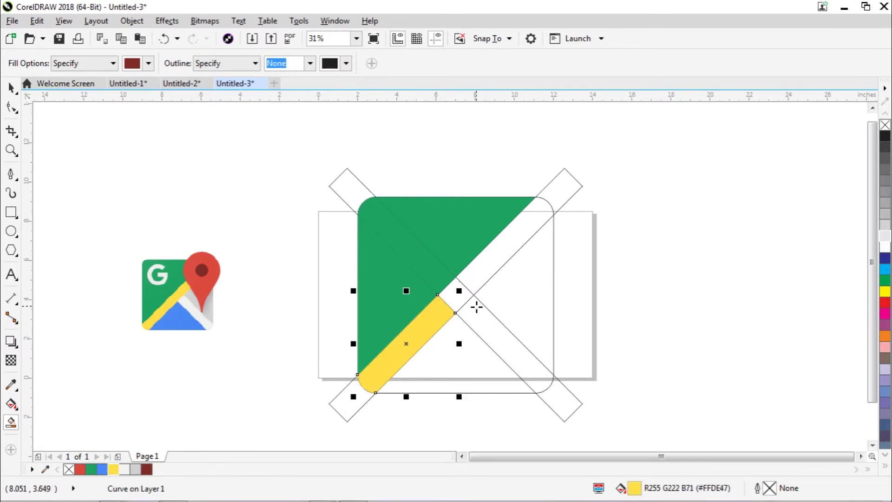
left_click(457, 301)
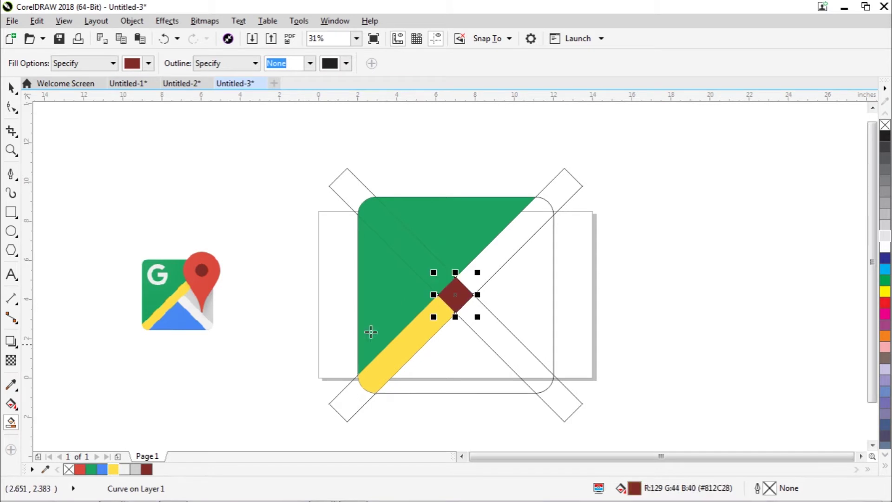
left_click(113, 470)
left_click(506, 251)
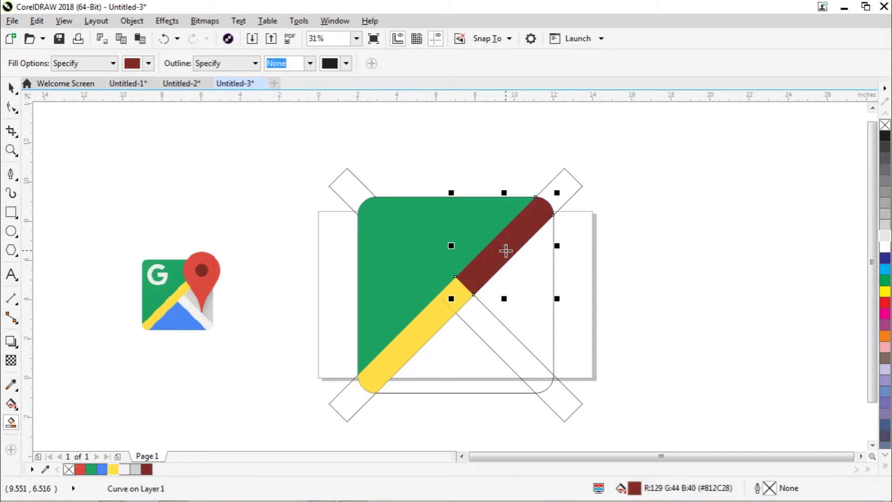
left_click(113, 470)
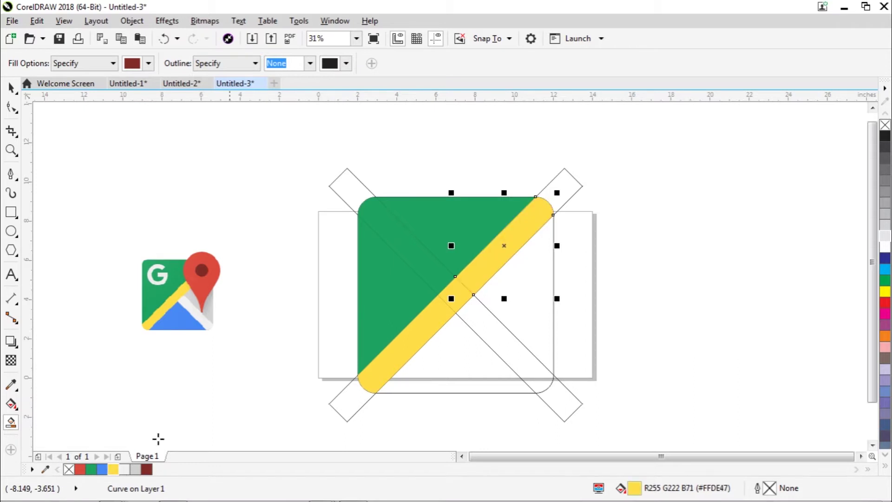
Smart Fill the square's lower triangle yellow, the lower-right strip piece light grey (#F1F1F1) and the right triangle grey (#CFCFCF)
left_click(454, 360)
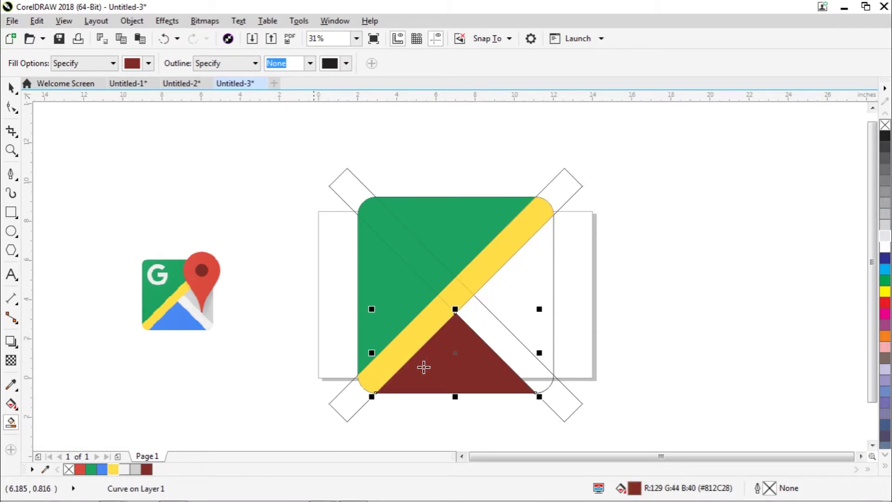
left_click(114, 469)
left_click(499, 340)
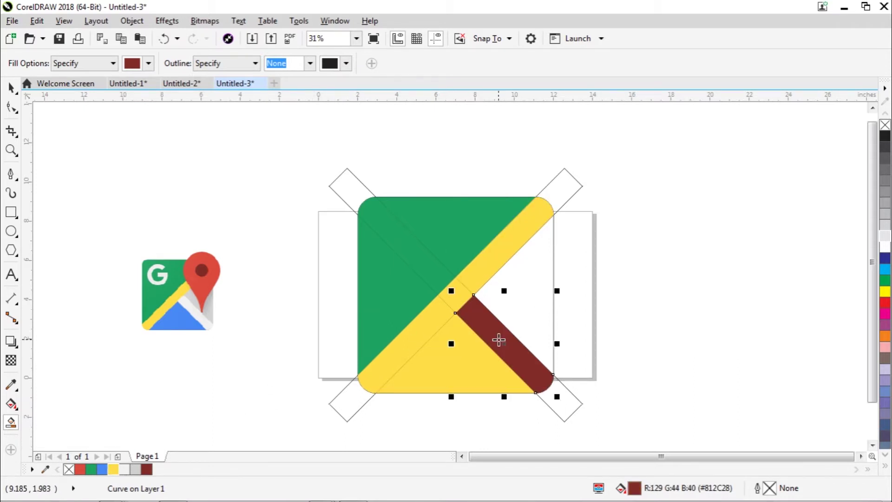
left_click(124, 470)
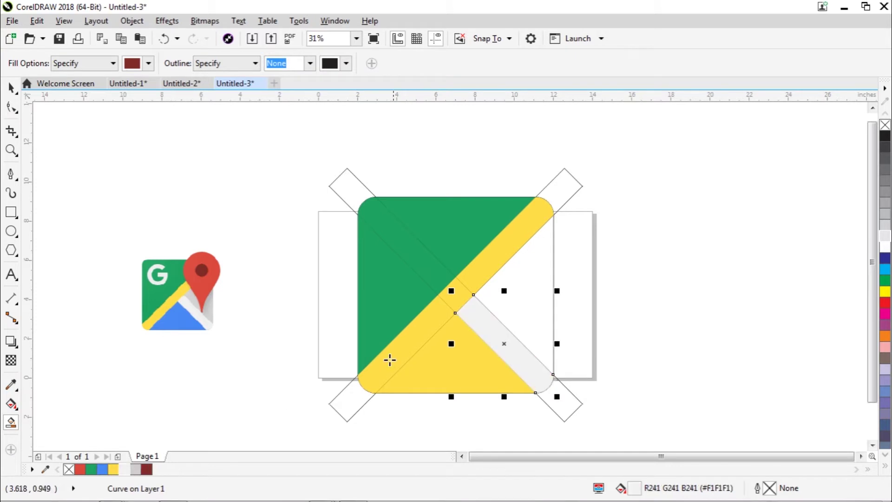
left_click(523, 313)
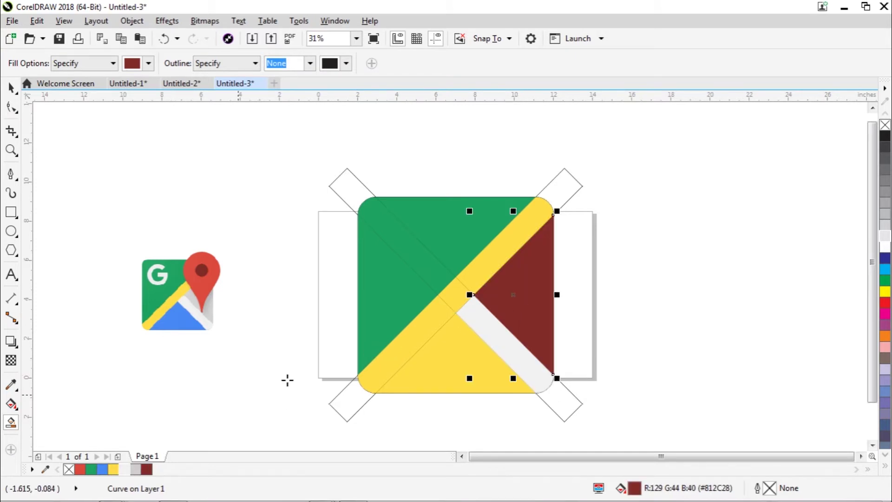
left_click(135, 470)
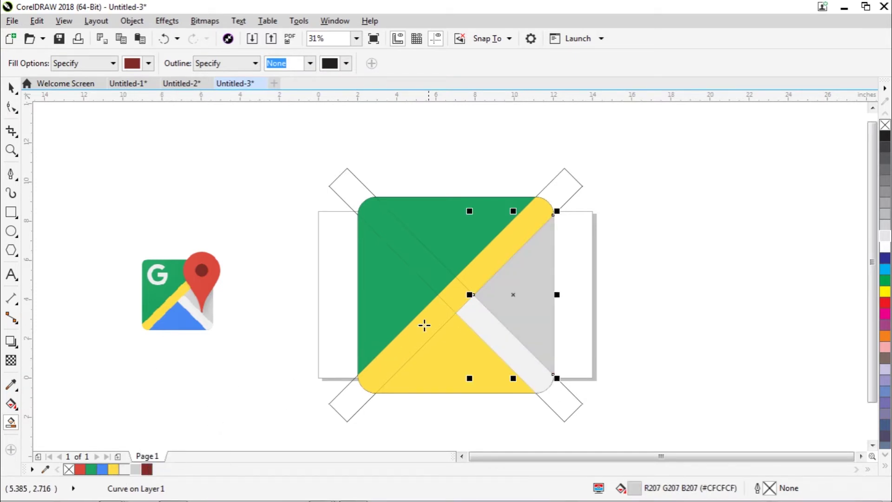
Try pulling the grey triangle and the green pieces out of the square as separate shapes, and undo the moves
left_click(10, 87)
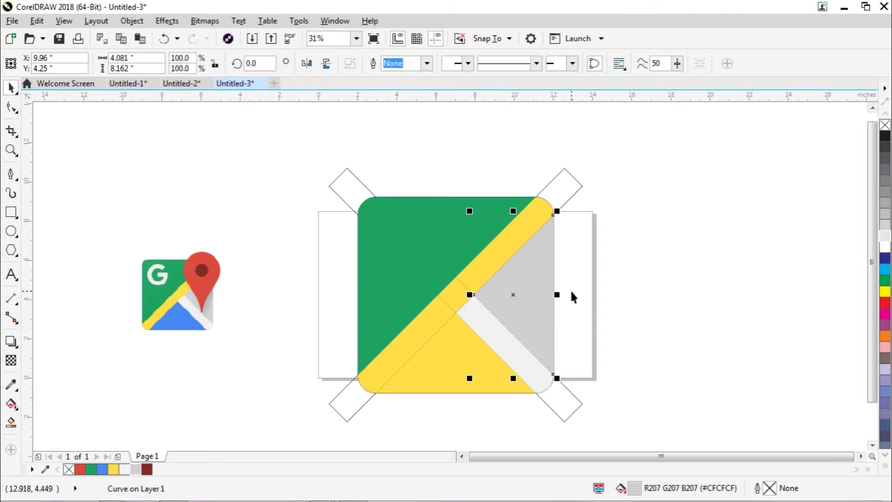
left_click(618, 272)
left_click_drag(496, 296, 526, 295)
left_click_drag(477, 241, 450, 205)
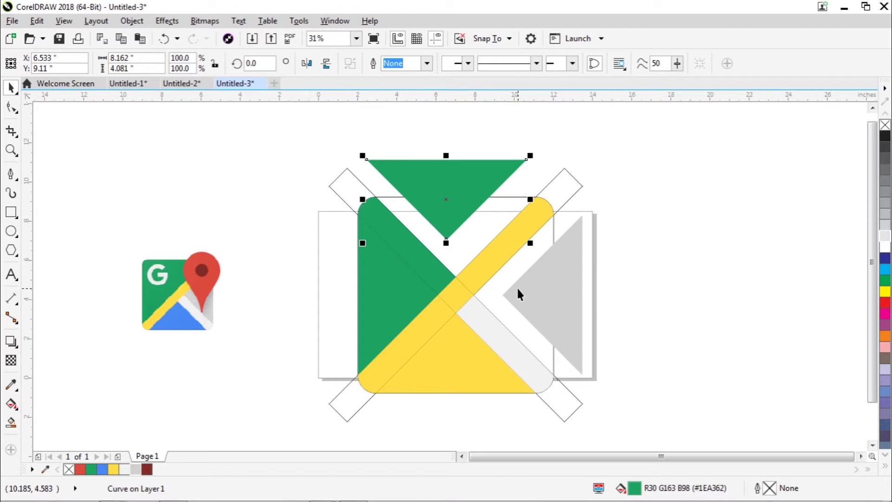
key("ctrl+z")
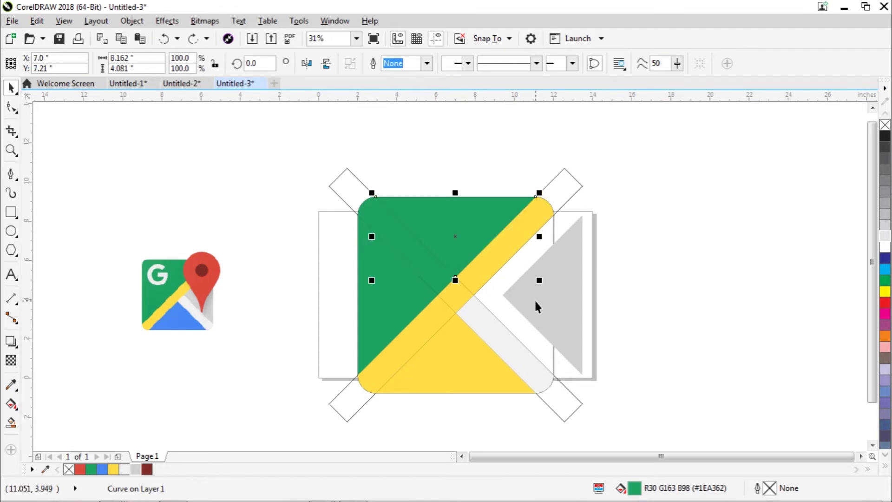
left_click_drag(536, 303, 552, 307)
left_click(634, 345)
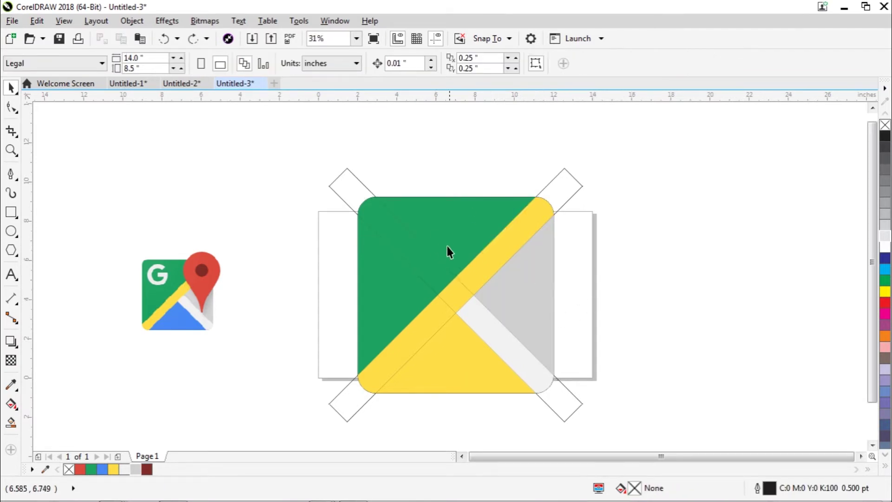
left_click_drag(447, 246, 448, 228)
left_click_drag(417, 263, 414, 249)
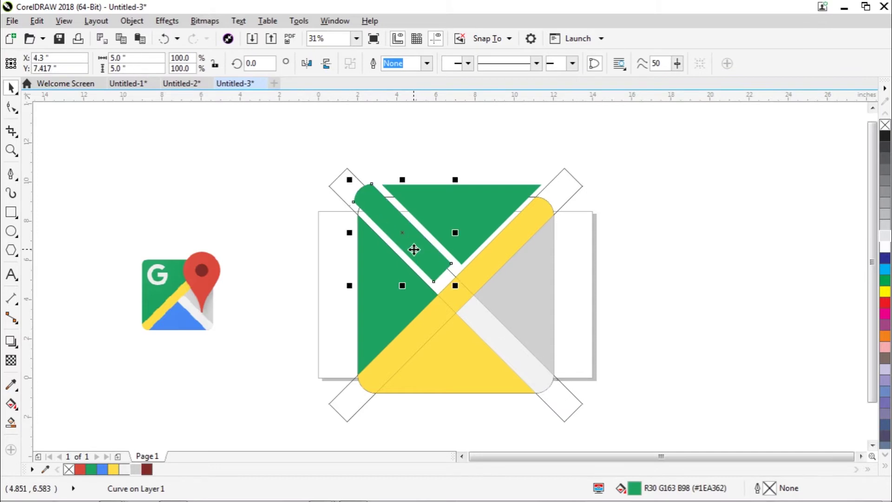
key("ctrl+z")
key("ctrl+z")
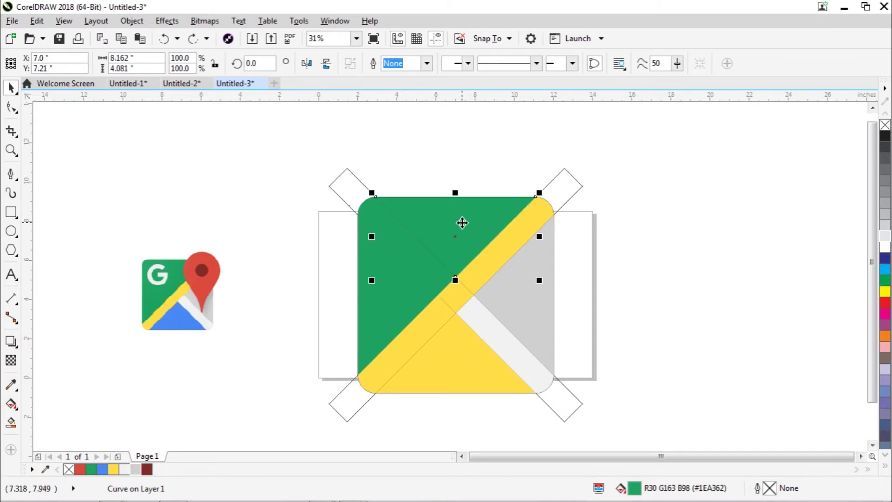
Weld the upper triangle, upper-left strip piece and left triangle into a single green shape
left_click(414, 254, "shift")
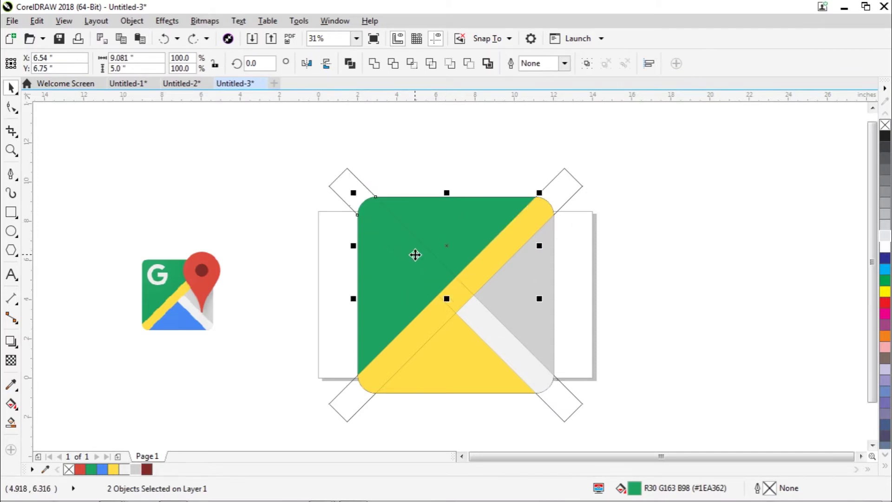
left_click(392, 295, "shift")
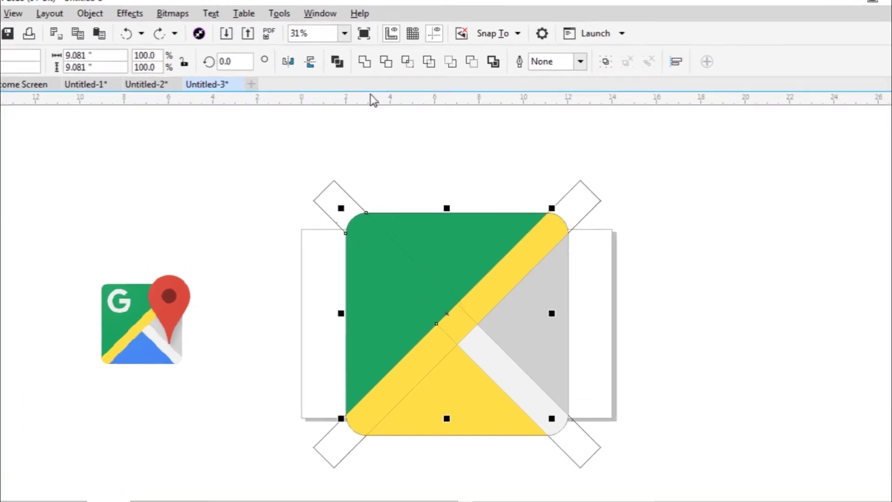
left_click(335, 58)
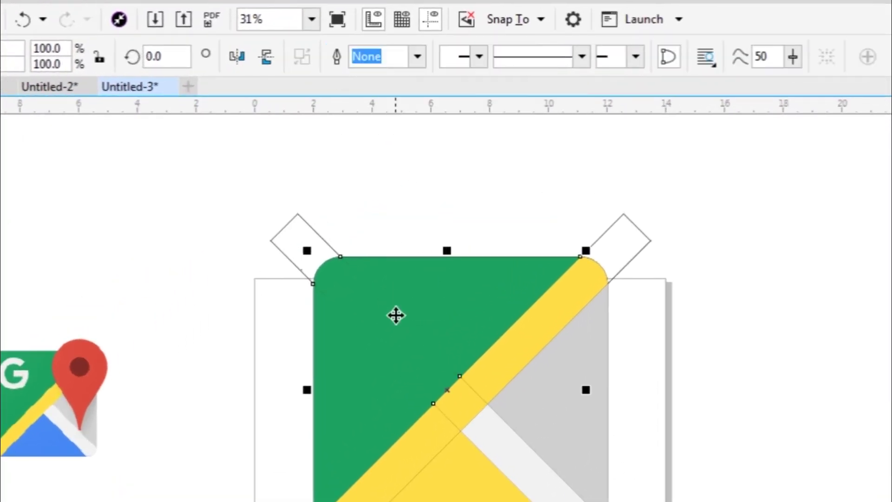
key("ctrl+z")
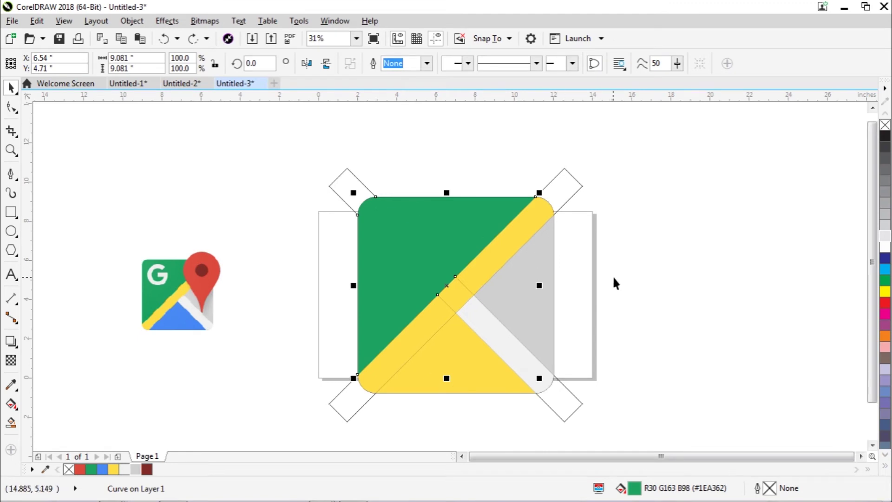
Weld the three yellow pieces of the diagonal strip into a single shape
left_click(501, 254)
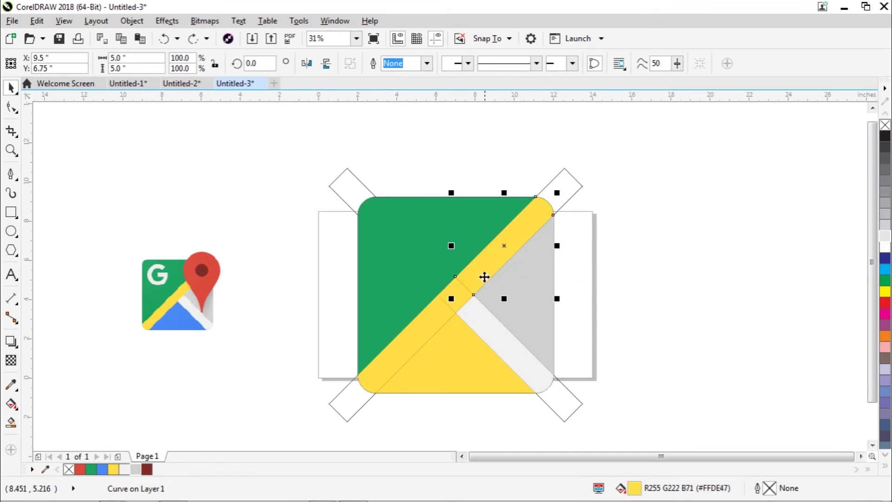
left_click(436, 318, "shift")
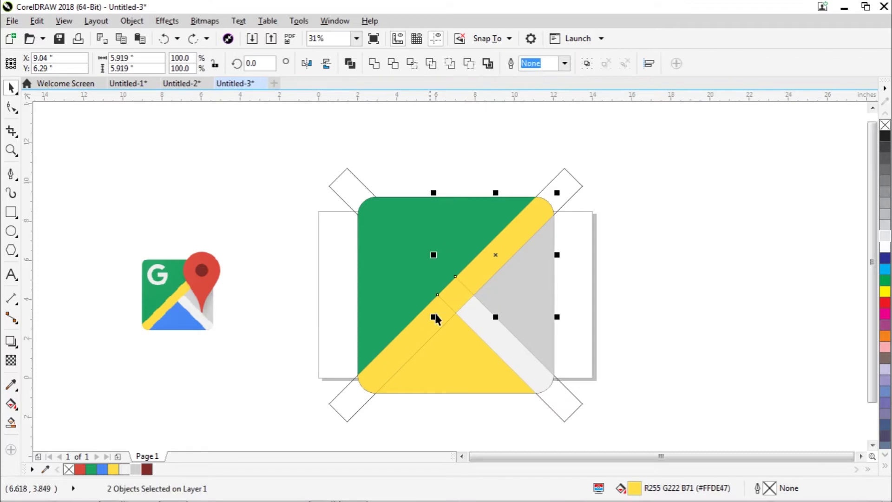
left_click(417, 330, "shift")
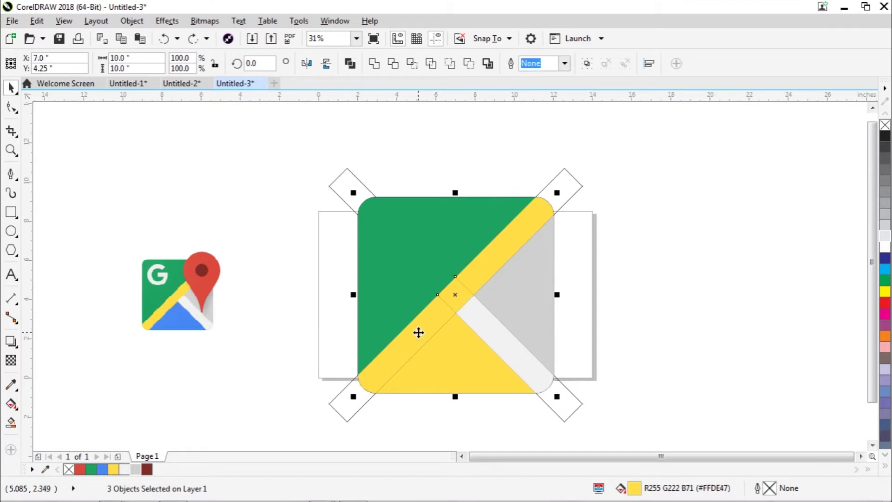
left_click(375, 65)
left_click(622, 278)
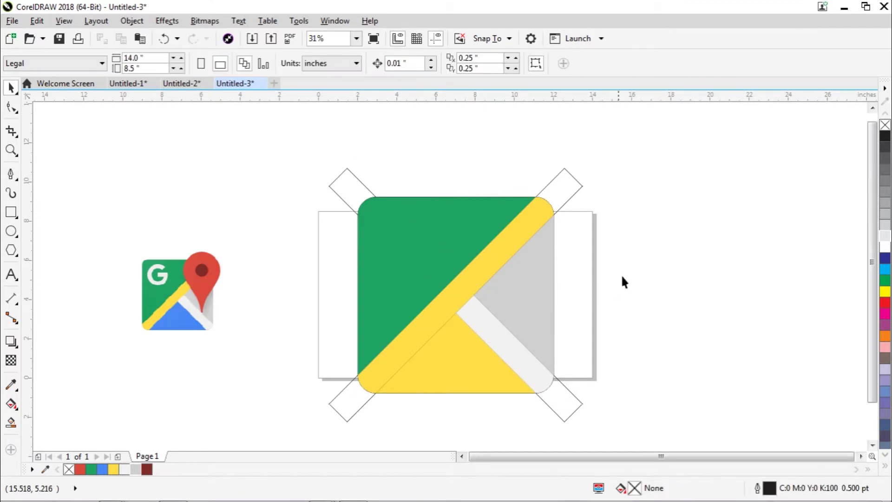
Fill the square's lower yellow triangle with the blue from the document palette
left_click(452, 366)
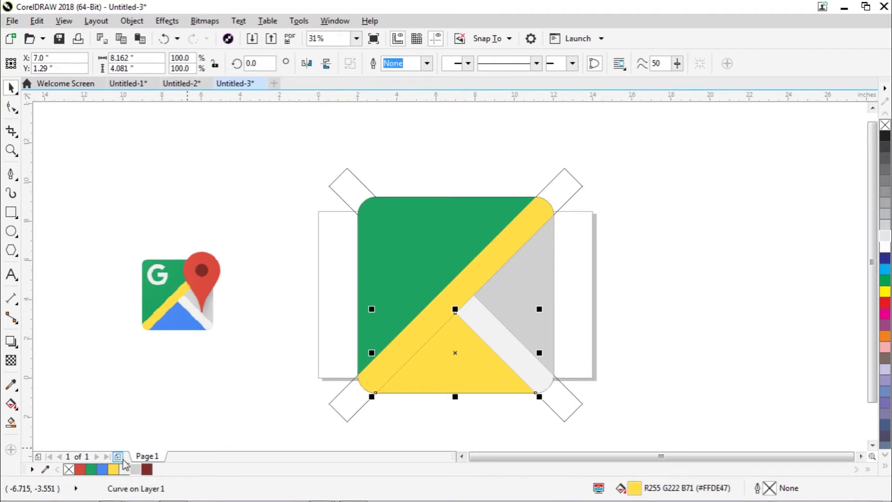
left_click(103, 469)
left_click(649, 348)
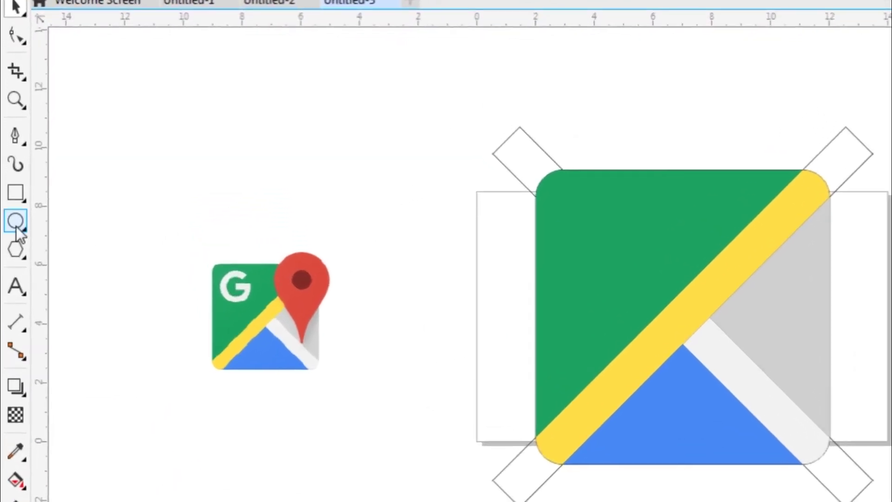
Draw a circle, set its size to 5 by 5 inches, and place it over the square's upper-right corner
left_click(16, 226)
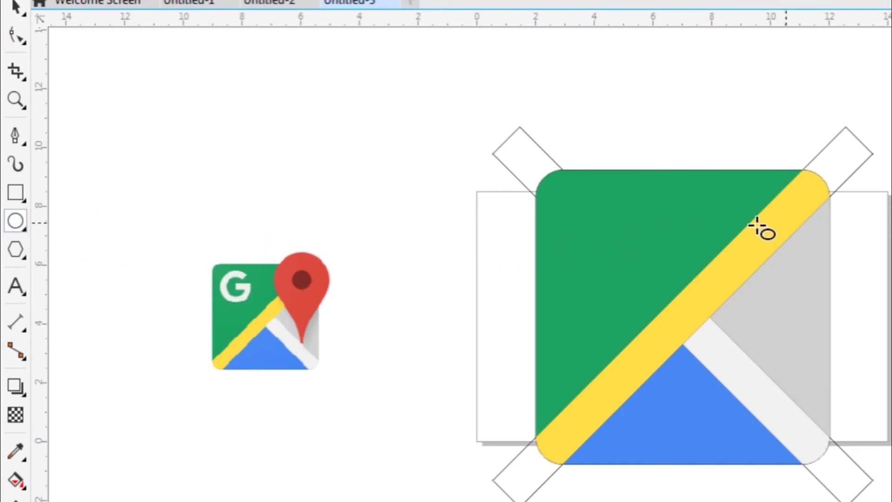
left_click_drag(360, 183, 489, 314)
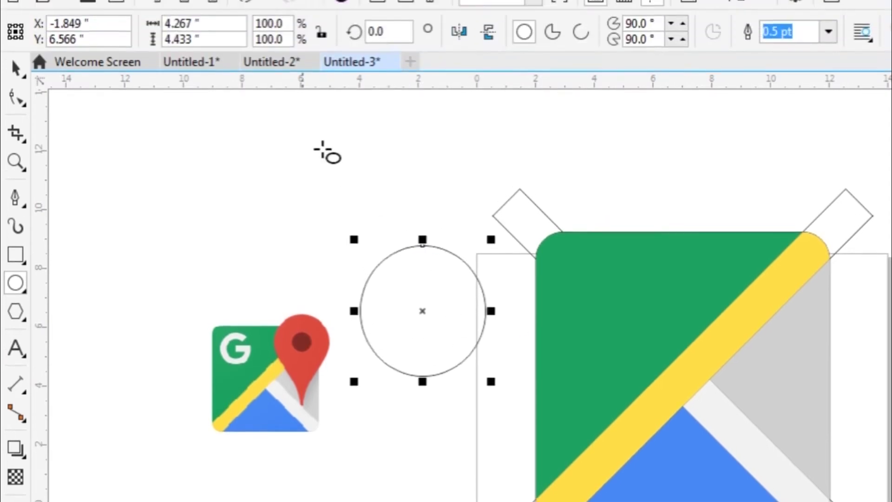
left_click_drag(201, 26, 160, 25)
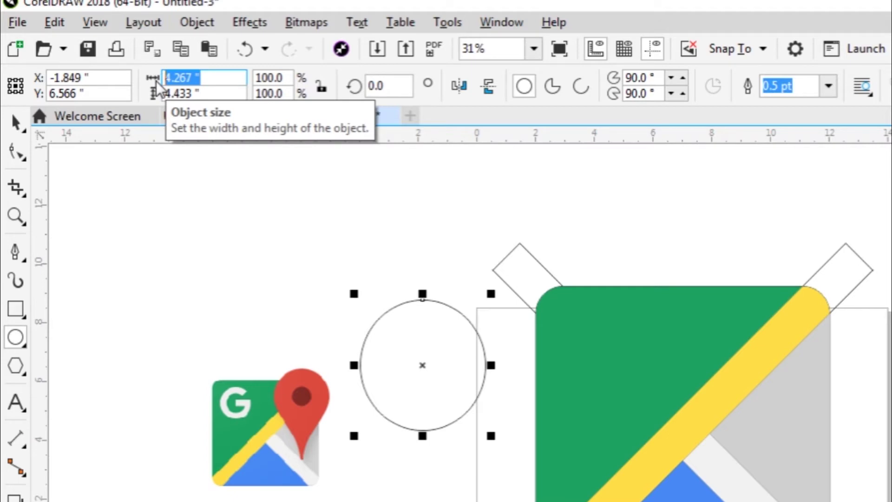
type("5")
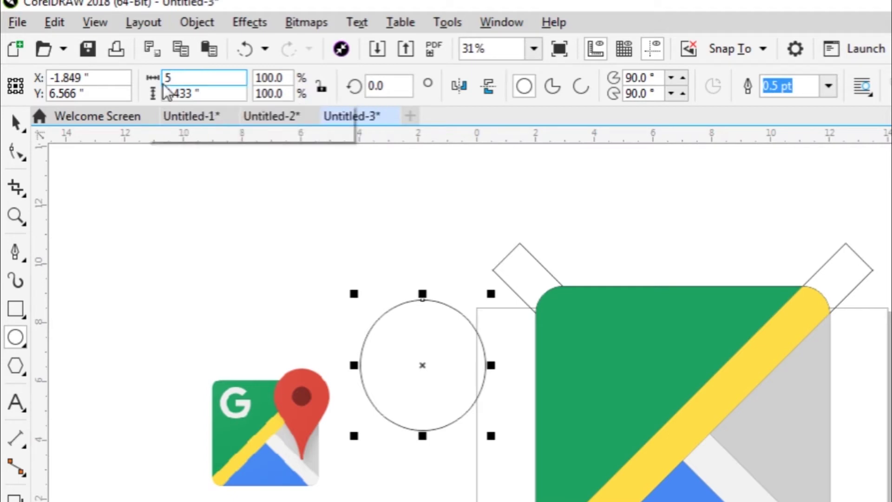
left_click_drag(205, 93, 161, 93)
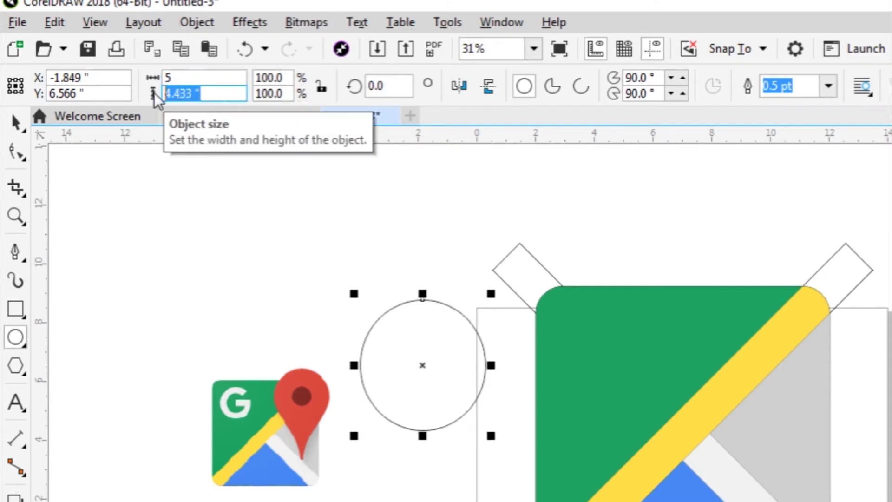
type("5")
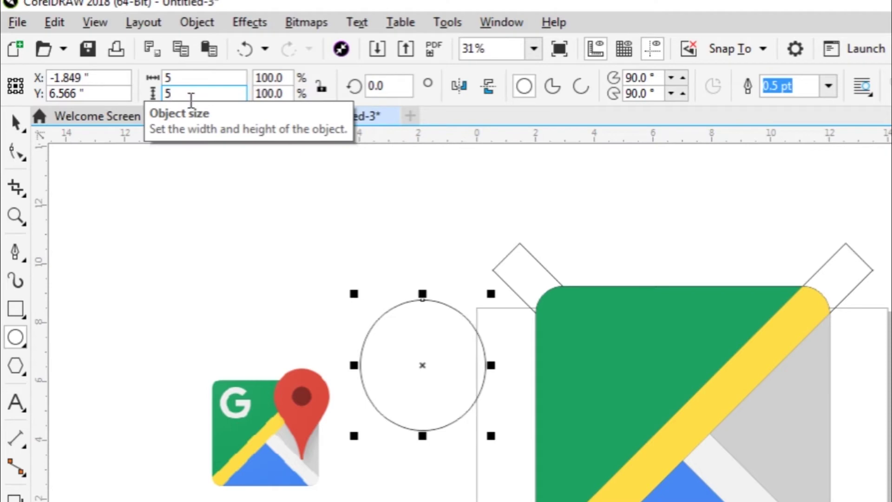
key("Return")
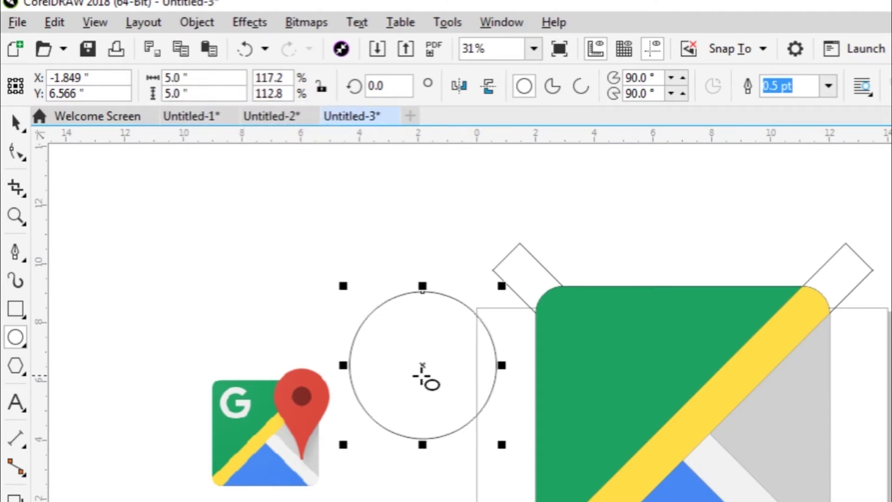
left_click_drag(426, 369, 804, 316)
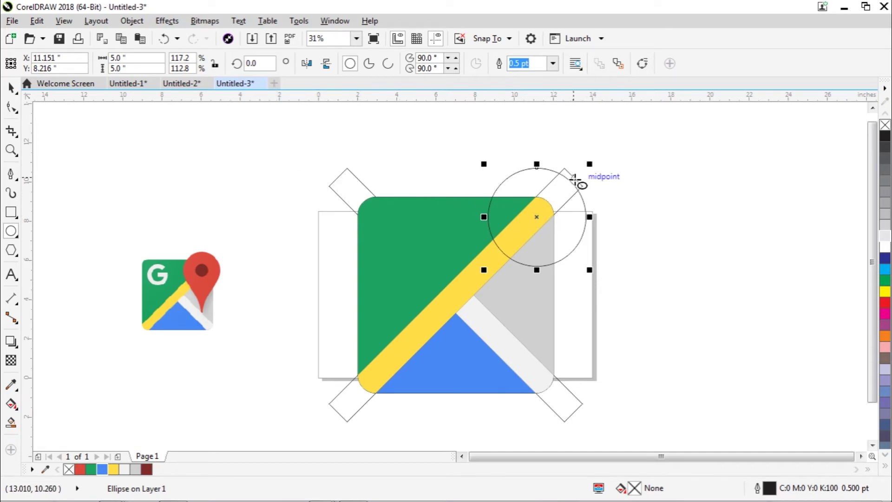
Copy and paste the 5-inch circle, and move the duplicate to the empty area above the reference logo
right_click(544, 169)
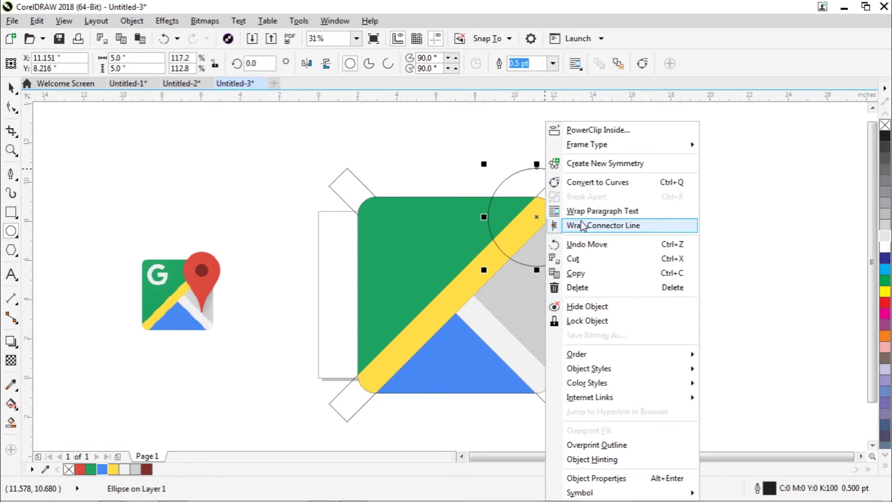
left_click(581, 274)
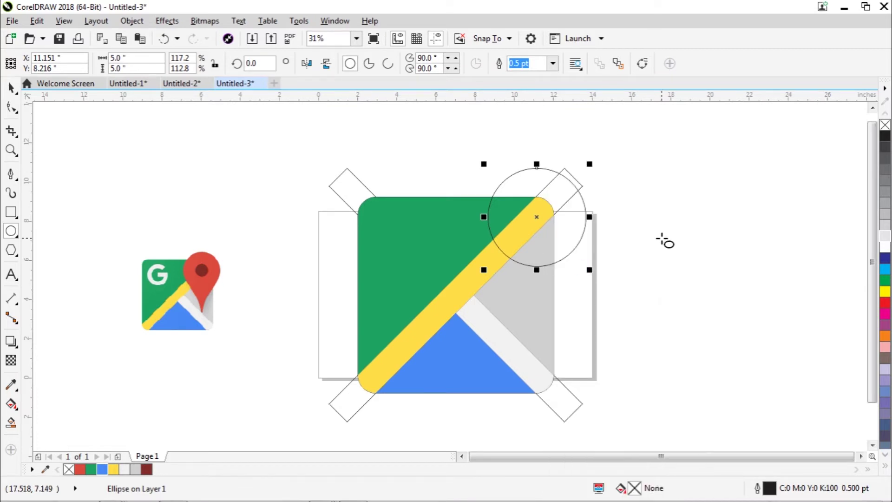
right_click(662, 239)
left_click(692, 336)
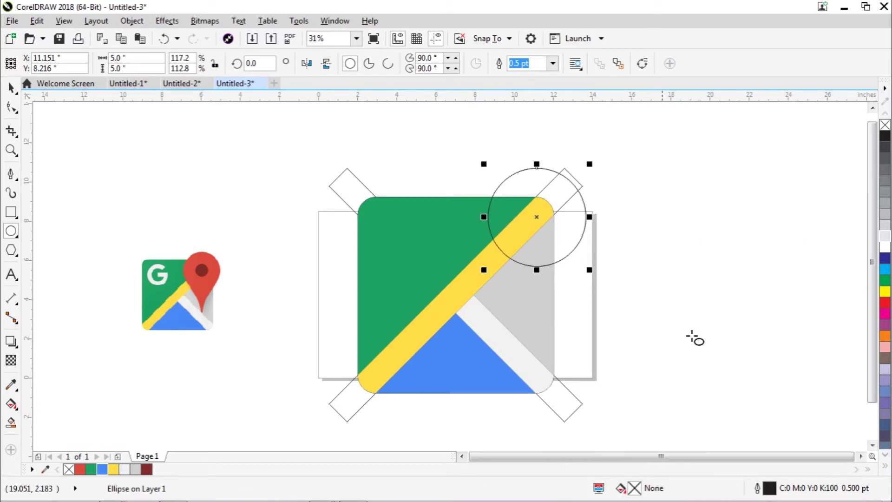
left_click_drag(537, 217, 223, 169)
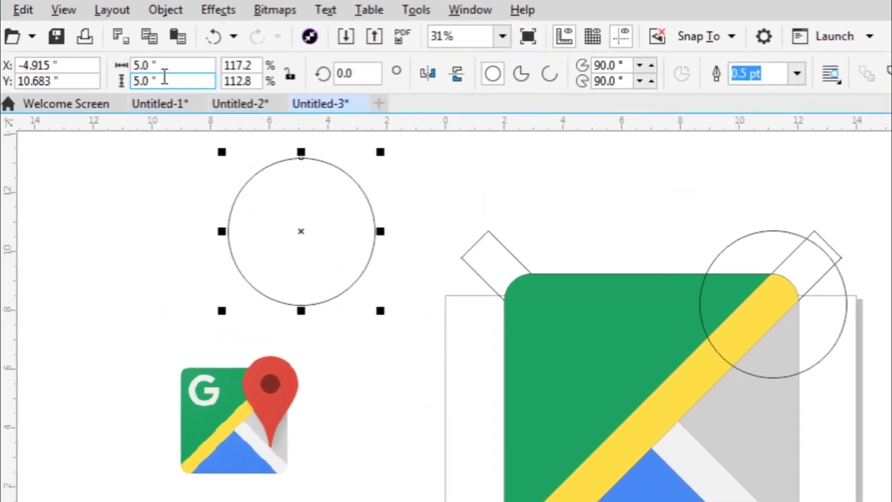
Set the duplicate circle's size to 2 by 2 inches and center it inside the large circle
left_click(128, 68)
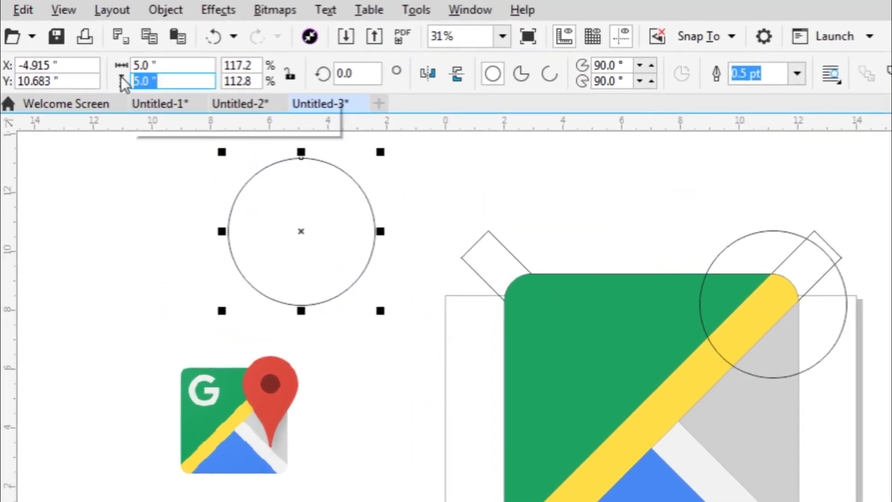
type("2")
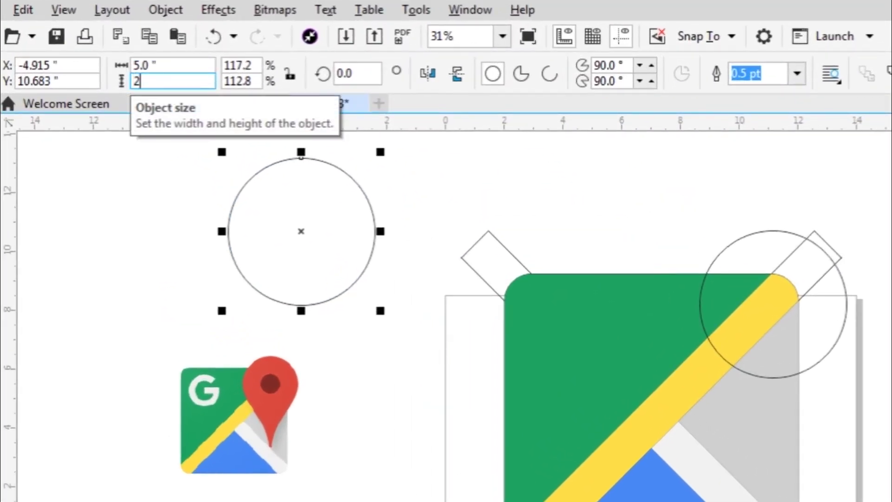
left_click(135, 66)
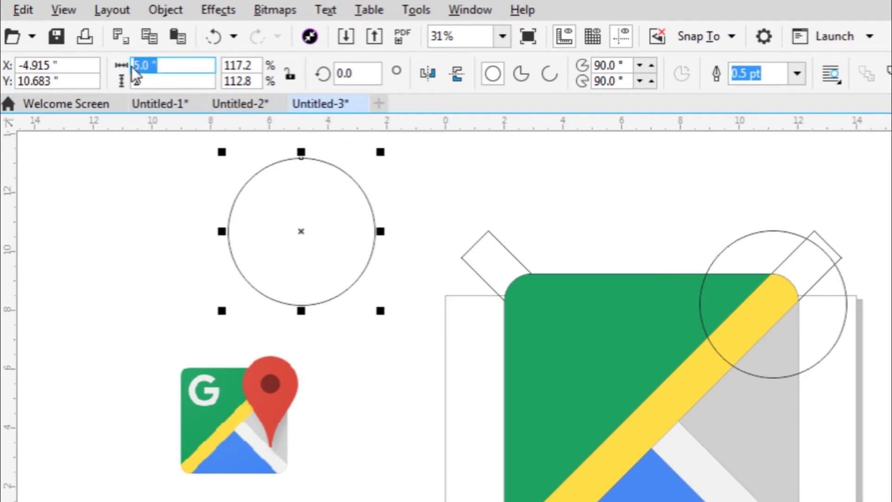
type("2")
key("Return")
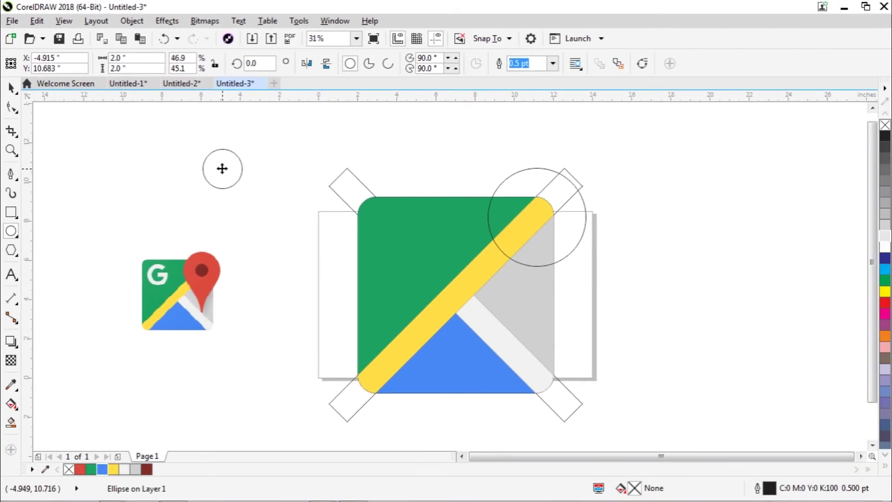
left_click_drag(222, 169, 537, 216)
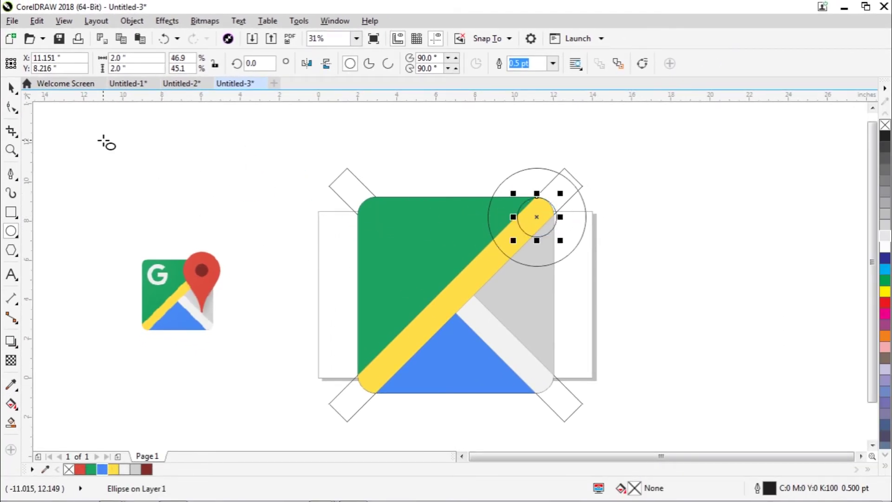
Move both concentric circles together off the square to the empty area above the reference logo
left_click(10, 87)
left_click(145, 134)
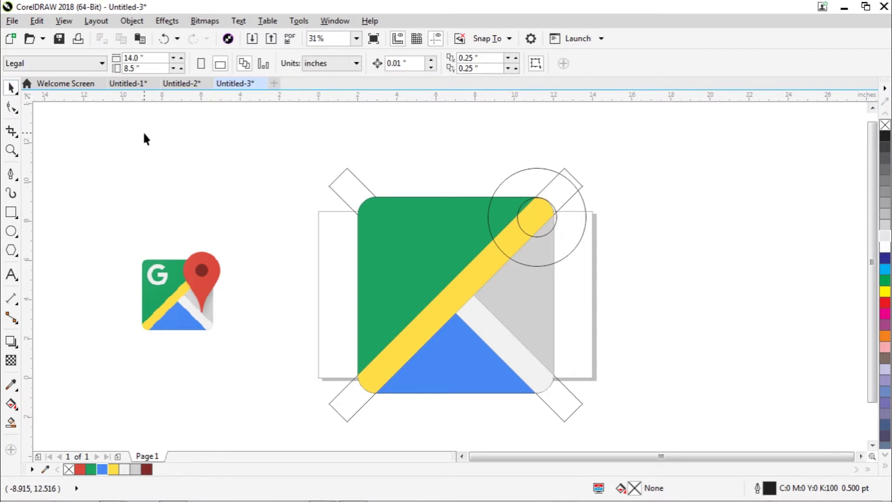
left_click_drag(472, 145, 619, 291)
left_click_drag(538, 216, 689, 244)
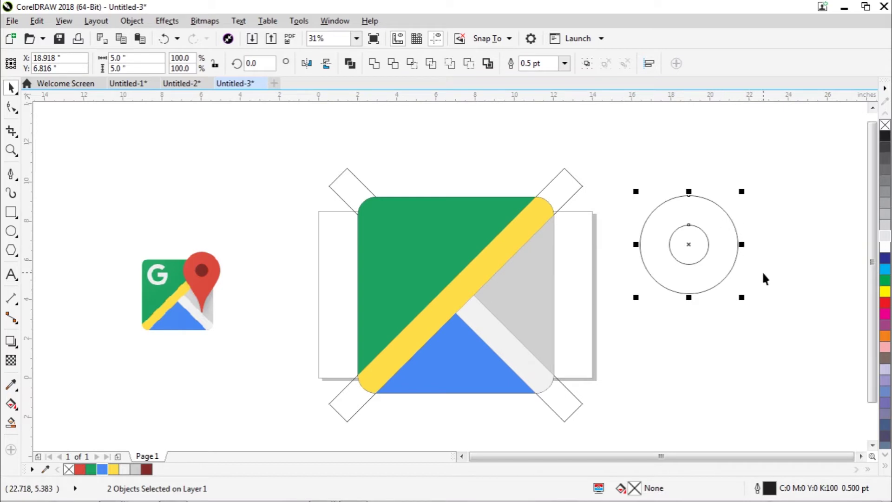
left_click_drag(689, 244, 221, 198)
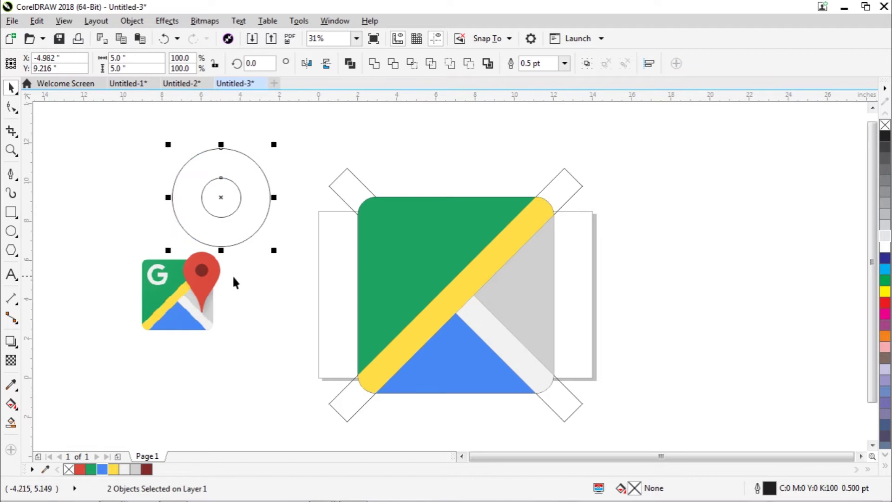
Move the reference logo bitmap farther left to clear the space below the circles
left_click(190, 299)
left_click_drag(190, 298, 113, 303)
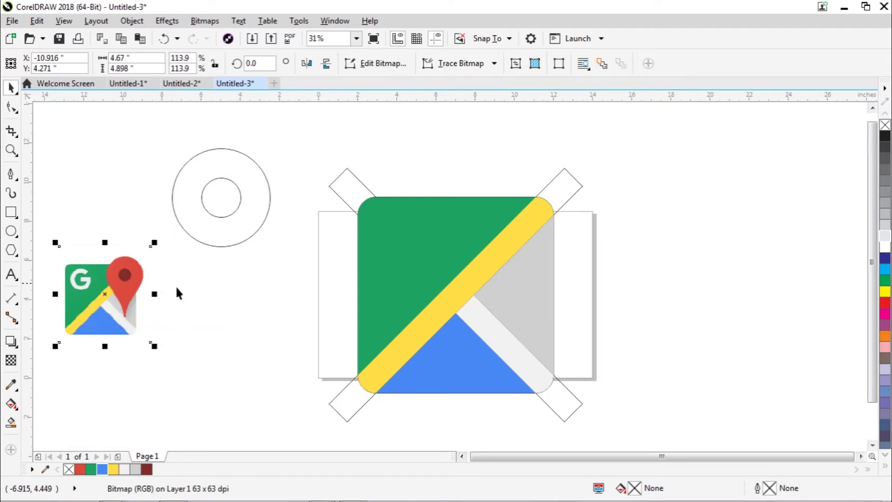
left_click(200, 301)
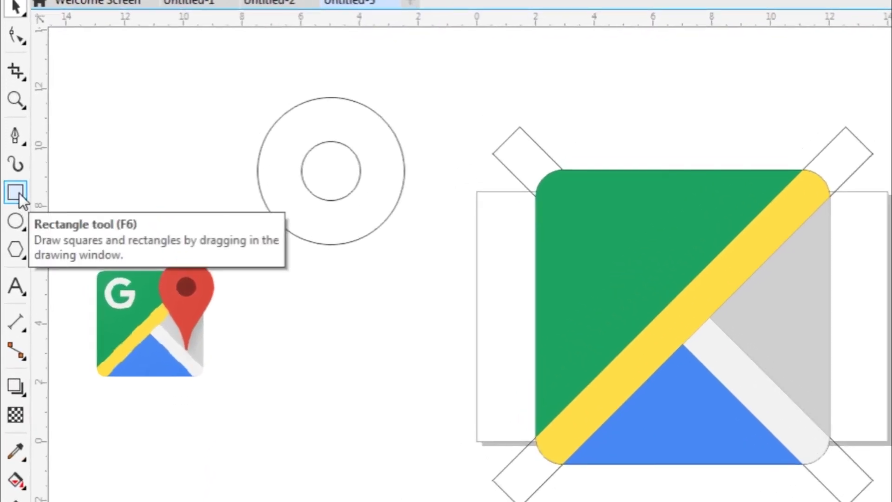
Draw a tall rectangle across the two circles and set its size to 4 by 11.467 inches
left_click(18, 193)
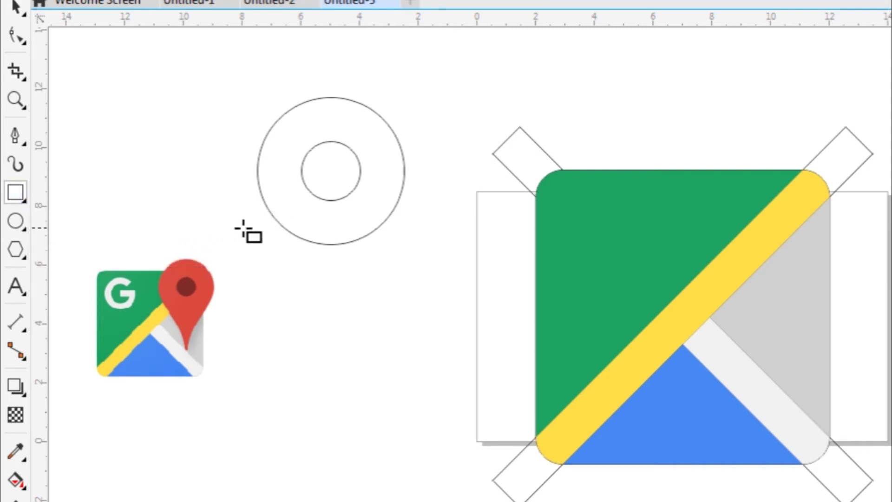
mouse_move(316, 69)
left_mouse_down()
mouse_move(351, 257)
mouse_move(351, 341)
left_mouse_up()
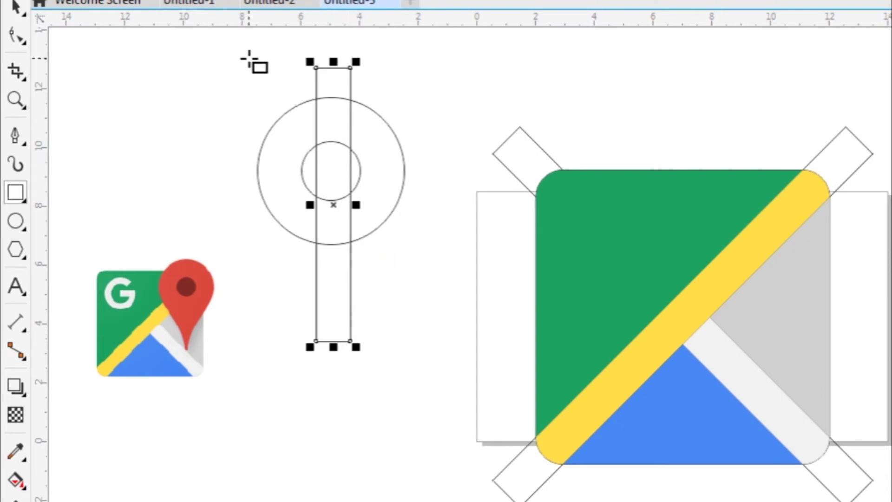
left_click(203, 72)
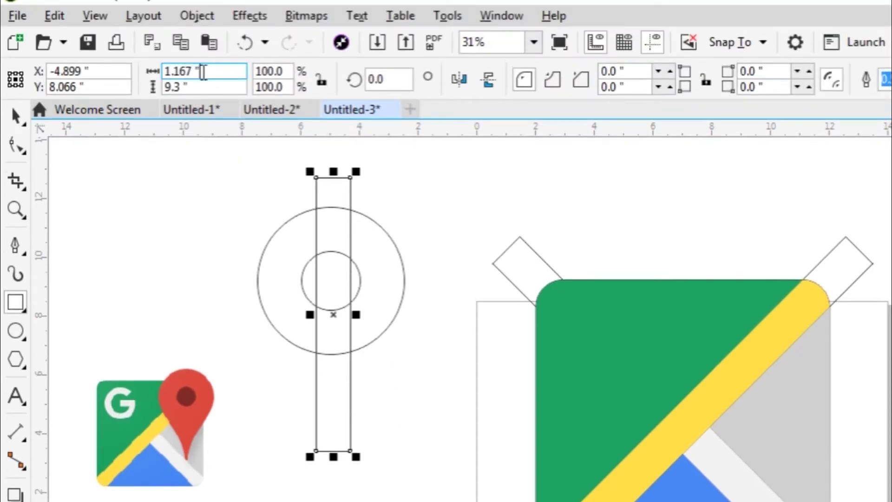
left_click_drag(203, 72, 162, 70)
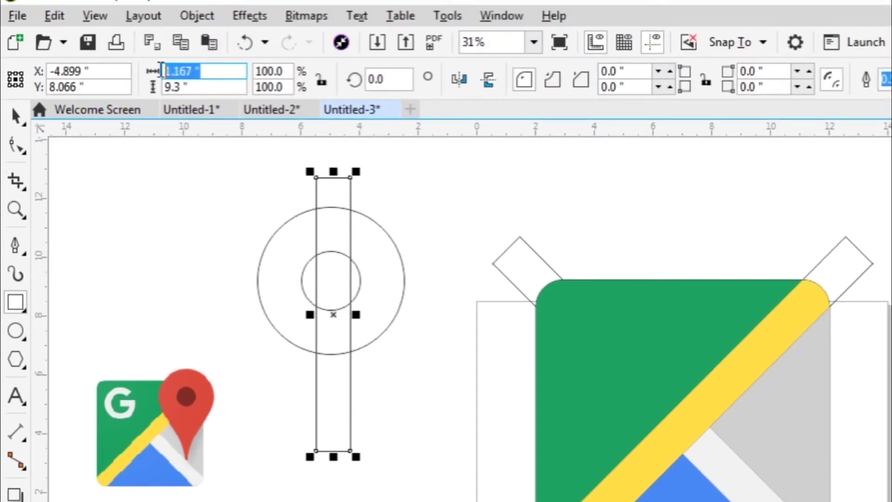
type("4")
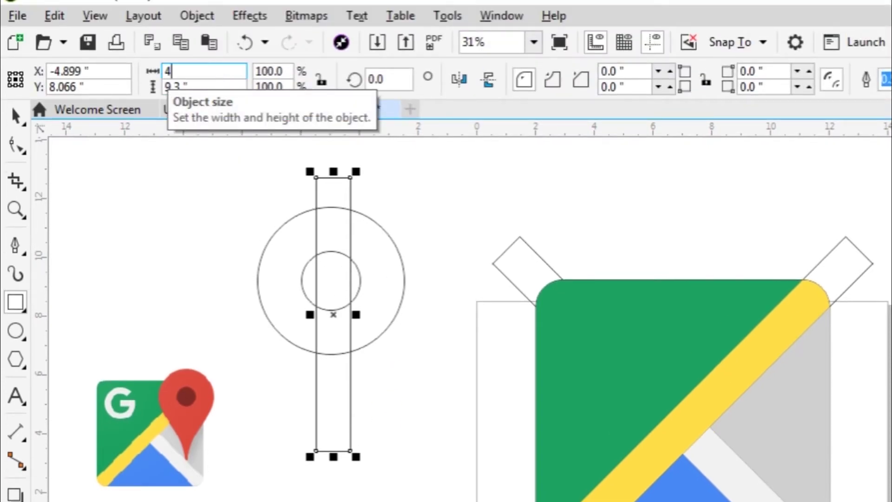
left_click_drag(192, 86, 161, 87)
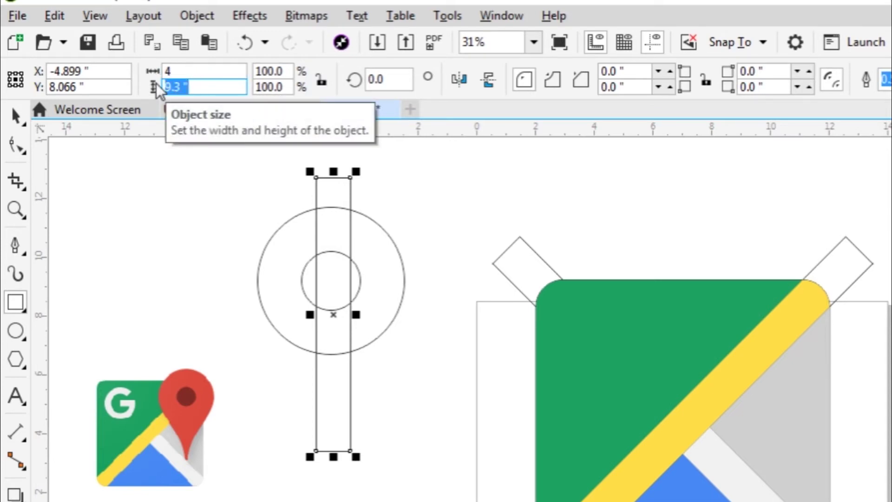
type("11")
type(".467")
key("Return")
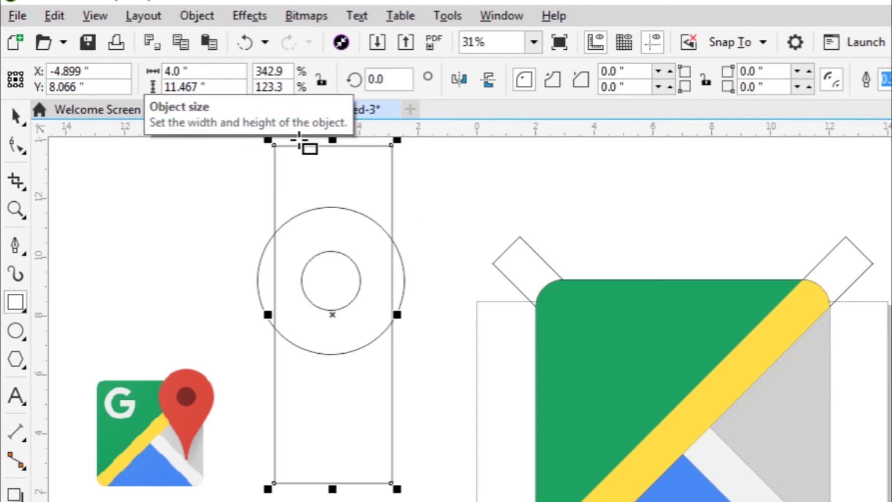
Narrow the tall rectangle to 0.4 inches wide and center it on the two concentric circles
left_click_drag(399, 308, 330, 310)
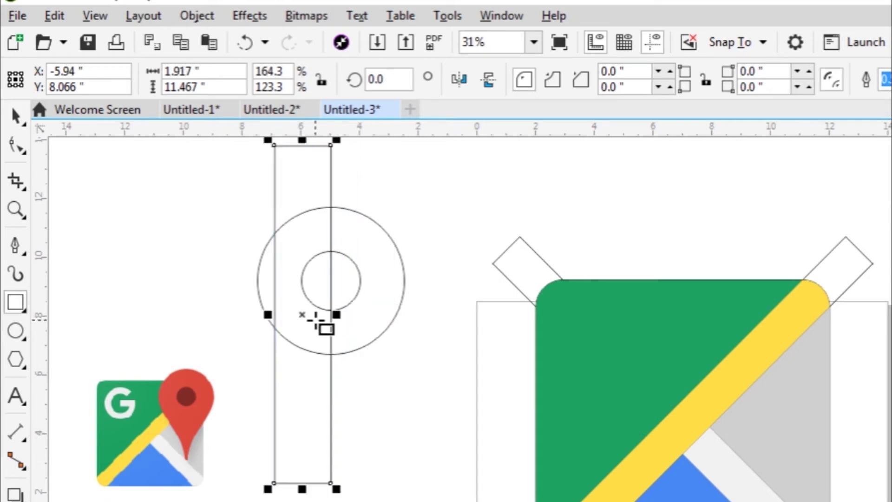
left_click_drag(275, 315, 302, 316)
left_click(22, 113)
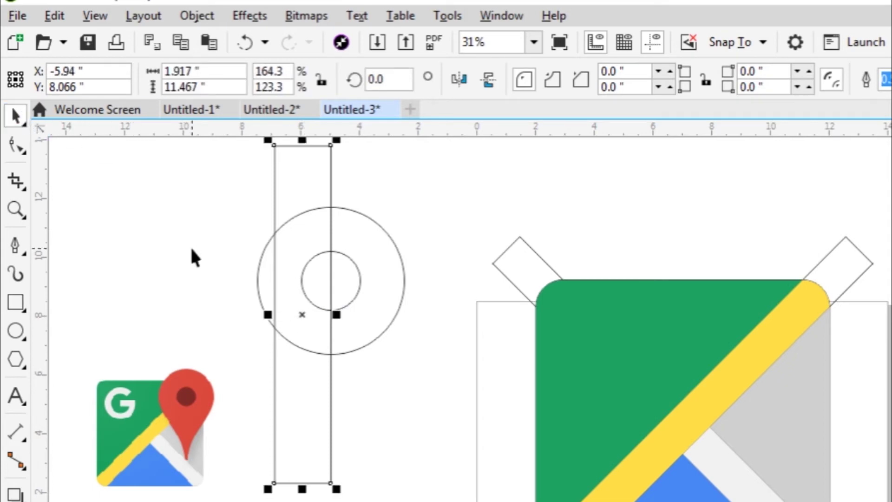
left_click_drag(267, 315, 296, 317)
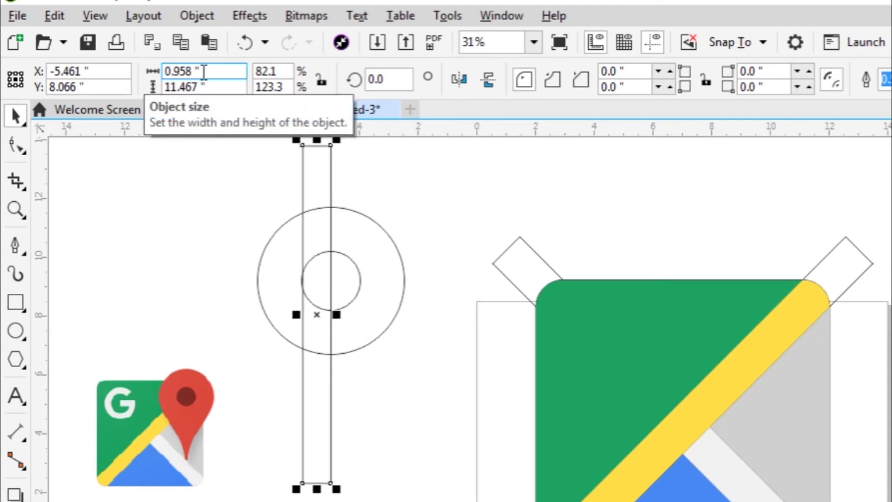
left_click_drag(191, 71, 177, 73)
type("4")
key("Return")
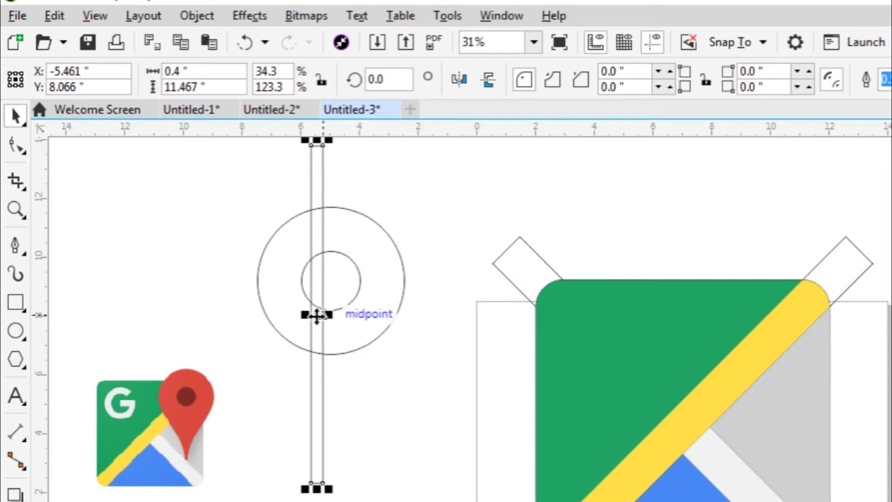
left_click_drag(317, 315, 336, 283)
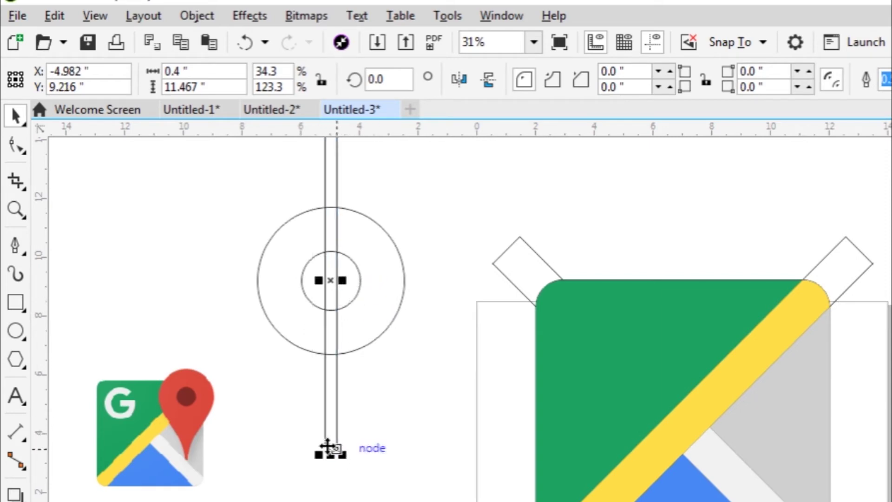
Round the corners of the narrow rectangle to a 0.2-inch radius so its bottom end forms a semicircle
scroll(330, 450, "up", 2)
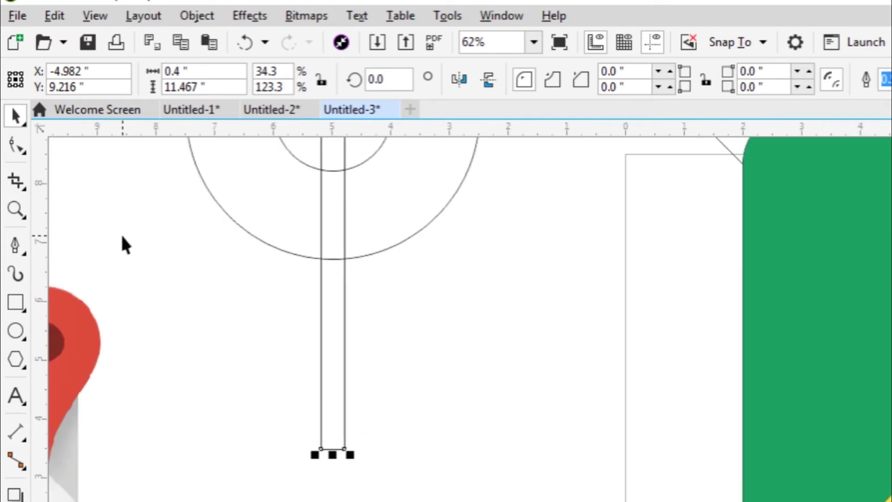
left_click(20, 149)
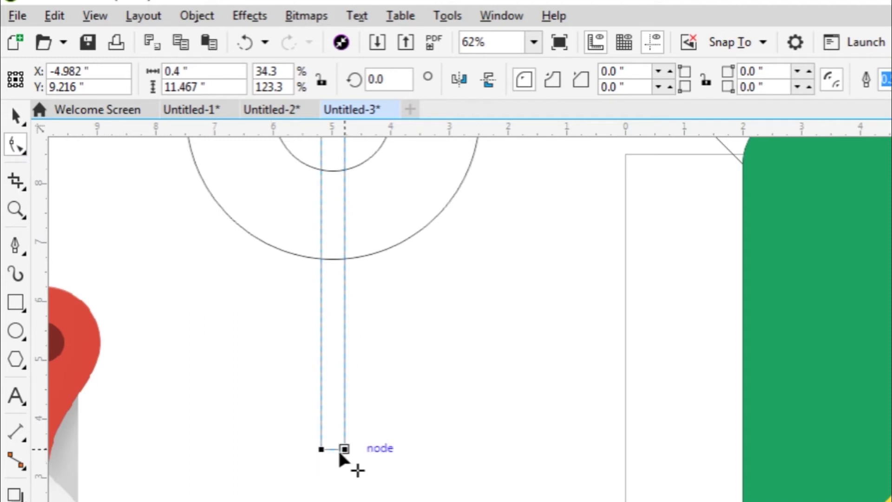
left_click_drag(344, 449, 333, 450)
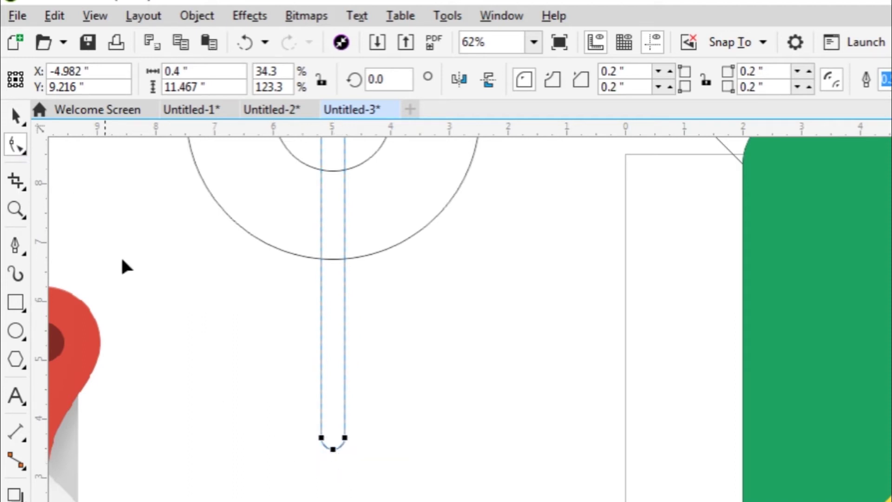
left_click(16, 115)
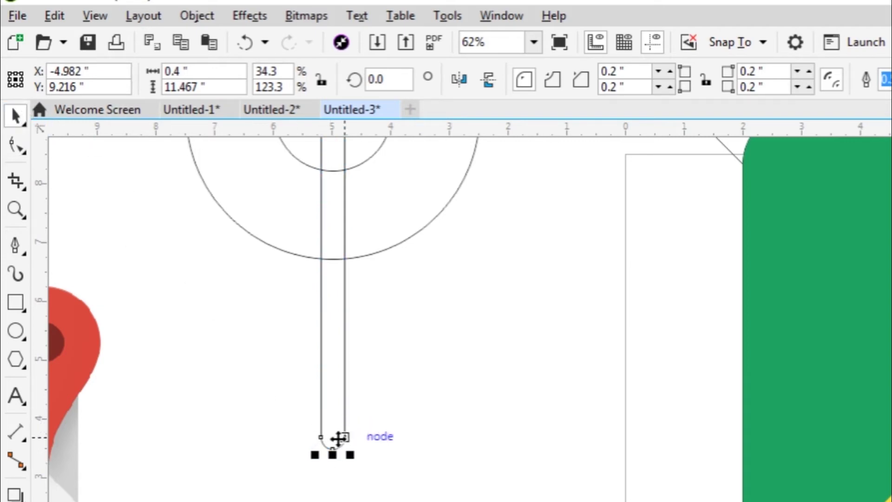
scroll(339, 438, "down", 2)
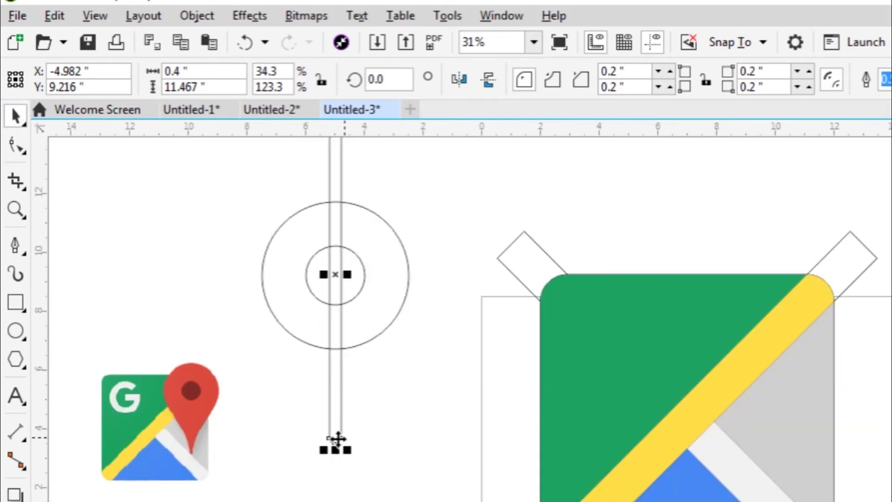
left_click(408, 405)
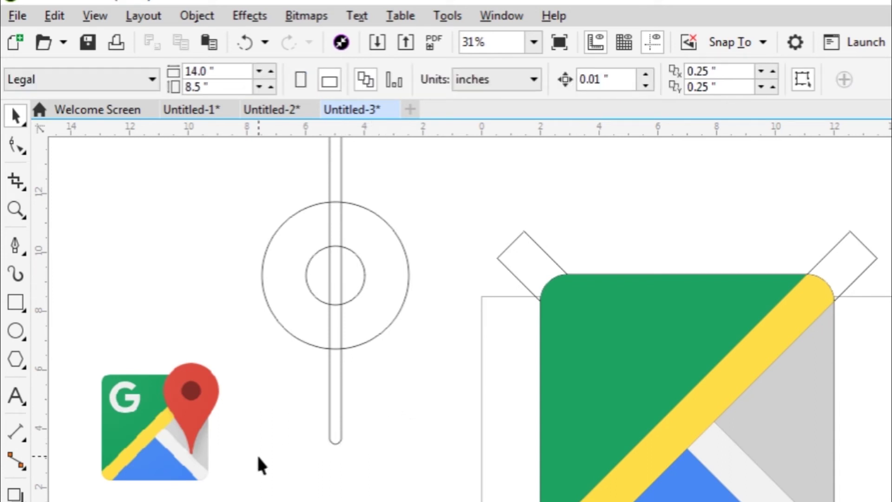
Draw a straight line, about 2.07 by 4.49 inches, from the rectangle's lower right side to the large circle's lower right edge
left_click(13, 243)
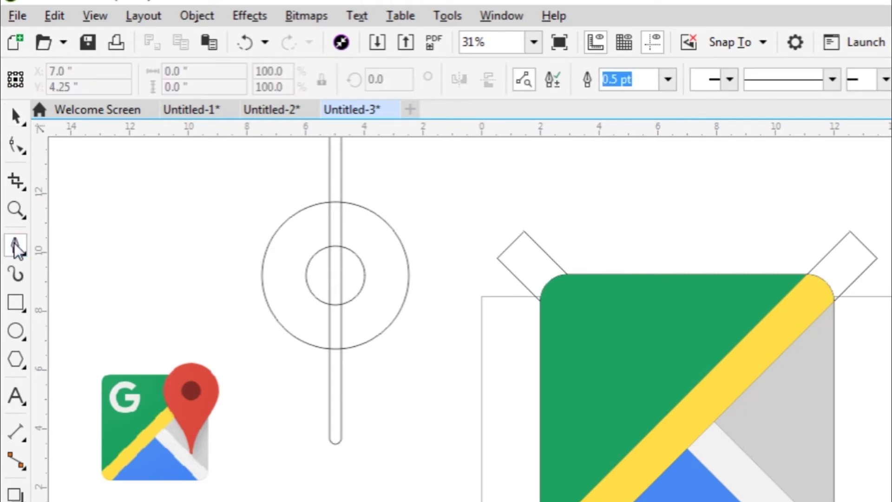
left_click(341, 438)
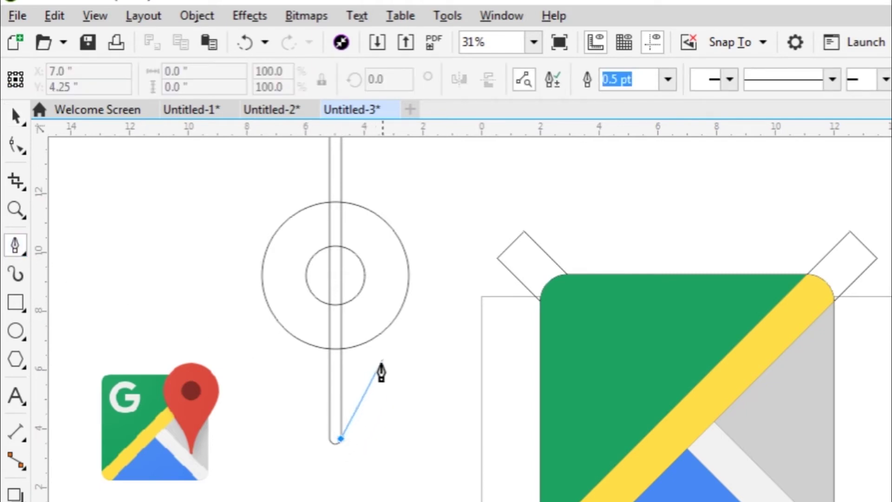
double_click(402, 306)
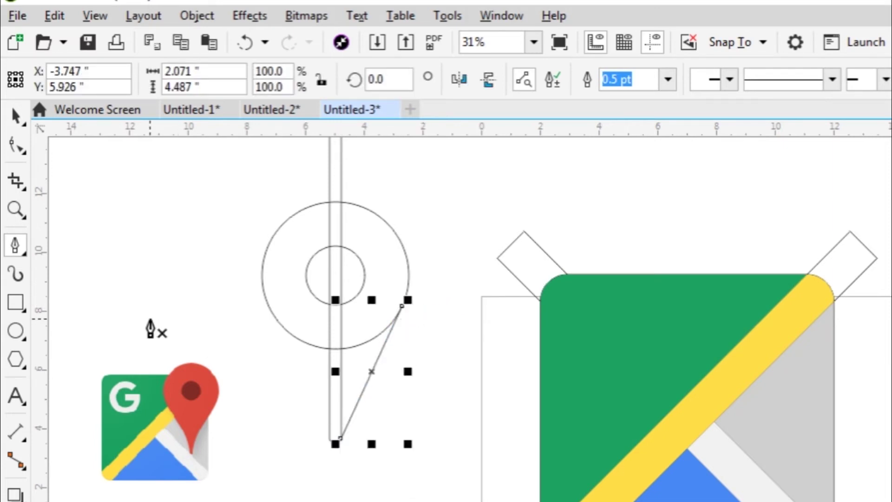
Convert the diagonal line to a curve and bend its lower part inward to run smoothly into the rectangle's right side
left_click(16, 148)
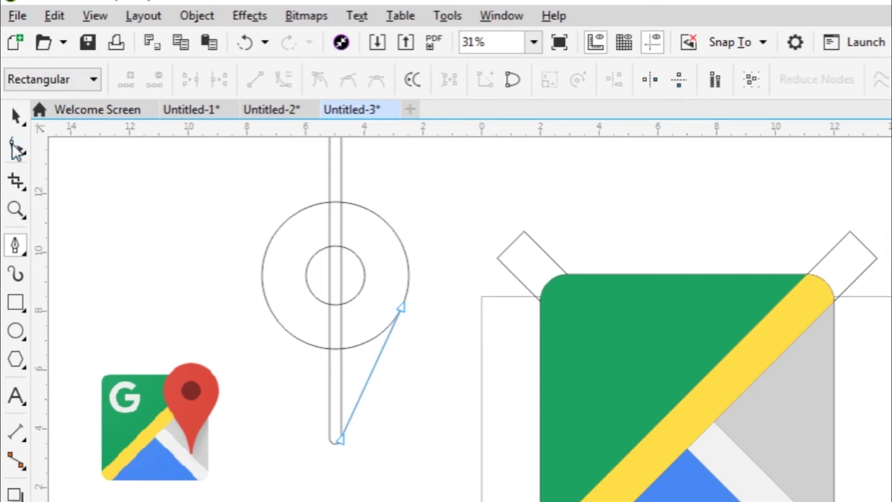
left_click(359, 398)
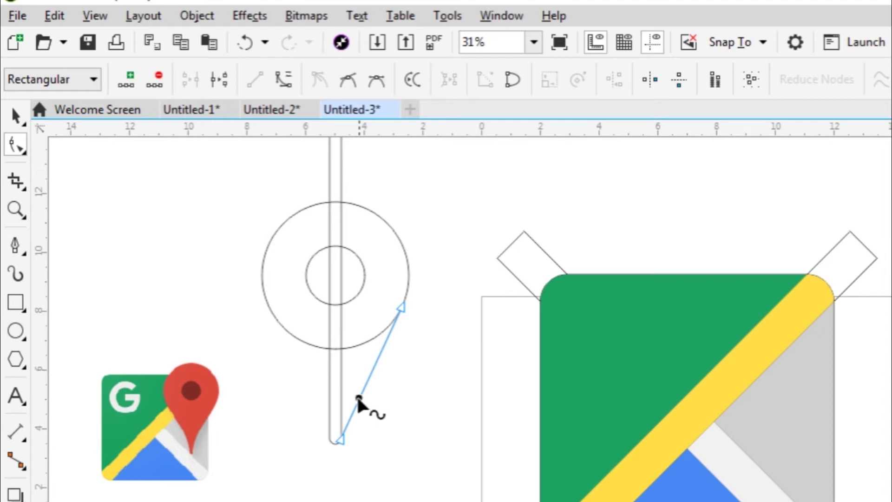
left_click(290, 85)
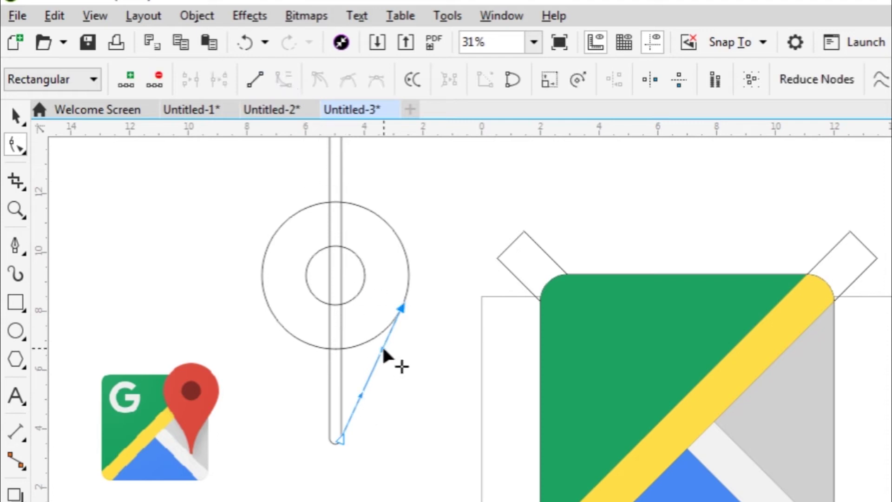
left_click_drag(360, 394, 347, 394)
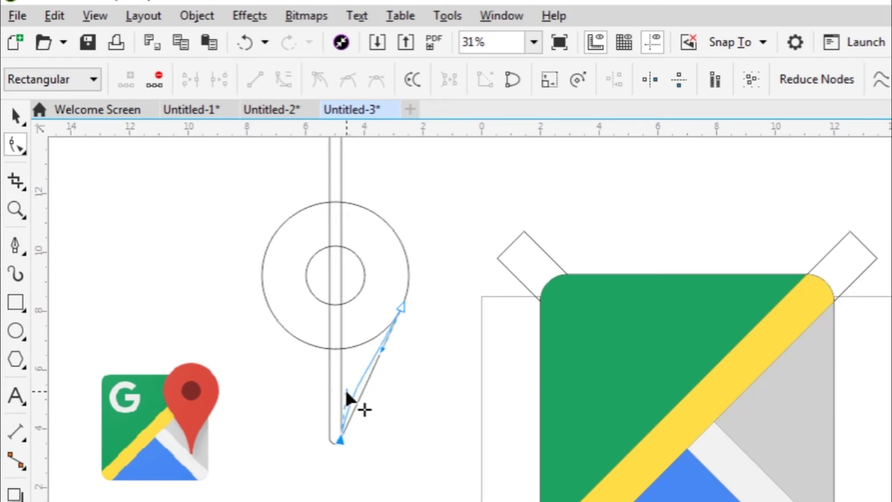
left_click_drag(345, 392, 342, 374)
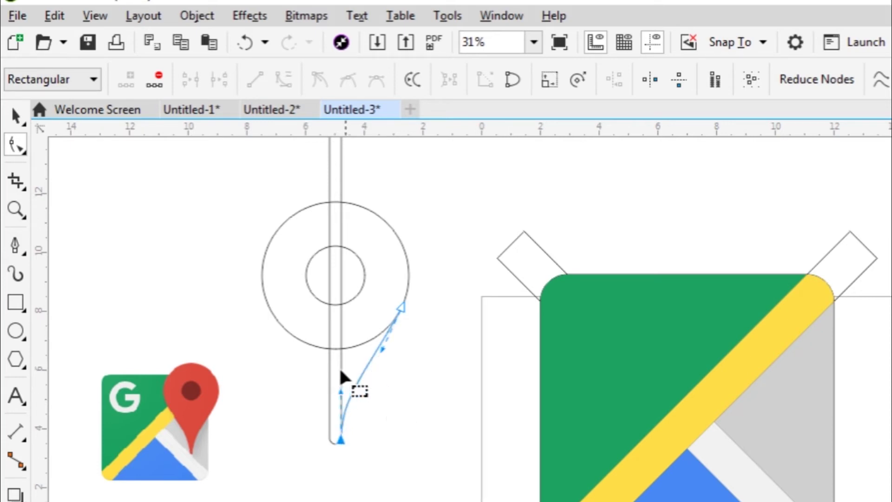
left_click(25, 117)
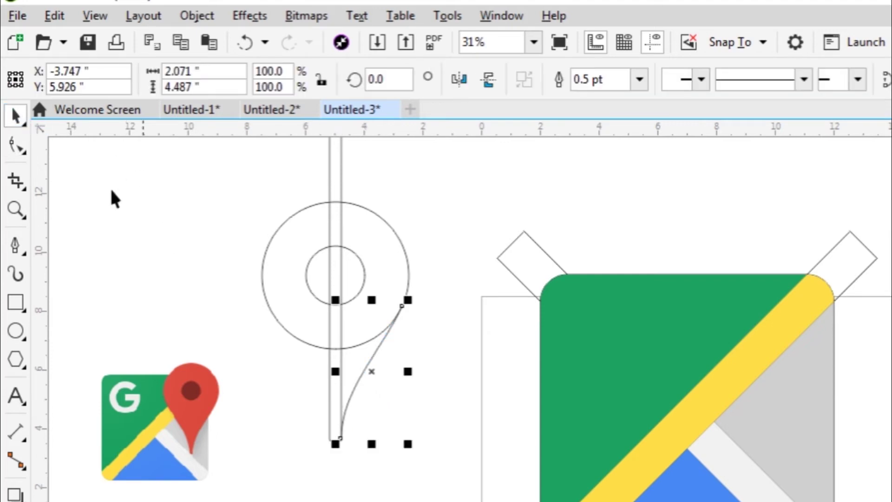
left_click(169, 227)
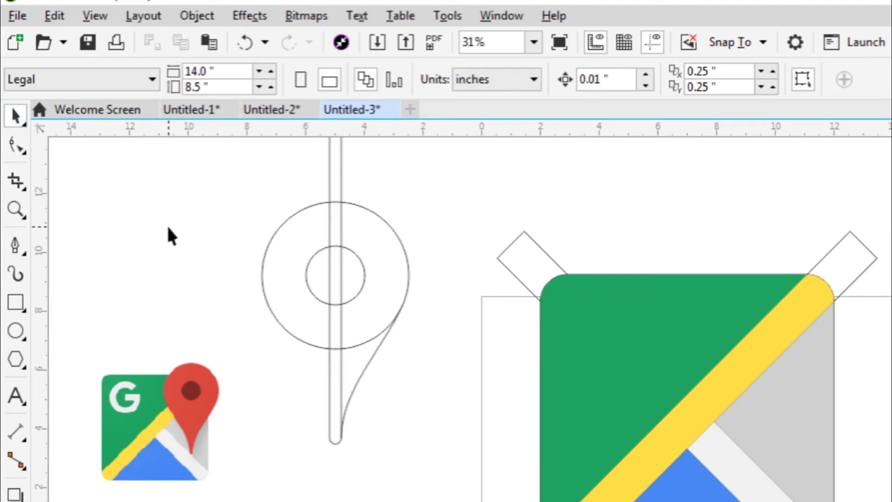
Duplicate the pin's right side curve in place by copying and pasting it
left_click(366, 369)
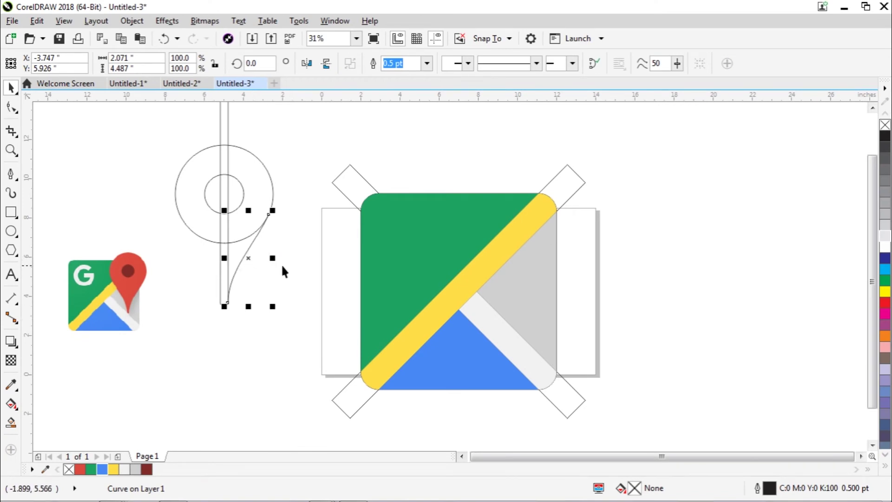
right_click(251, 261)
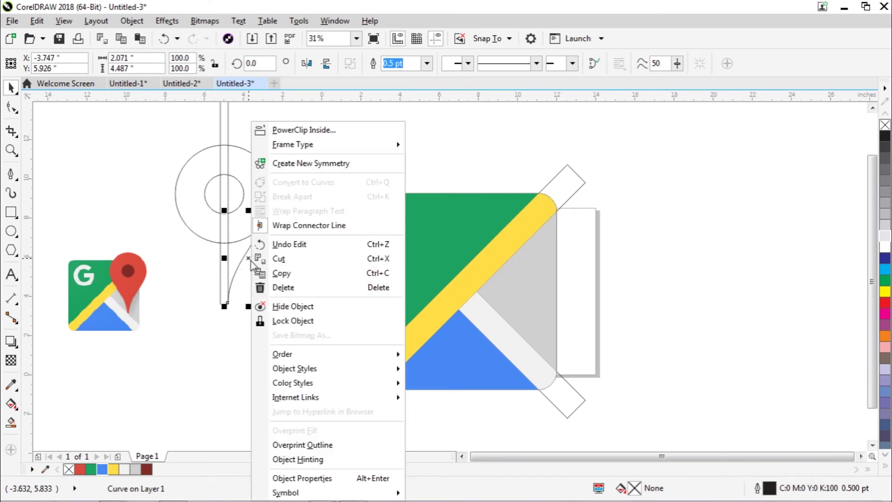
left_click(276, 274)
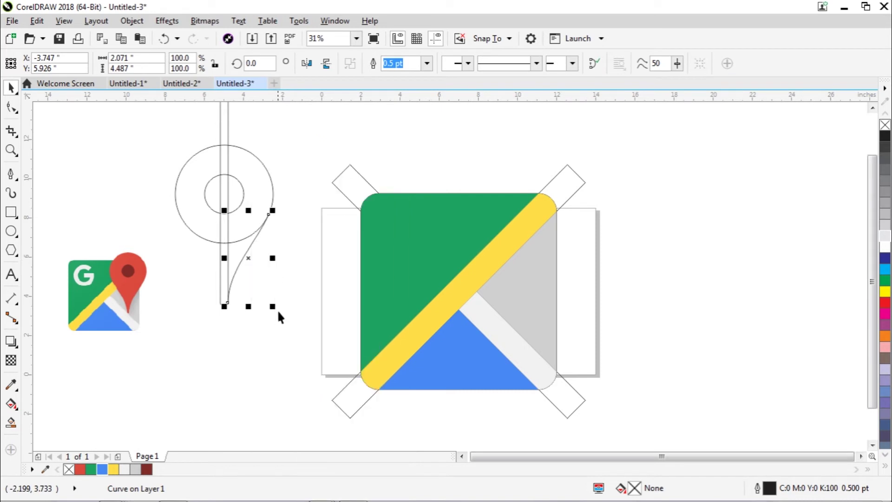
right_click(274, 340)
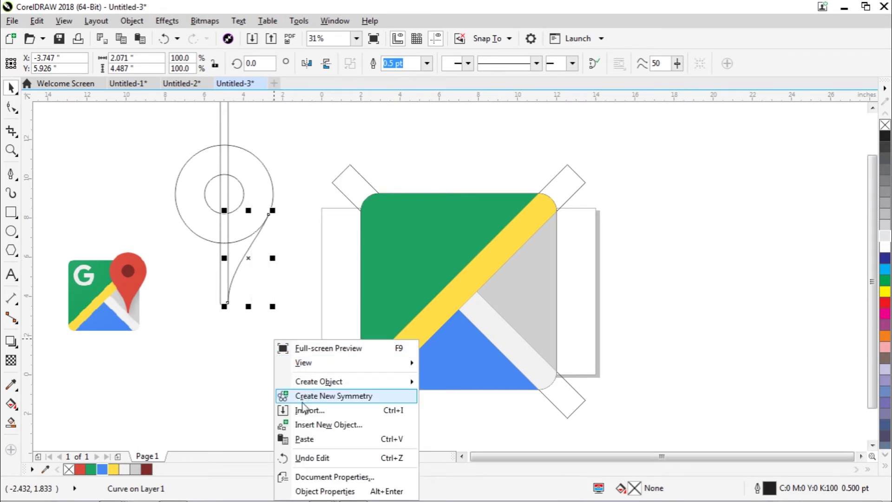
left_click(303, 439)
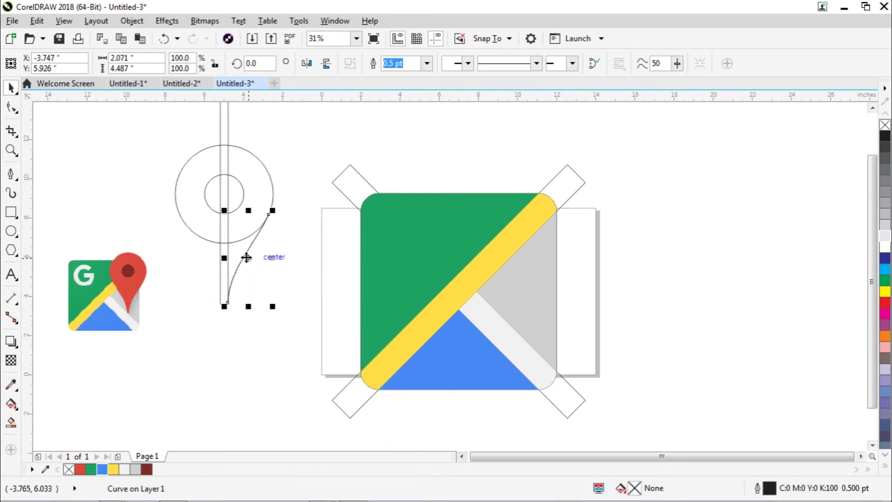
Mirror the duplicate curve horizontally and nudge it left so its lower end meets the rectangle's left side
left_click_drag(274, 258, 221, 257)
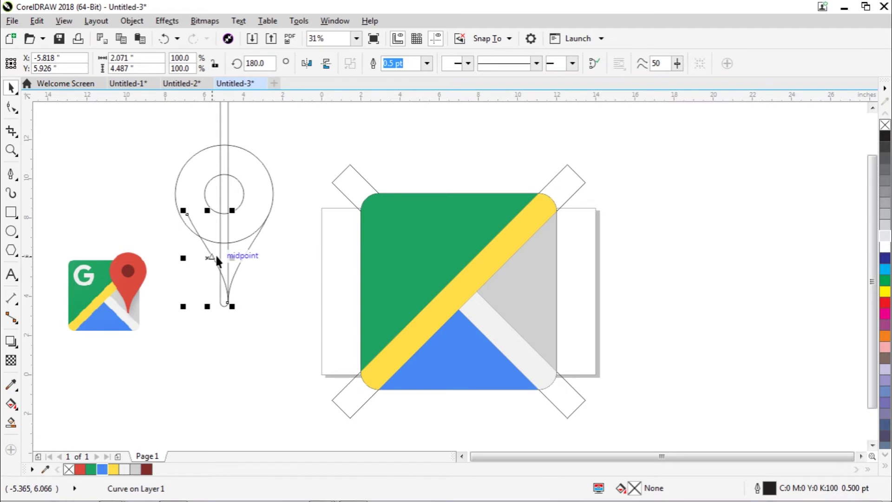
key("Left")
key("Left")
key("Left")
key("Left")
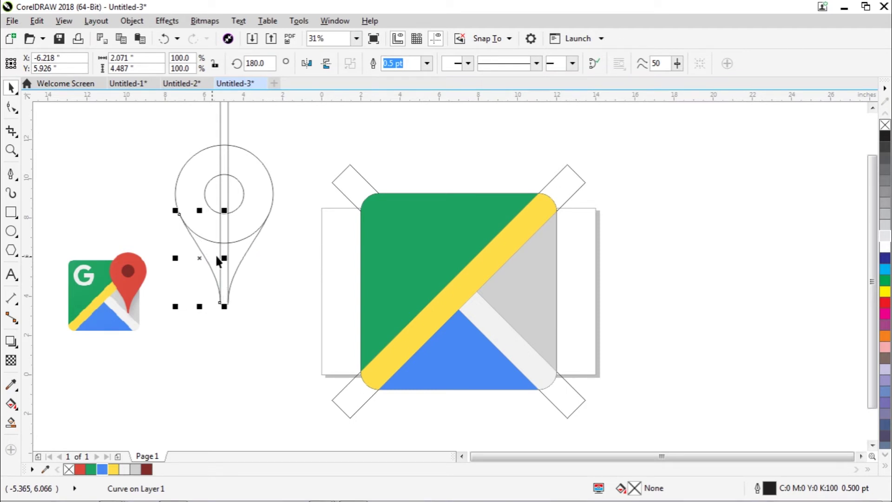
Examine where both side curves meet the rectangle's rounded end, trying a slight rightward shift of the left curve and undoing it
scroll(215, 254, "up", 4)
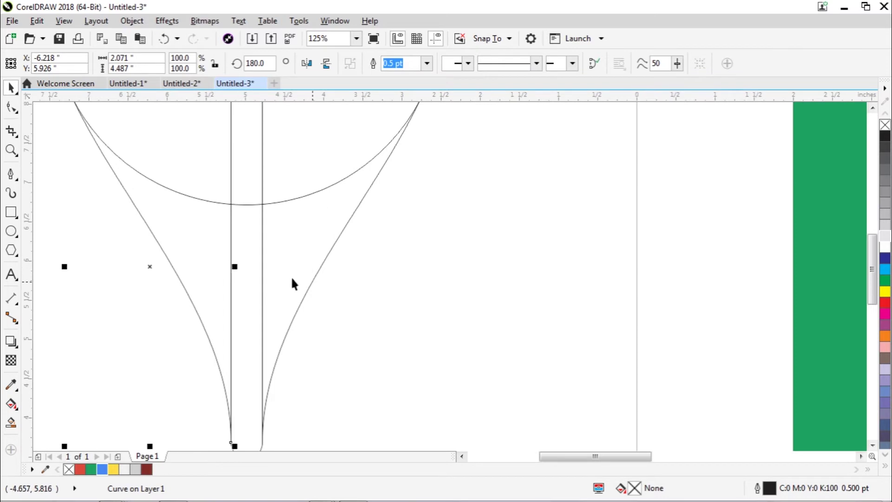
left_click(326, 260)
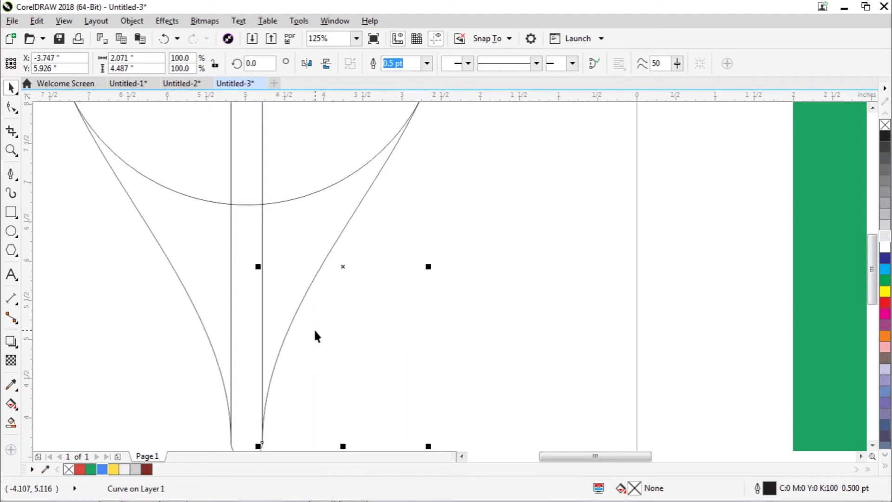
scroll(262, 438, "up", 5)
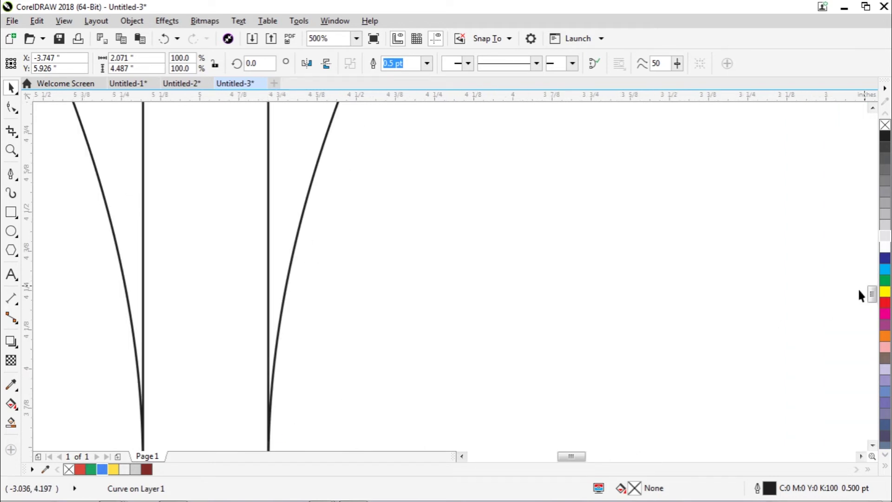
left_click_drag(873, 293, 873, 300)
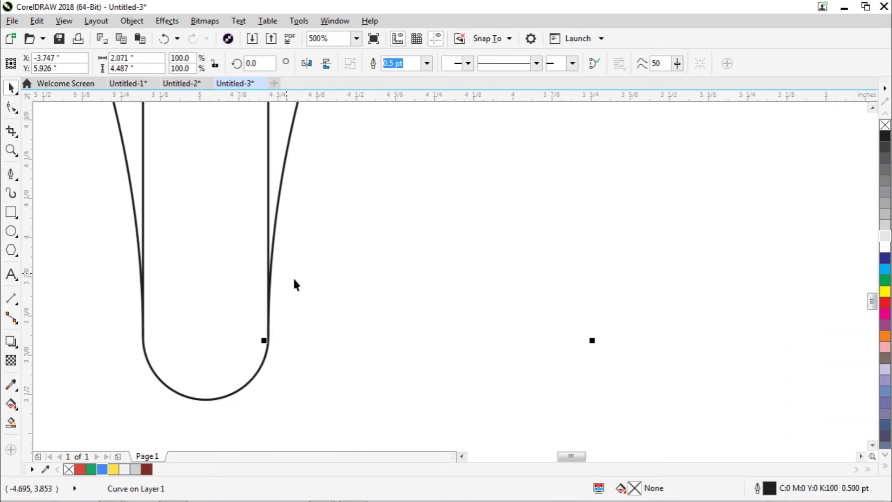
left_click(135, 219)
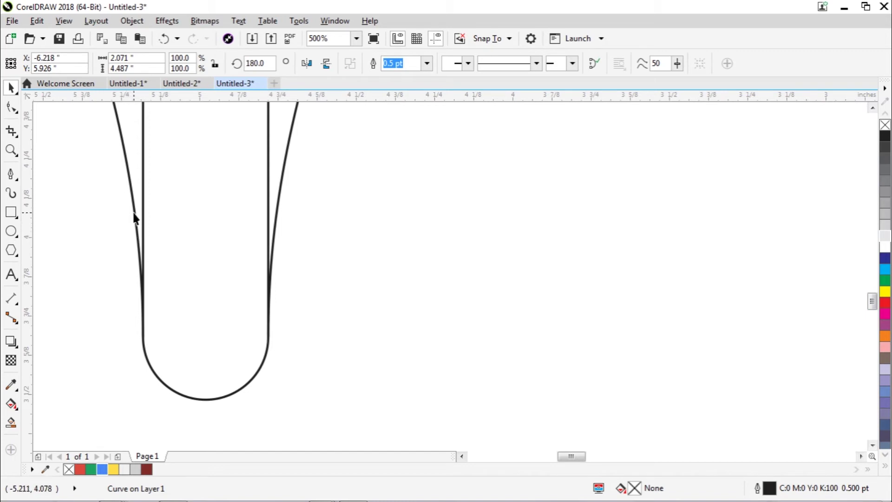
left_click_drag(134, 218, 135, 214)
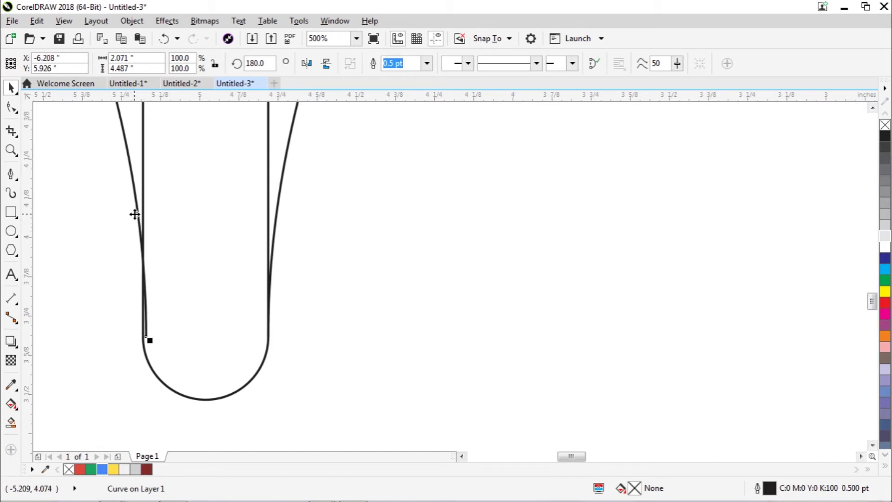
key("ctrl+z")
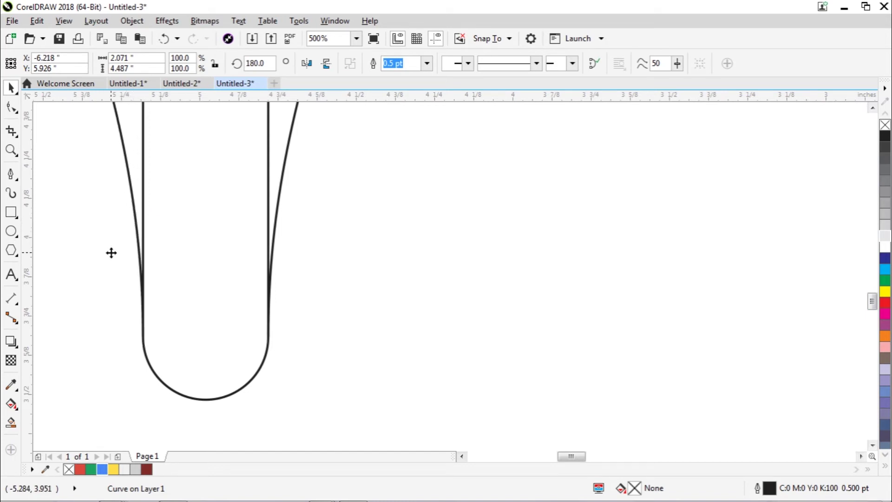
left_click(370, 309)
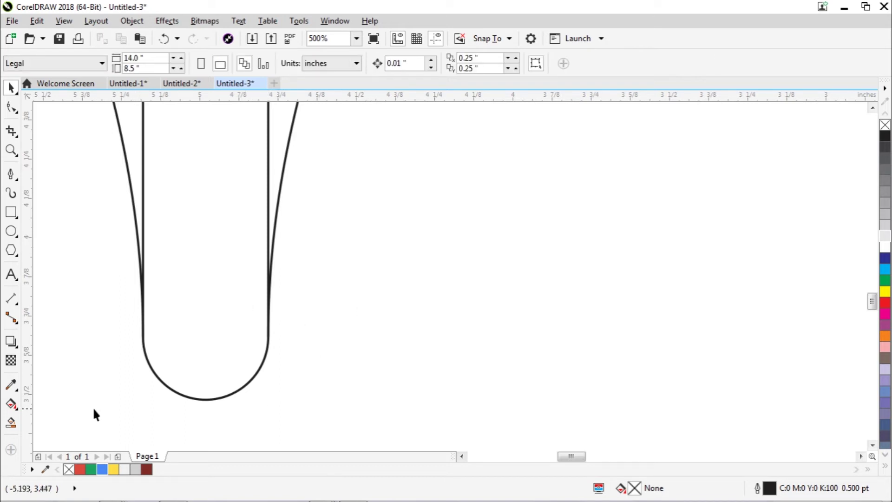
left_click(11, 422)
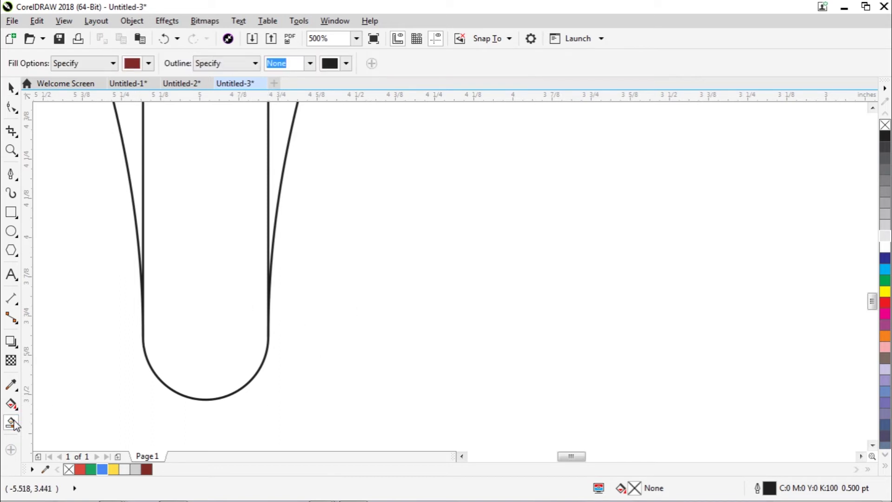
left_click(133, 119)
key("ctrl+z")
Smart Fill the three areas between the side curves below the large circle and colour each new shape red (#DC493C)
scroll(166, 256, "down", 4)
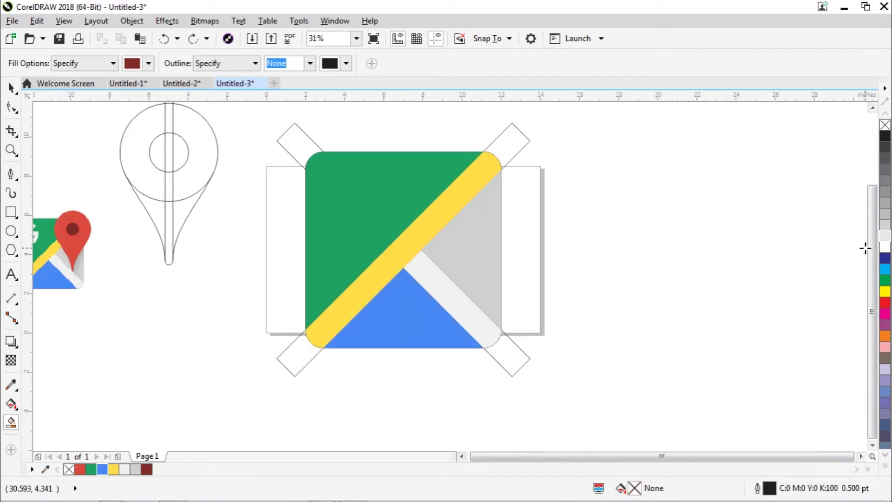
scroll(872, 244, "up", 1)
left_click_drag(872, 244, 867, 207)
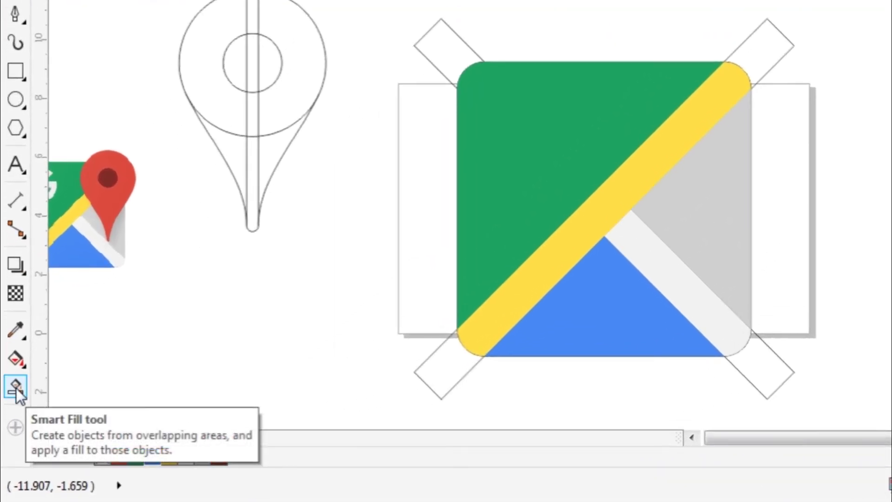
left_click(16, 387)
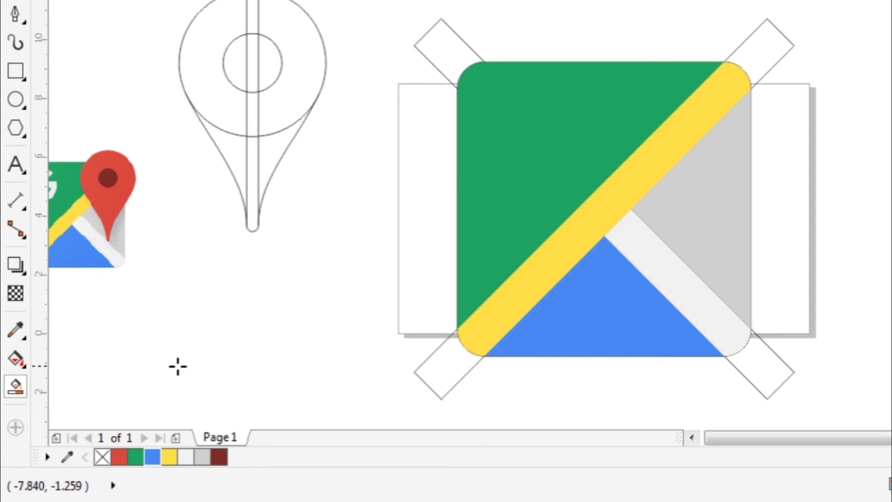
left_click(268, 156)
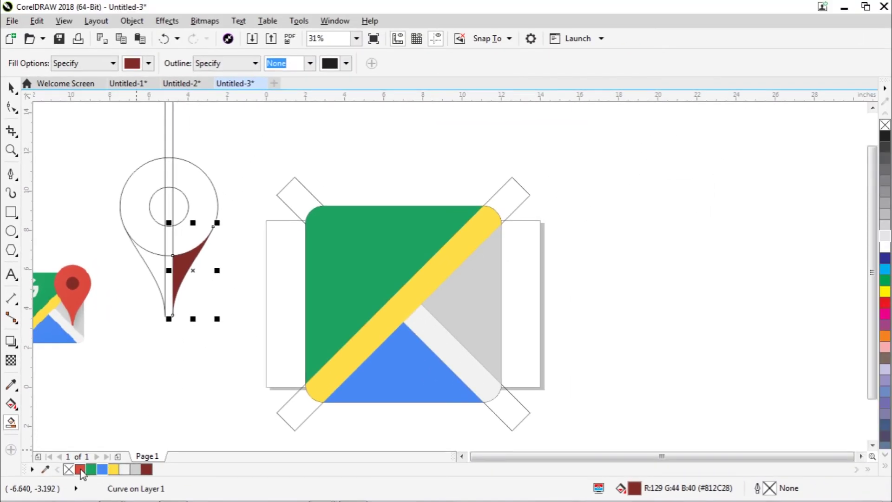
left_click(81, 470)
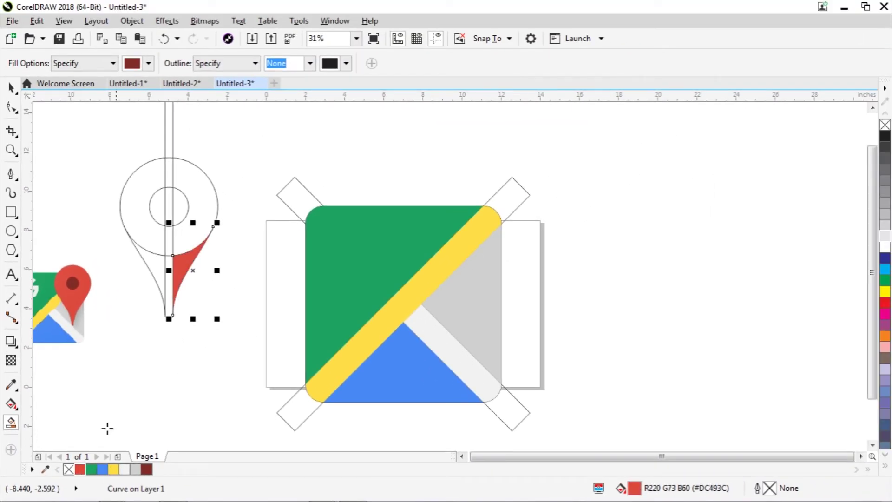
left_click(161, 270)
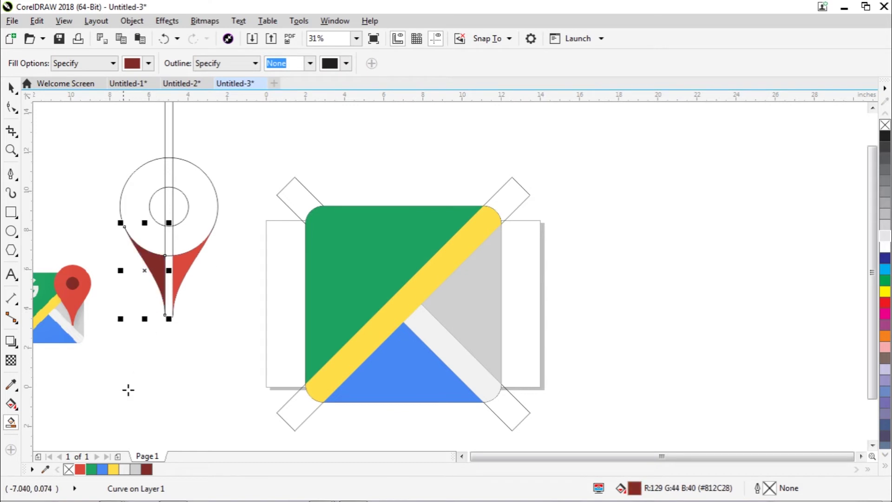
left_click(80, 470)
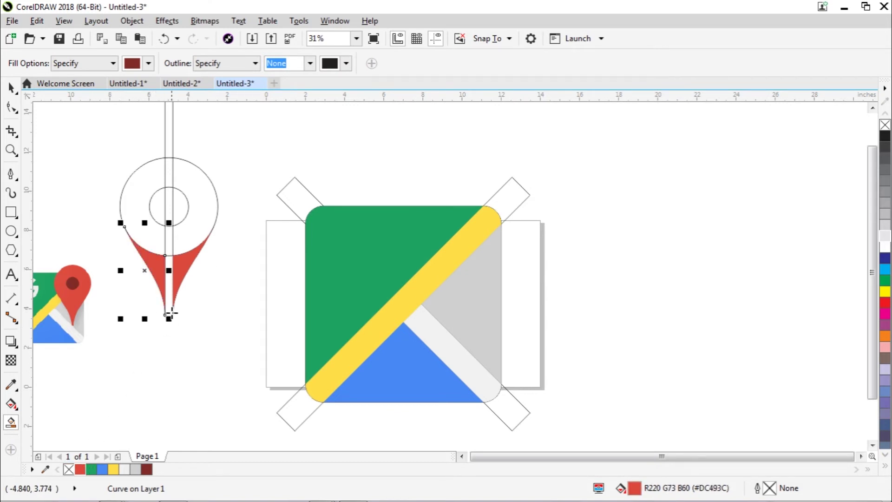
left_click(168, 305)
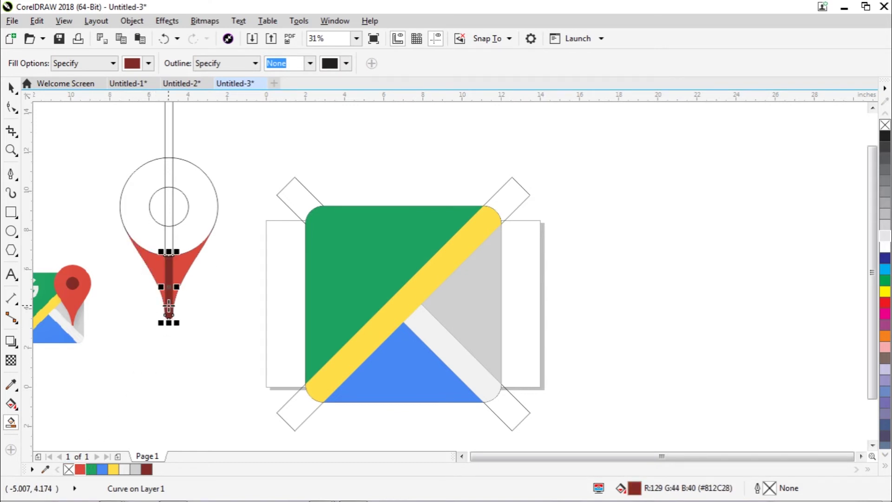
left_click(81, 470)
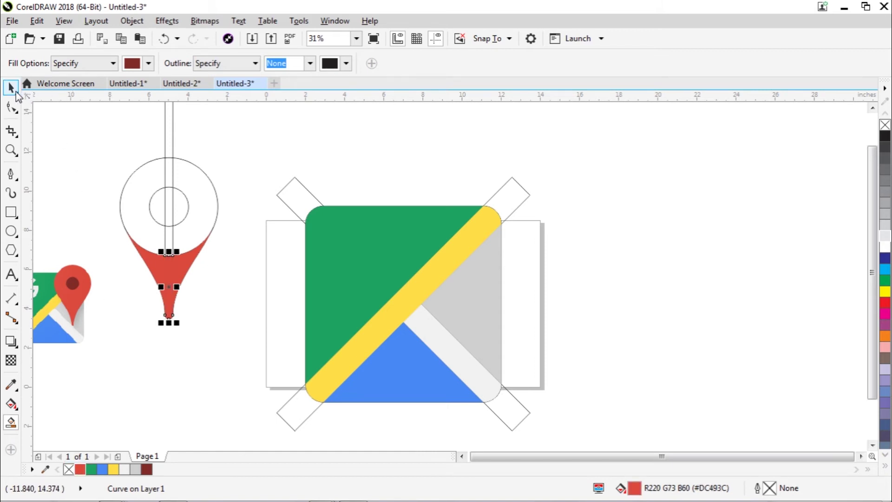
left_click(13, 90)
left_click(63, 144)
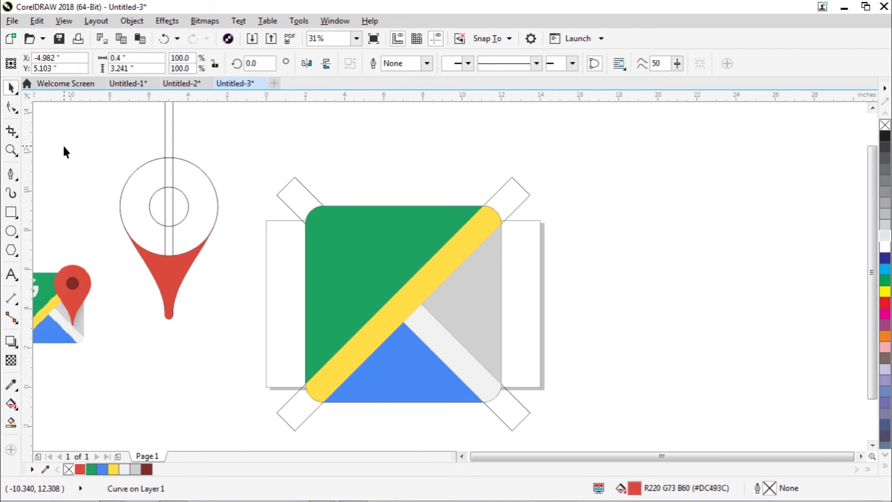
Weld the three red shapes below the circle into one shape and test it with a short move that is undone
left_click(181, 272)
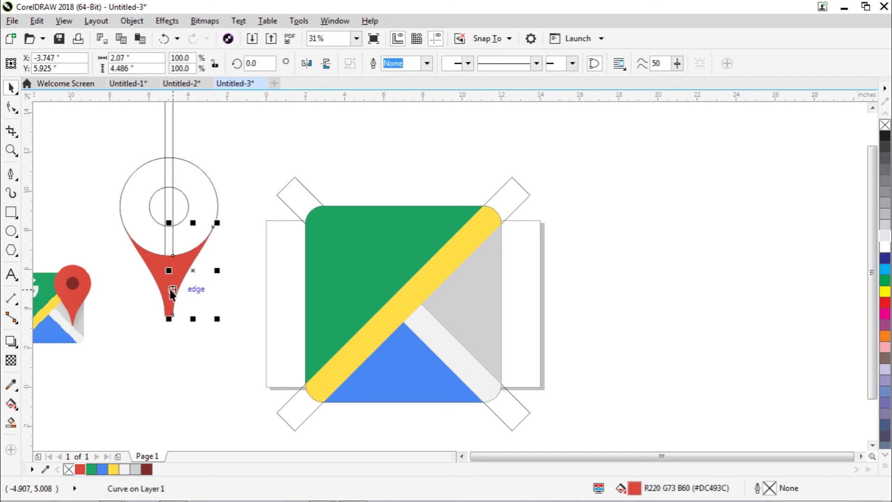
left_click_drag(170, 297, 156, 264)
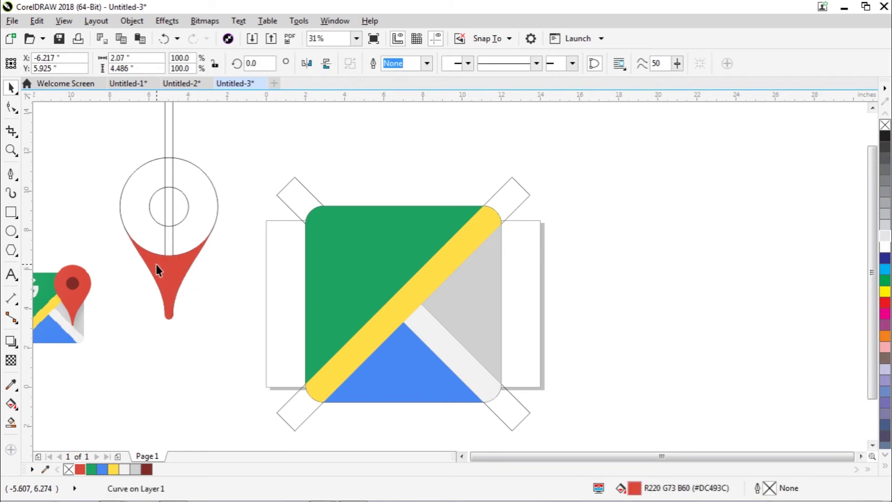
left_click(182, 263, "shift")
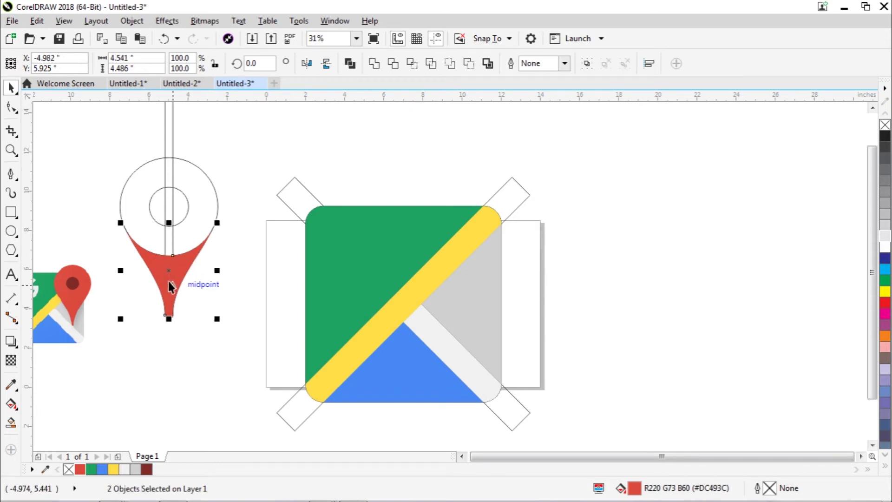
left_click(168, 280, "shift")
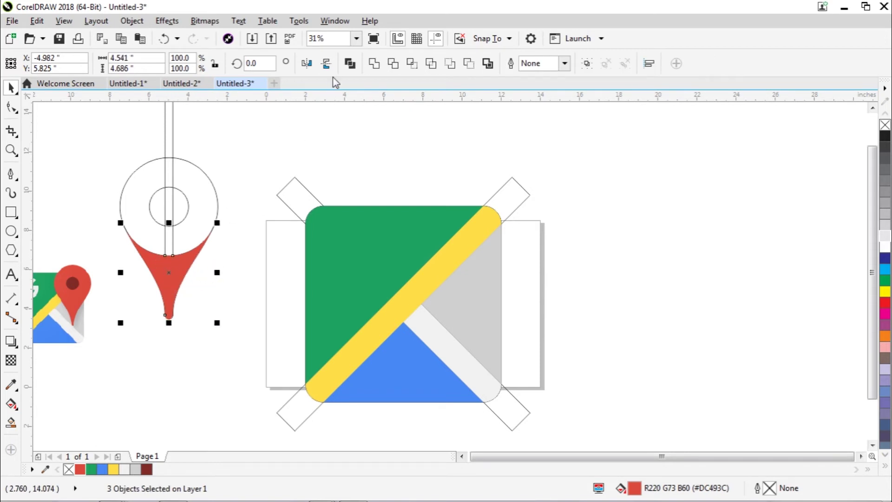
left_click(377, 65)
left_click(211, 307)
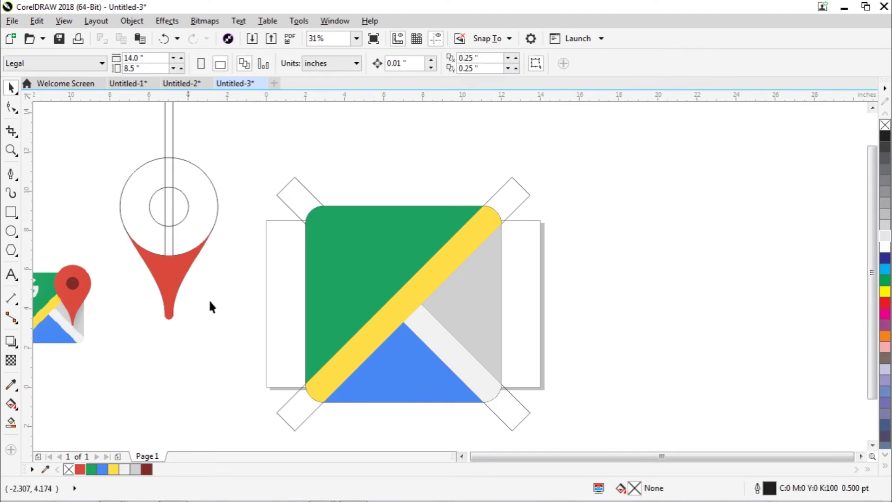
left_click_drag(166, 281, 174, 299)
key("ctrl+z")
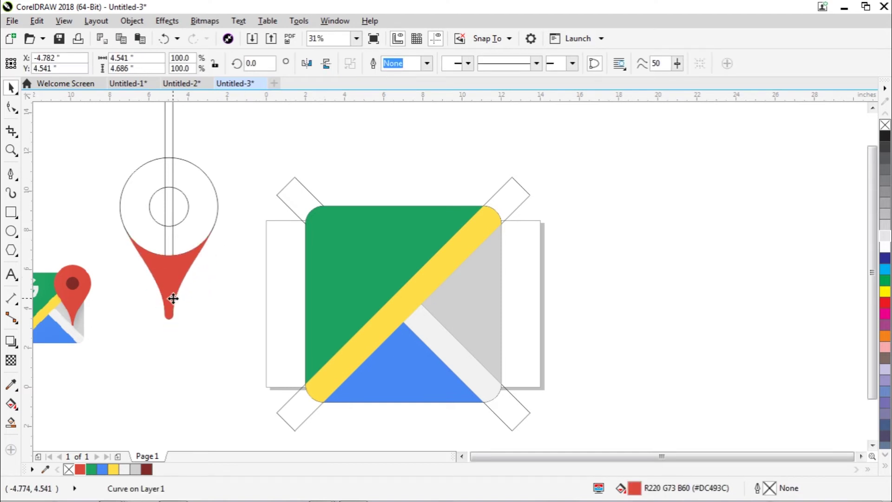
Delete the narrow rectangle outline that runs through the two circles
left_click(233, 156)
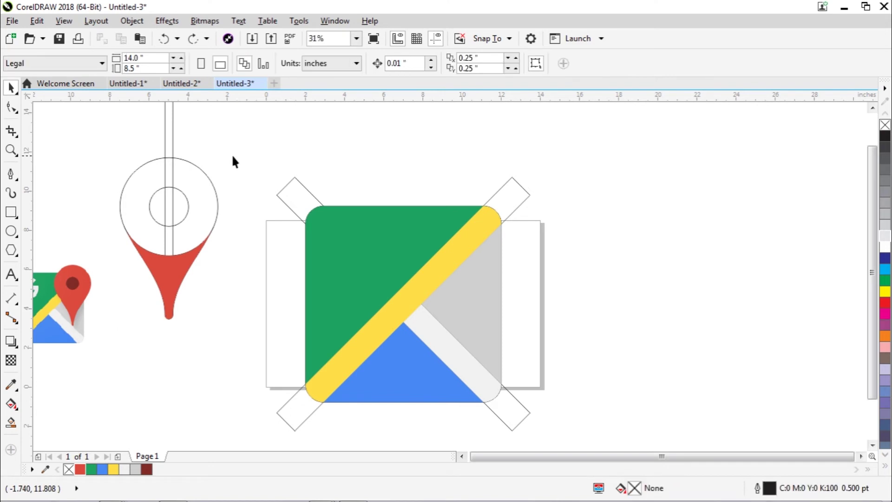
left_click_drag(170, 147, 242, 248)
key("Delete")
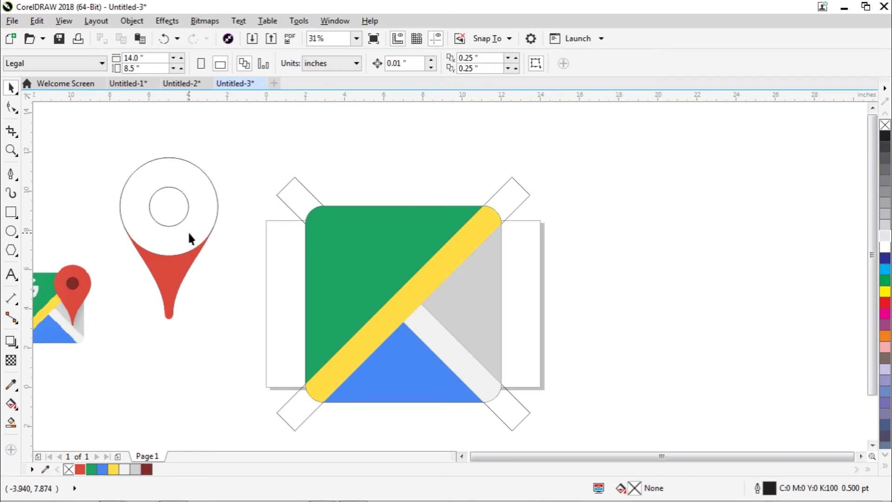
Smart Fill the ring and the tail as one pin shape and colour it red (#DC493C)
left_click(12, 423)
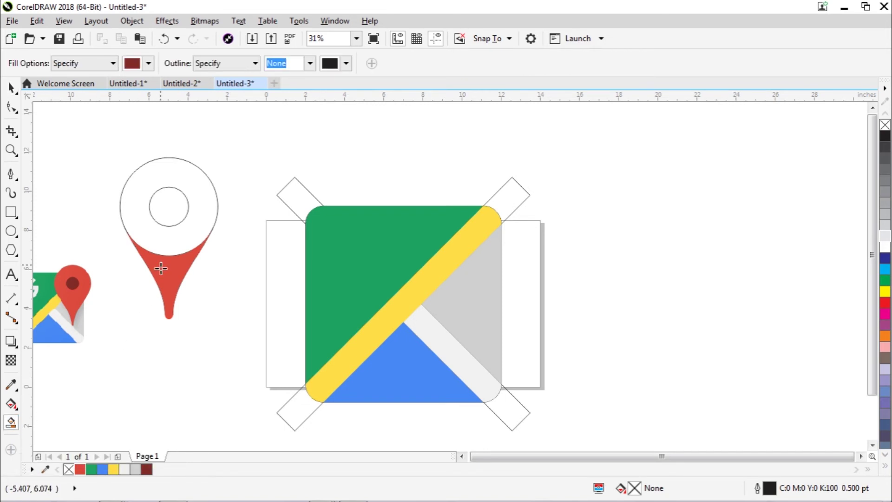
left_click(163, 241)
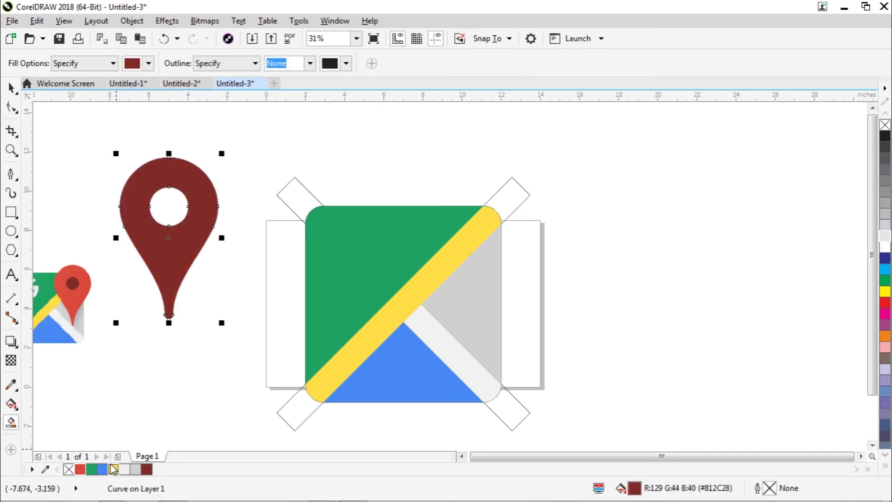
left_click(81, 469)
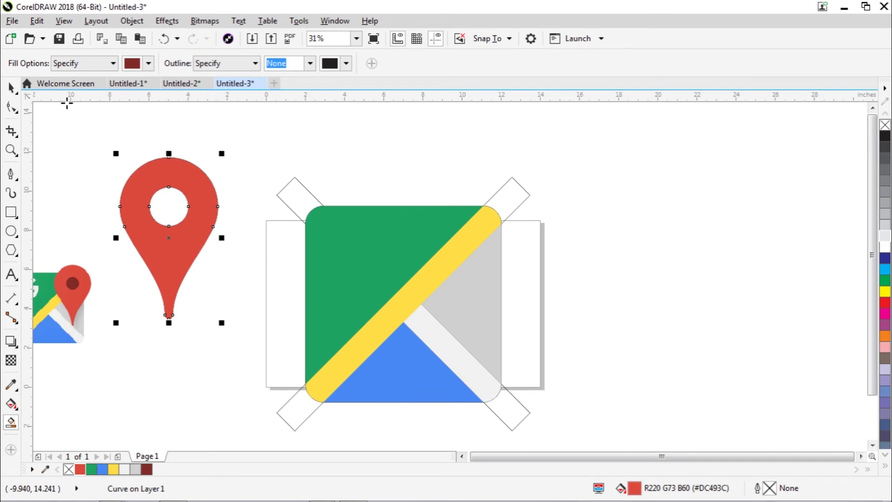
key("space")
left_click(187, 124)
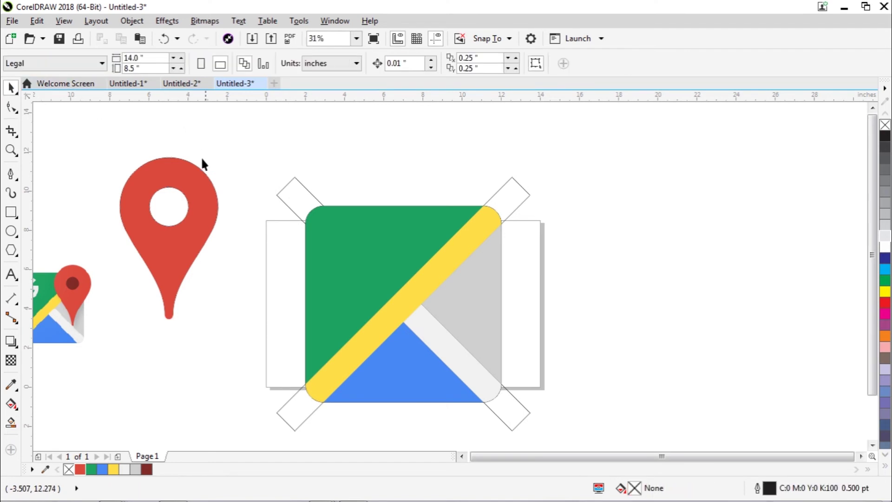
Try moving the red pin over to the map square and undo the move back to its original place
left_click_drag(206, 205, 506, 249)
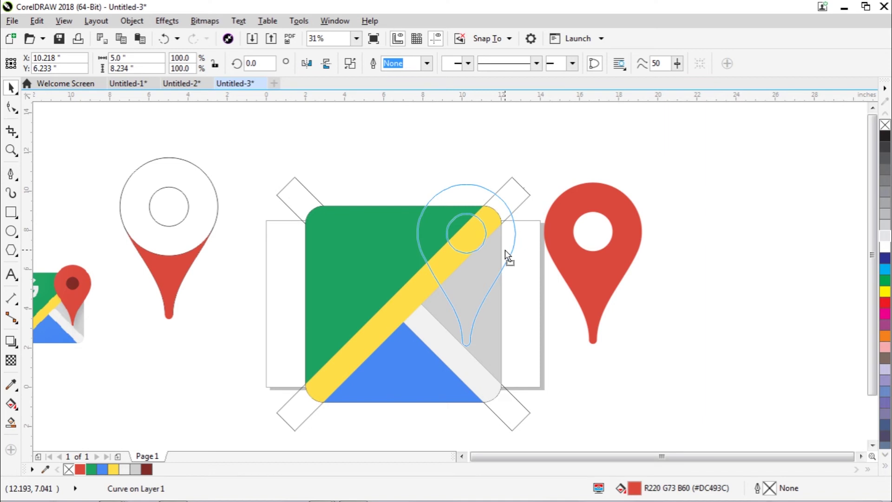
left_click_drag(505, 250, 505, 250)
key("ctrl+z")
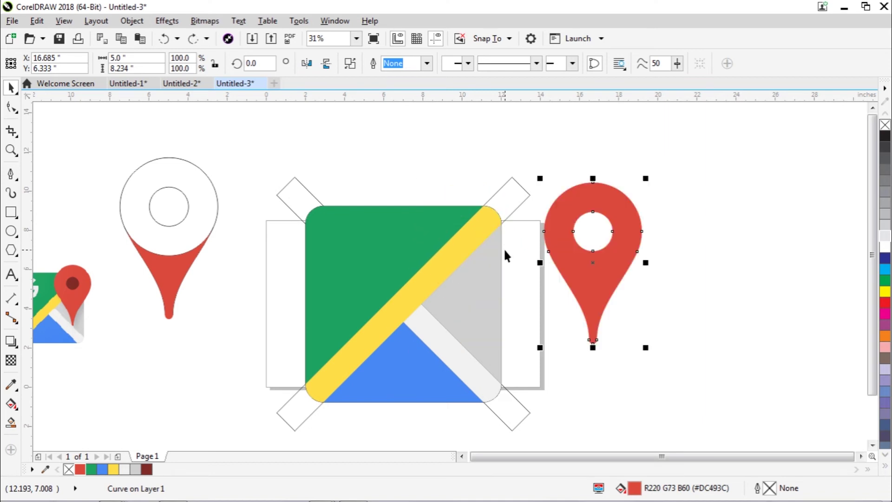
left_click(675, 240)
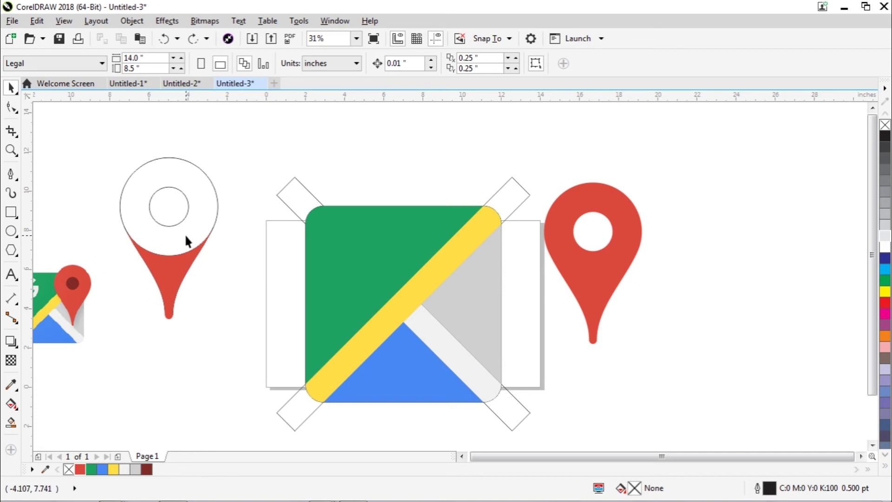
key("ctrl+shift+z")
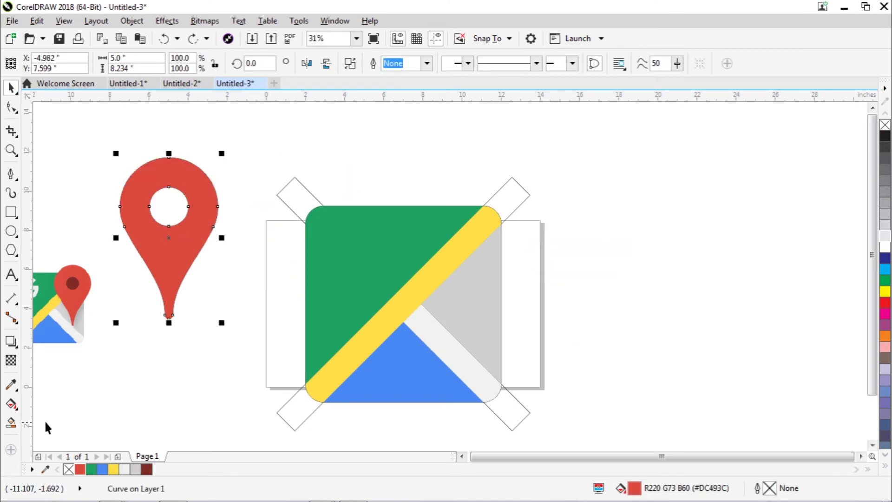
Smart Fill the pin's inner circle with dark red (#812C28) and no outline
left_click(11, 424)
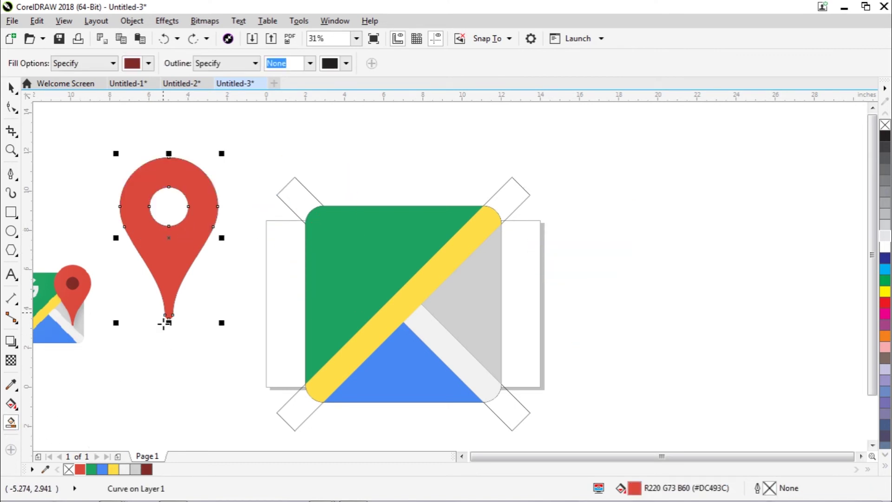
left_click(172, 220)
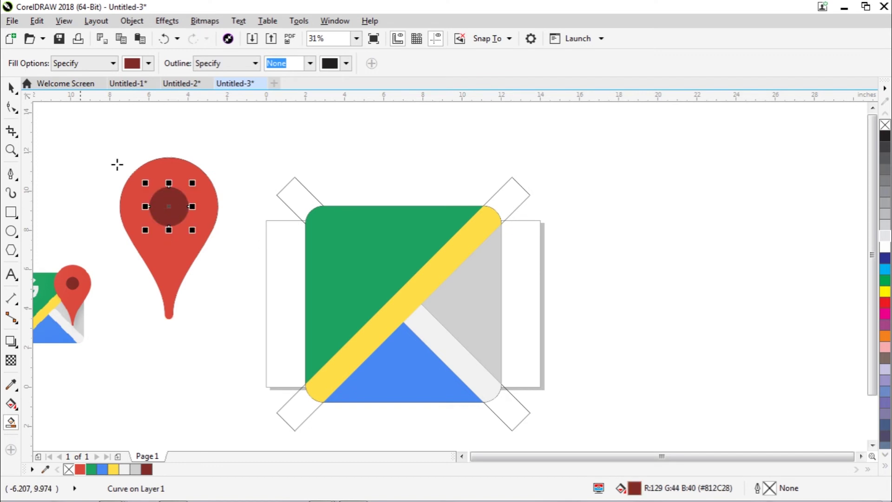
left_click(12, 87)
left_click(127, 112)
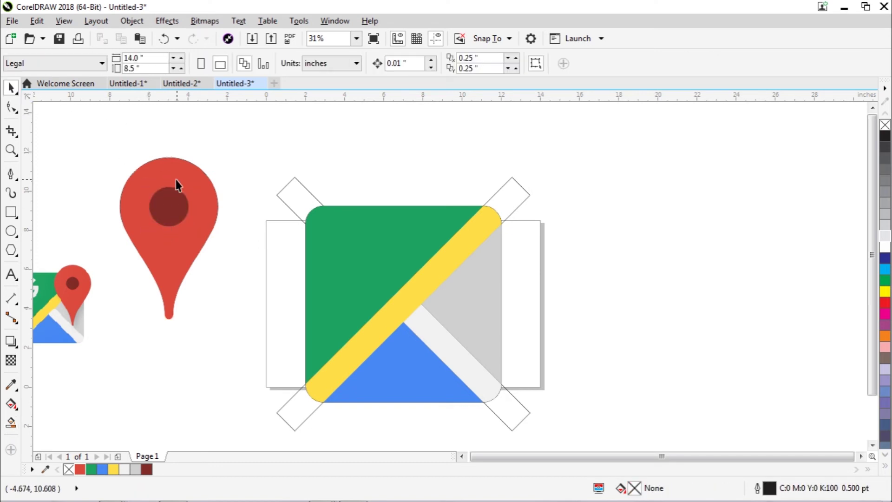
Move the red pin together with its dark red circle beside the map square and group the two shapes
left_click(182, 181)
left_click(175, 212, "shift")
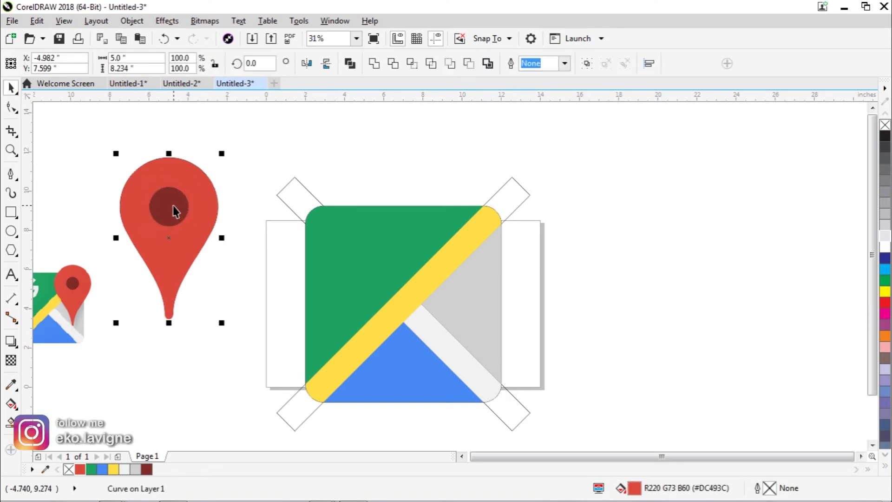
left_click_drag(171, 207, 560, 263)
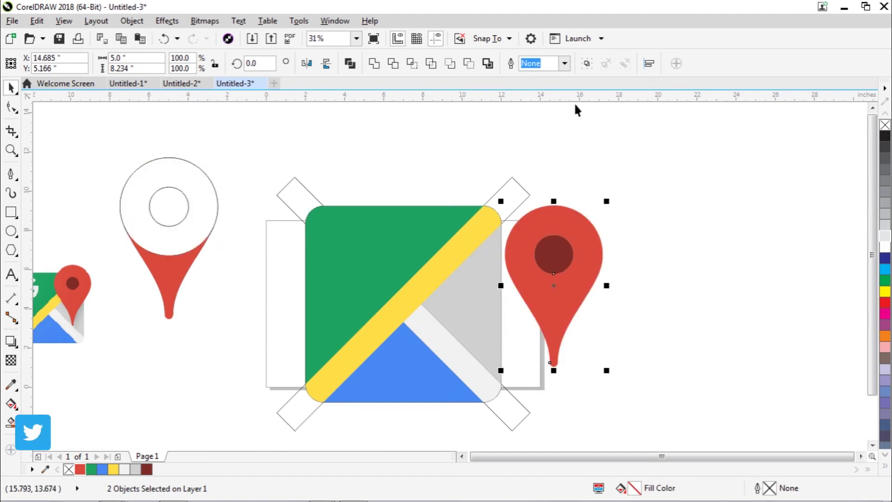
left_click(587, 64)
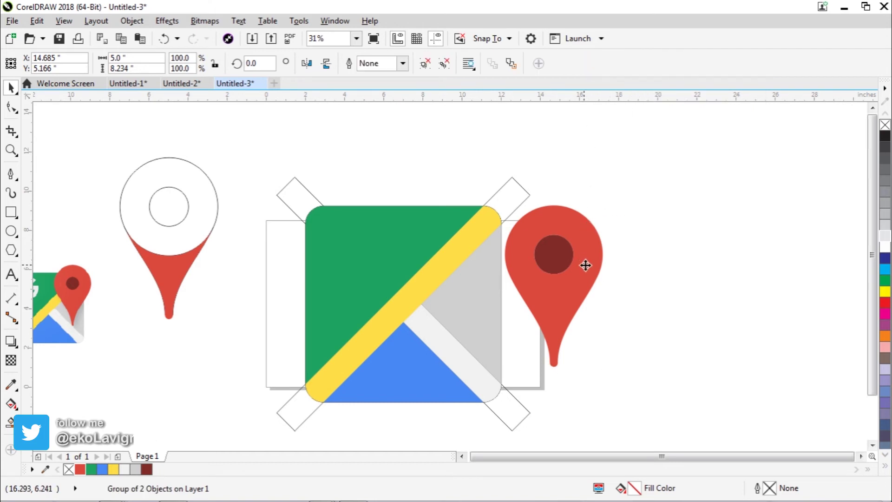
Place the grouped pin over the upper-right part of the map square, with its tip on the grey area
left_click_drag(585, 265, 500, 247)
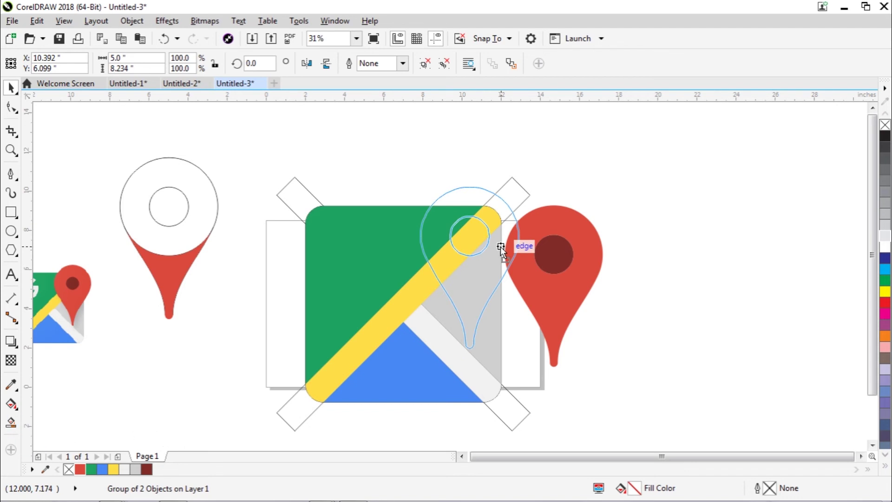
left_click_drag(501, 248, 501, 249)
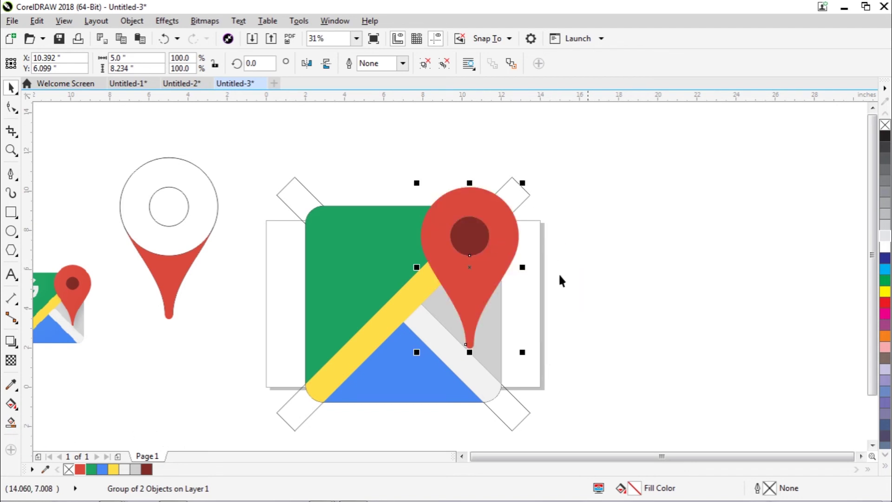
left_click(580, 265)
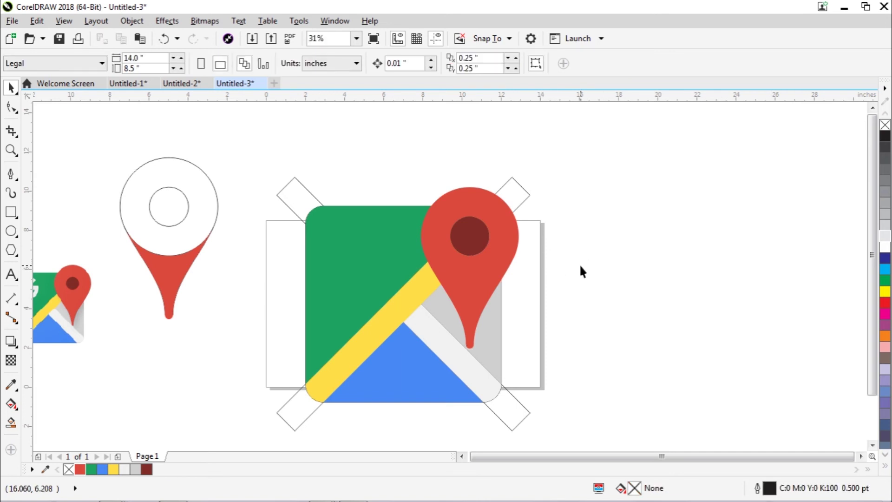
Delete the leftover outlines of the crossed strips and the square around the coloured map
left_click_drag(524, 203, 592, 205)
key("Delete")
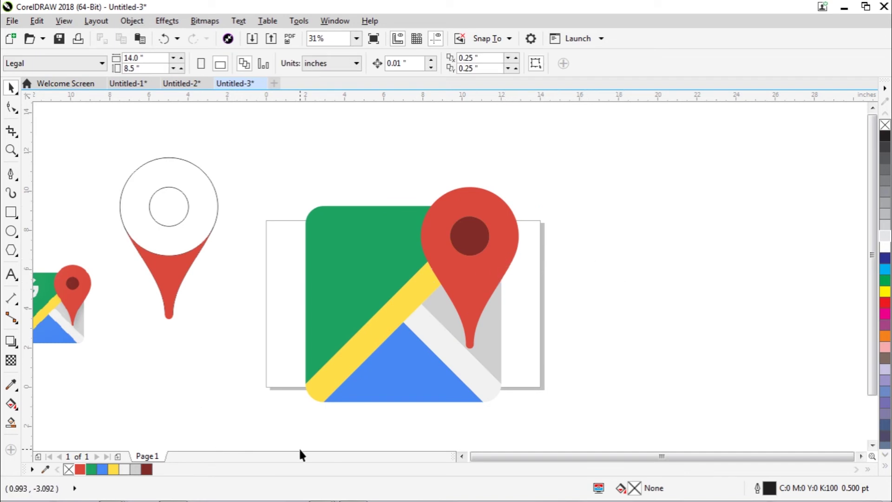
Move the reference logo image to the right of the page and delete the leftover original pin shapes
left_click_drag(90, 325, 658, 306)
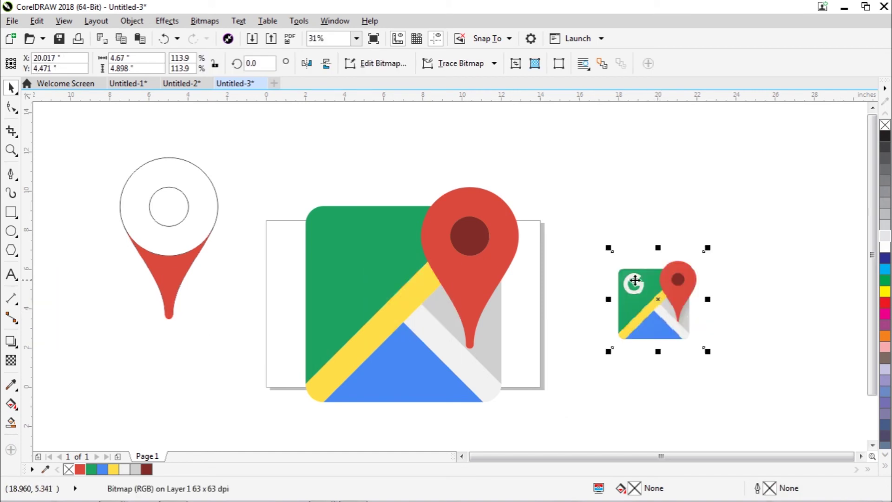
left_click(619, 206)
left_click_drag(88, 133, 235, 327)
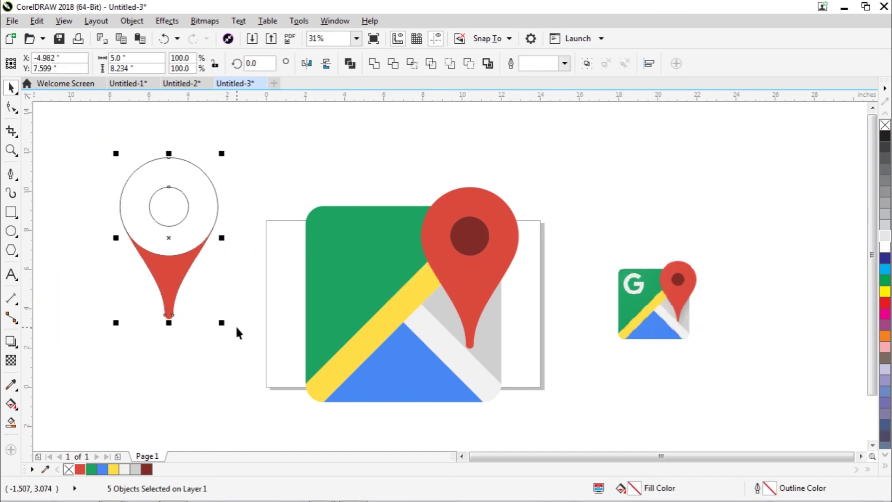
key("Delete")
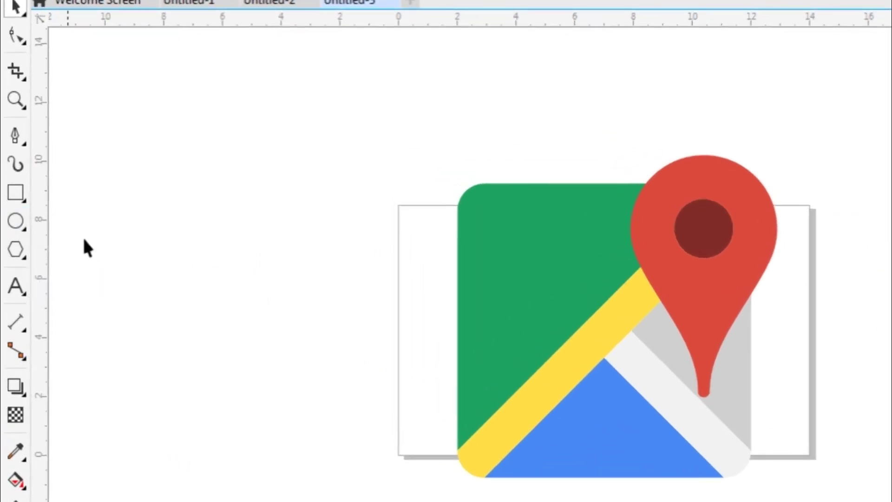
Draw an ellipse to the left of the page and set its width and height to 3 inches
left_click(16, 222)
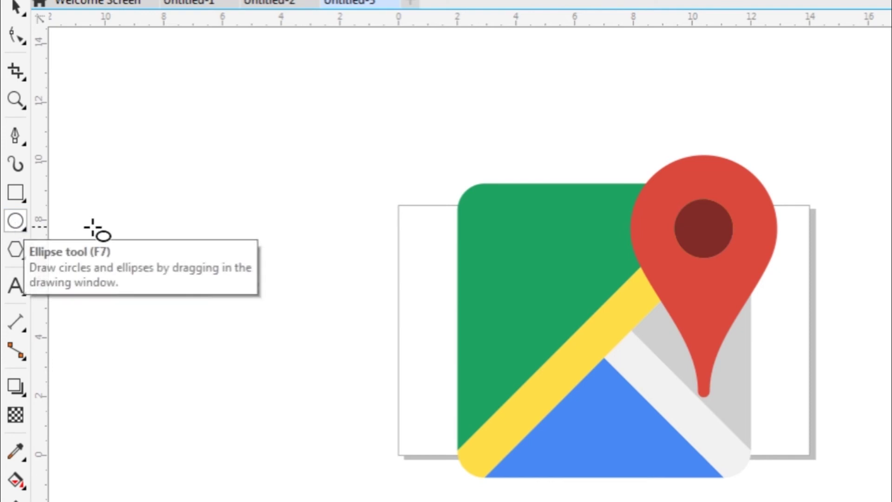
left_click_drag(159, 202, 268, 320)
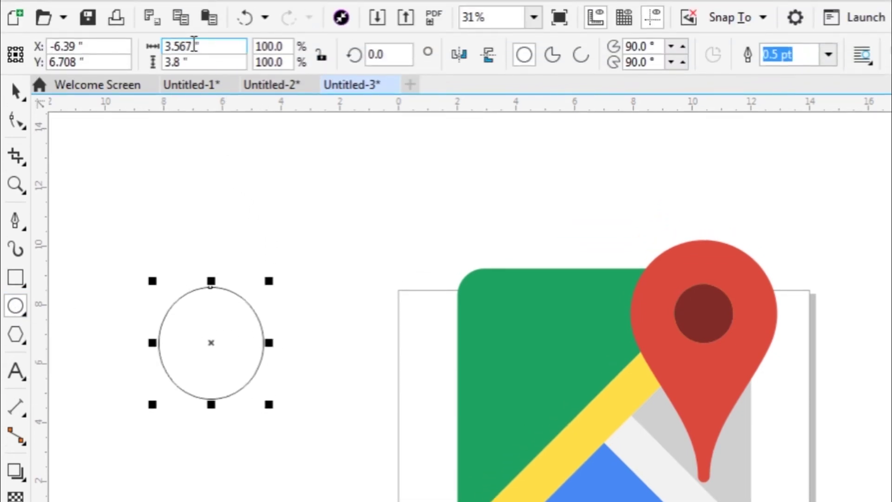
left_click_drag(199, 45, 154, 59)
type("3")
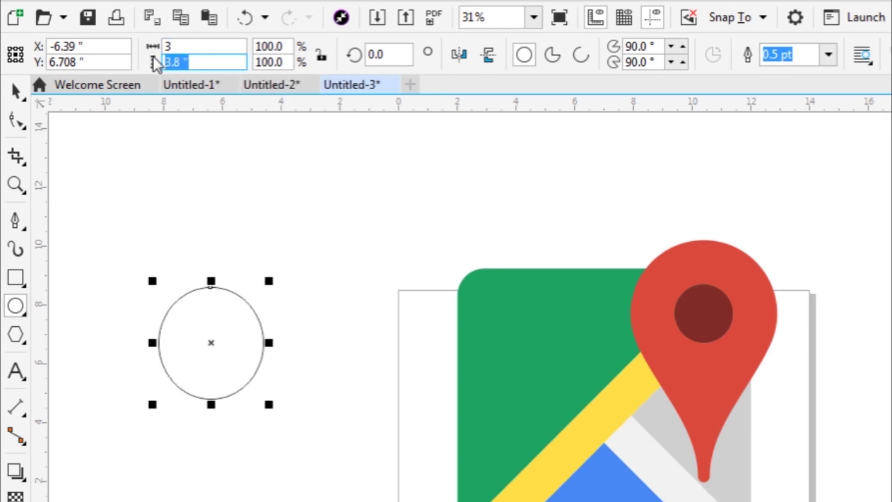
type("3")
key("Return")
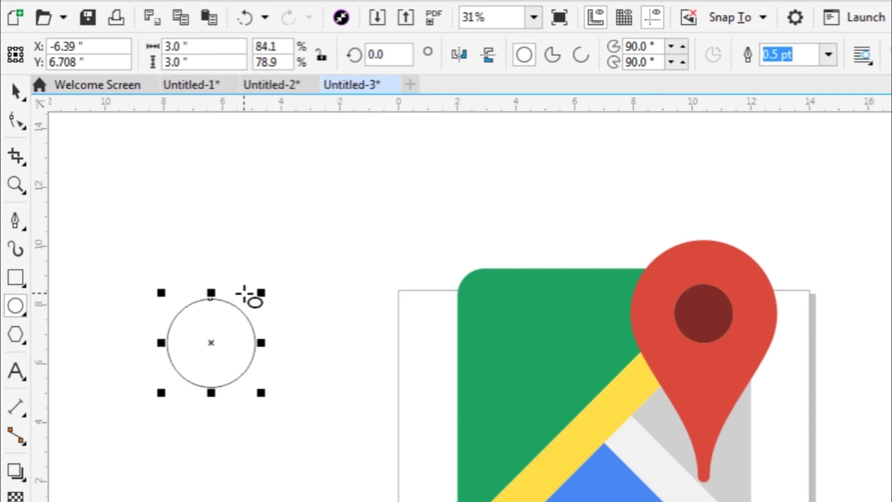
Draw a second ellipse above the 3-inch circle and set its width and height to 2 inches
left_click(20, 310)
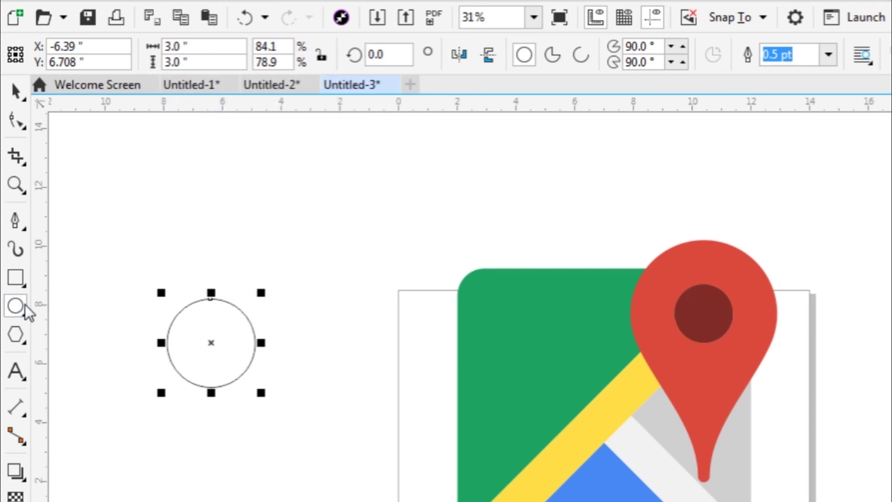
left_click_drag(112, 213, 155, 249)
left_click_drag(200, 47, 163, 63)
type("2")
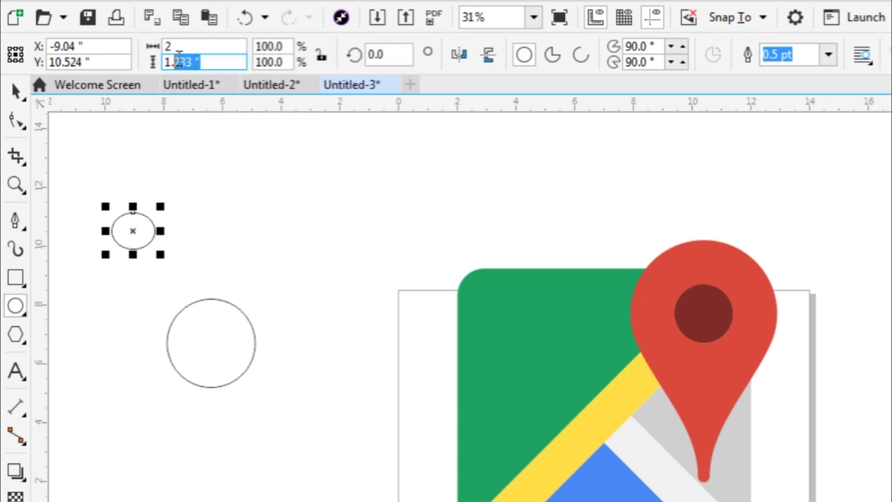
type("2")
key("Return")
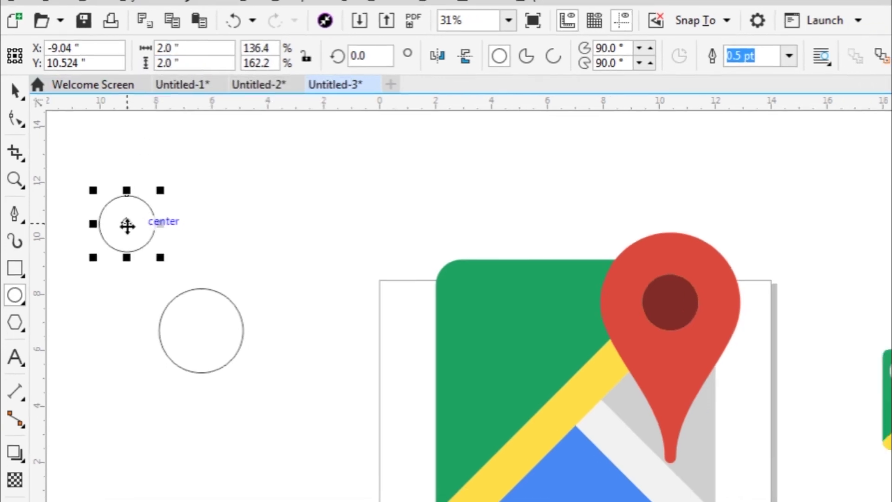
Centre the 2-inch circle inside the 3-inch circle and group the two circles
left_click_drag(127, 225, 201, 332)
left_click_drag(140, 255, 140, 253)
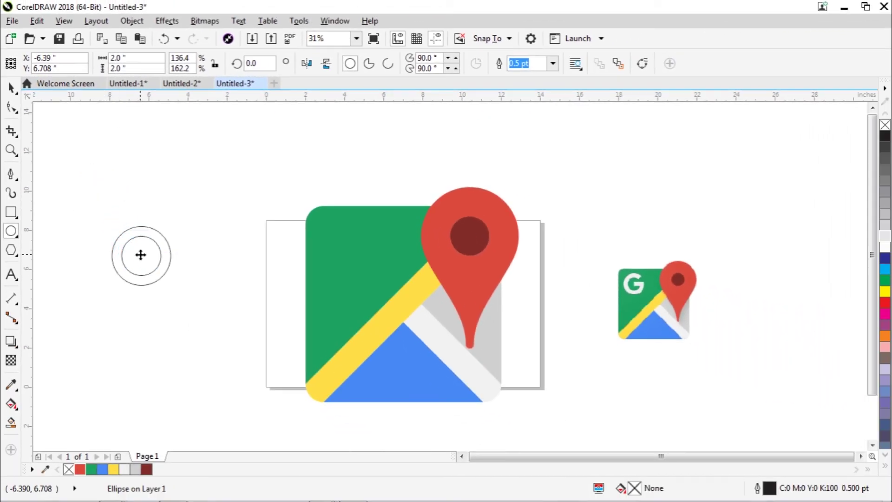
left_click(12, 91)
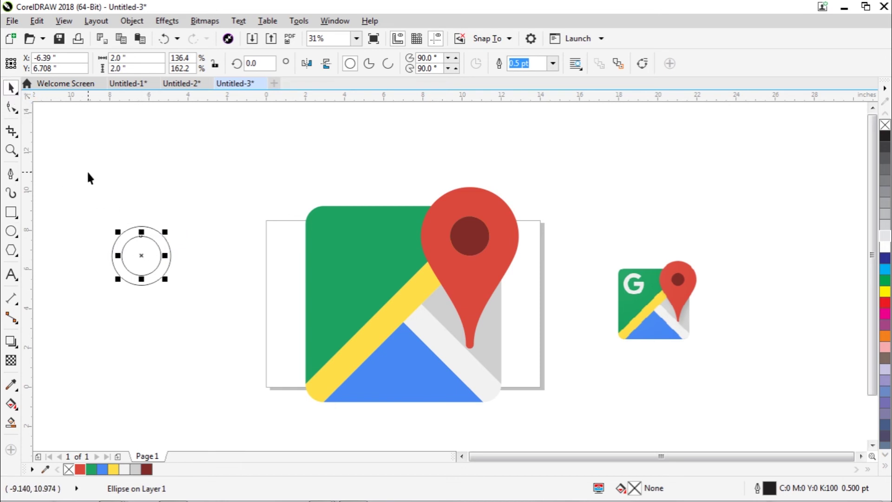
left_click(87, 172)
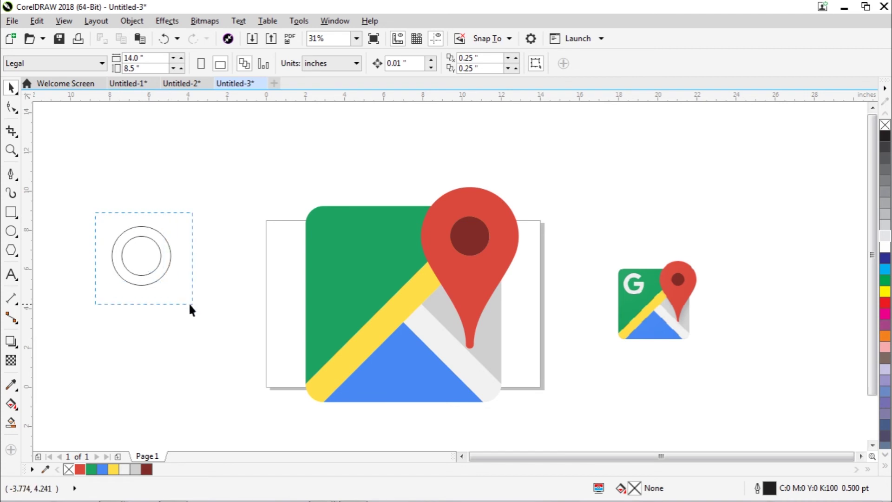
left_click_drag(191, 308, 191, 309)
right_click(166, 267)
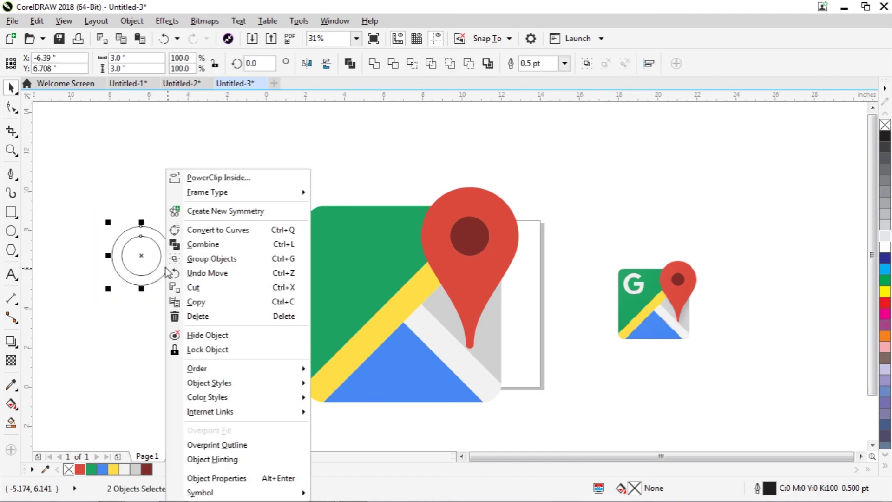
left_click(185, 258)
left_click(188, 223)
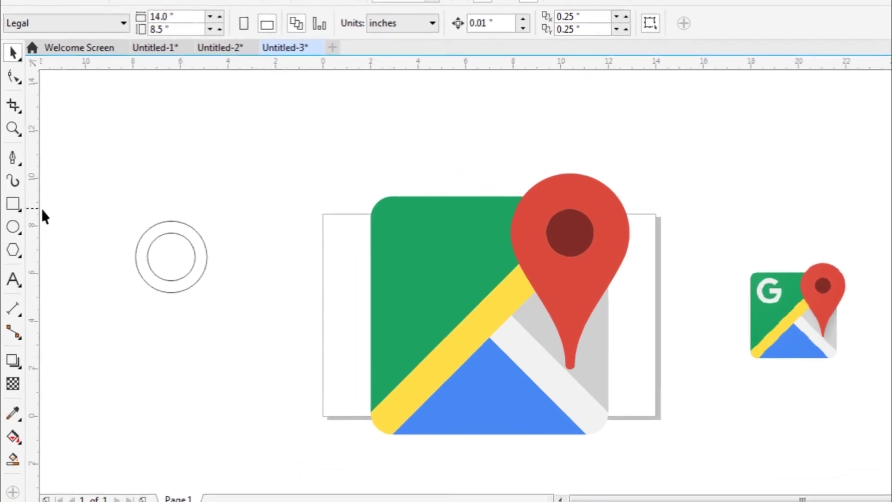
Draw a horizontal rectangle about 2.4 by 0.67 inches from near the circles' centre out past the ring's right side
left_click(11, 212)
left_click_drag(150, 223, 239, 258)
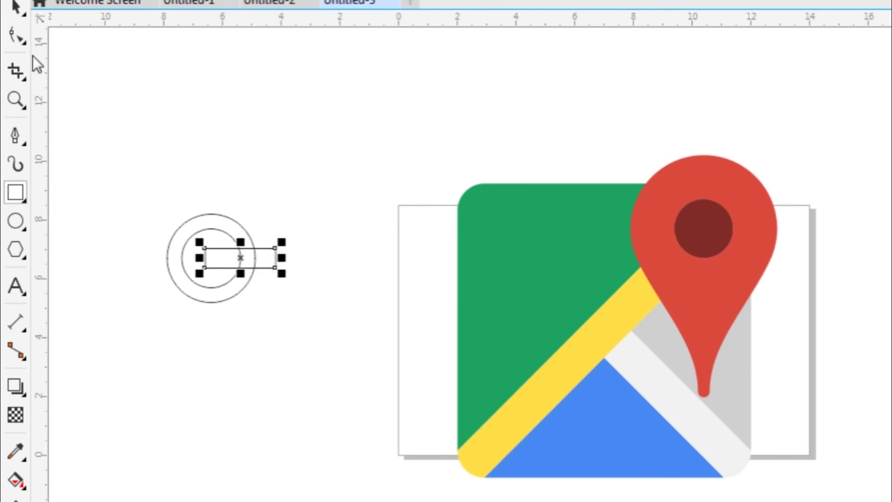
left_click(16, 7)
left_click(213, 230)
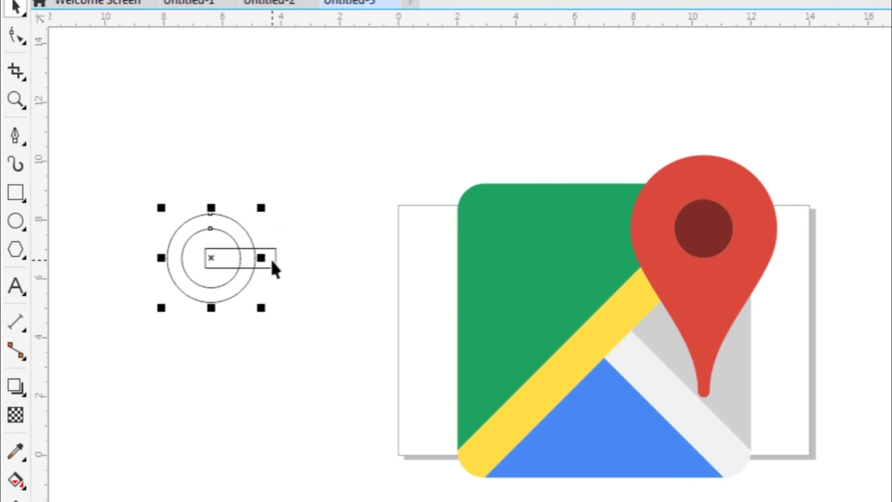
scroll(231, 264, "up", 2)
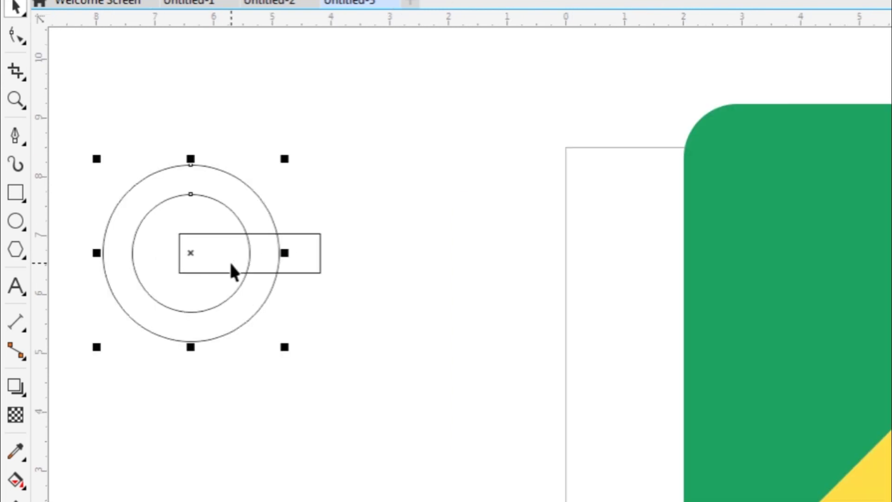
left_click(341, 263)
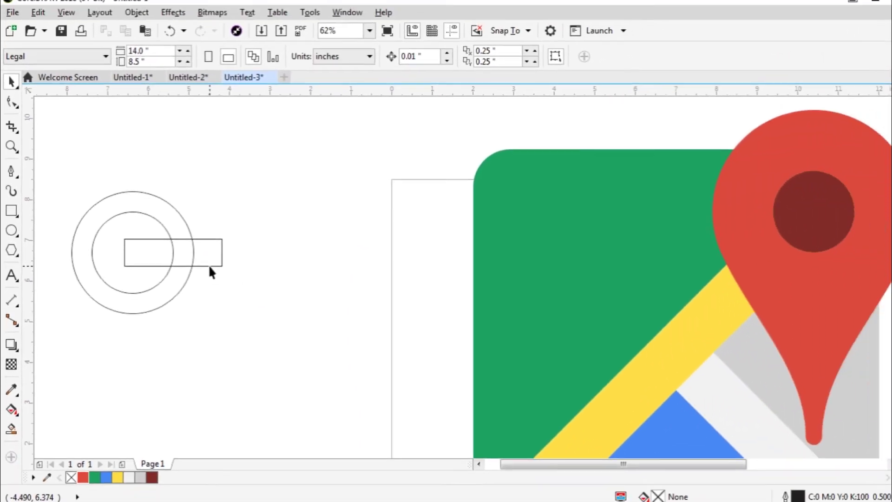
Shift the rectangle to the right and the circle group slightly left so the rectangle starts at the circles' centre
left_click(210, 265)
left_click(210, 266)
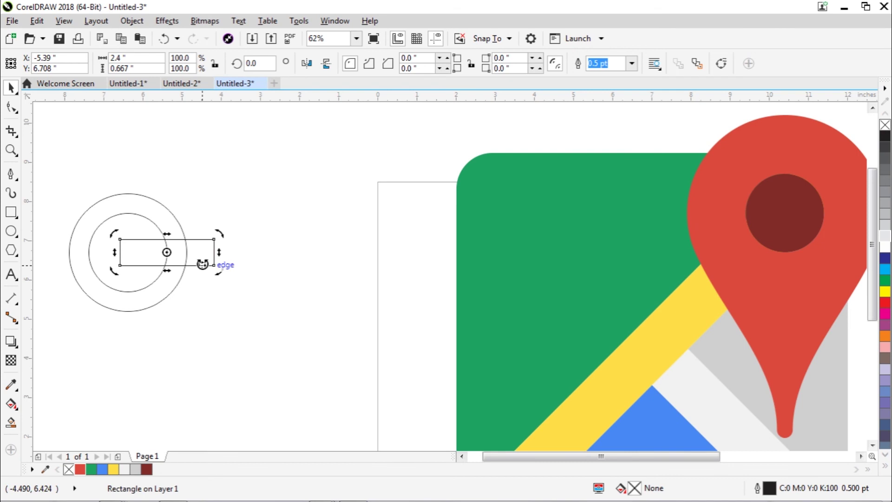
left_click(202, 264)
left_click_drag(202, 265, 209, 266)
left_click(136, 214)
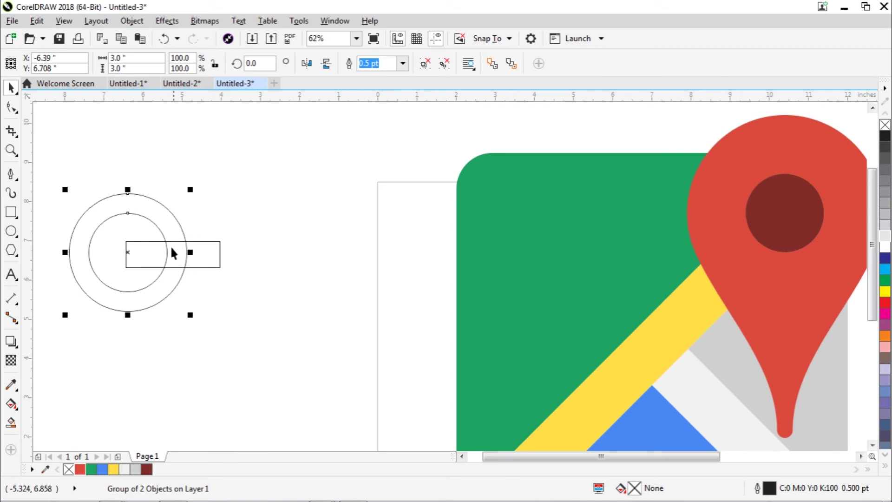
left_click_drag(188, 252, 186, 252)
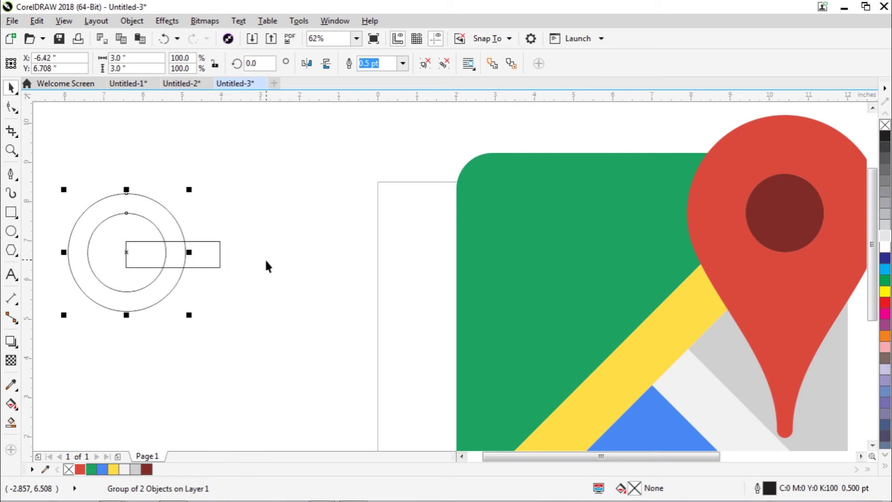
Add a vertical guideline at -6.44 inches on the rectangle's left edge and a horizontal one at 6.658 inches through its middle
left_click(212, 264)
left_click(207, 266)
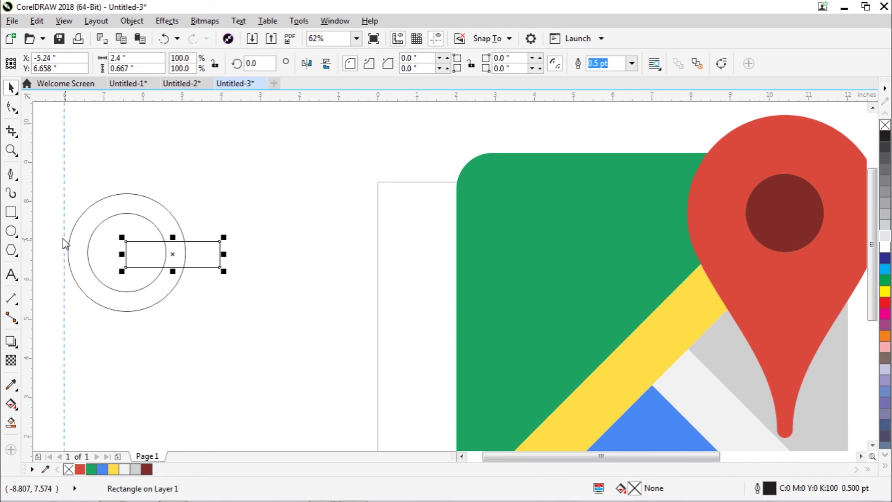
left_click_drag(63, 240, 126, 255)
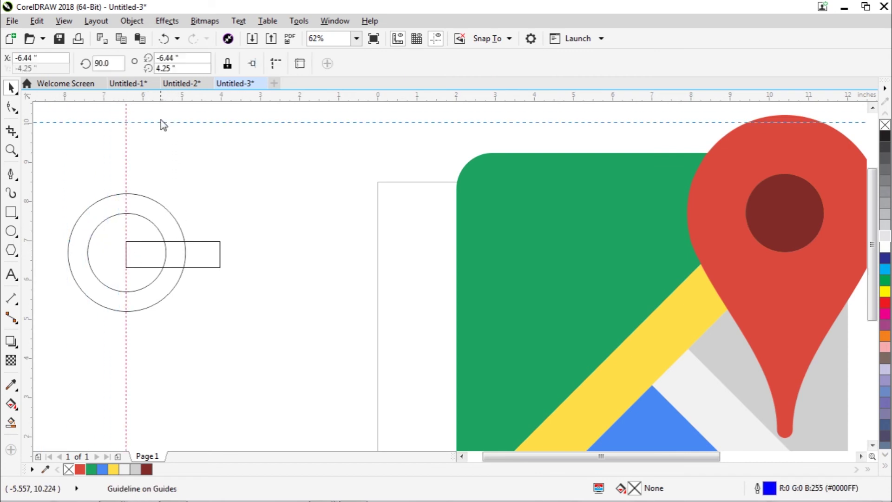
left_click_drag(161, 122, 141, 255)
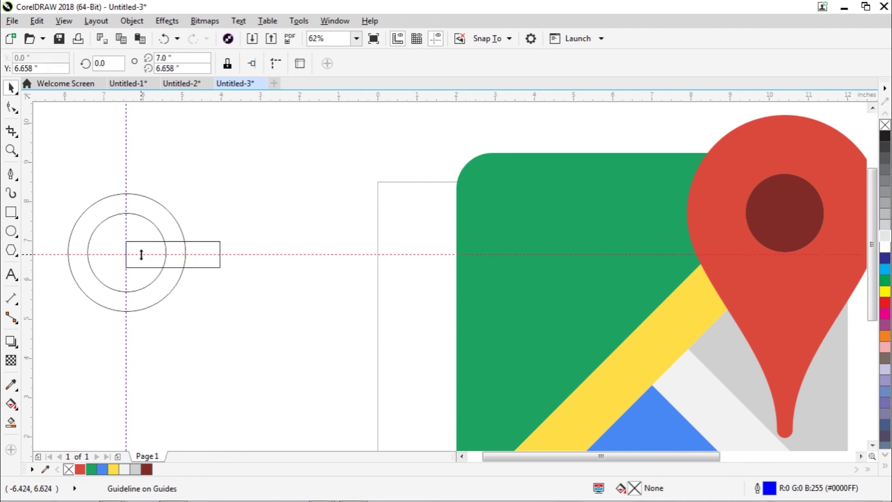
Set the rectangle's height to 0.5 inches, keeping its width at 2.4 inches
left_click(206, 268)
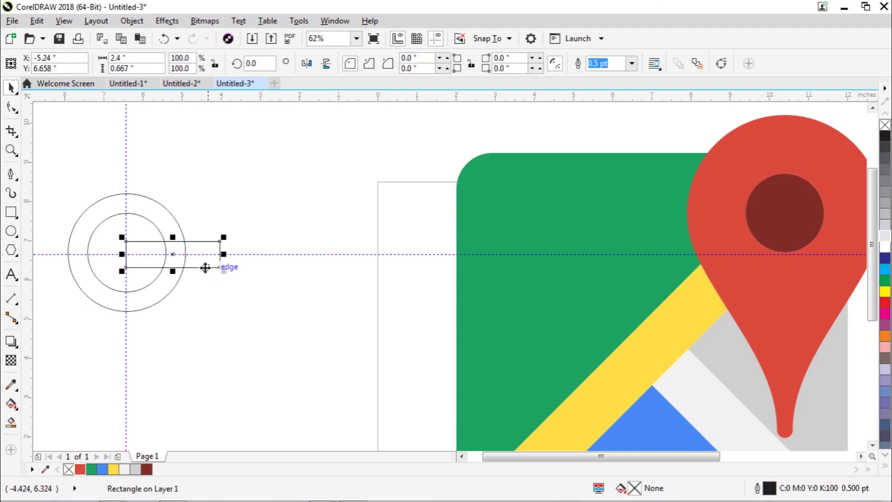
left_click_drag(130, 58, 114, 54)
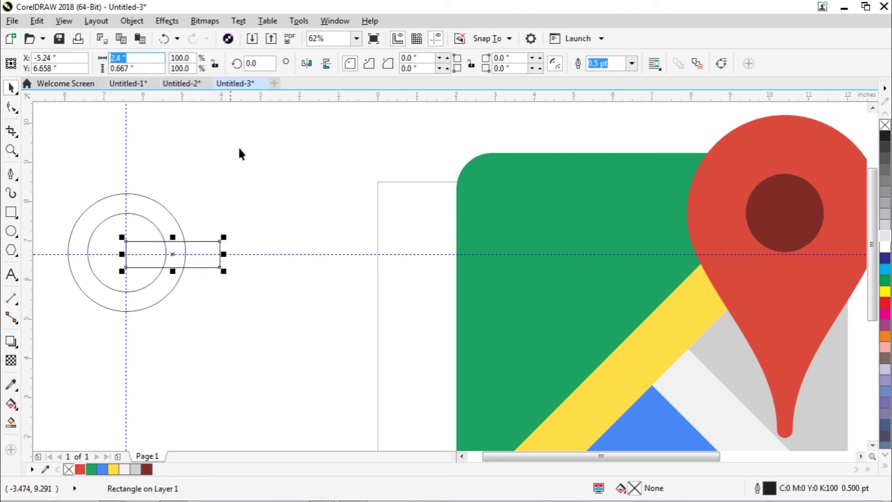
left_click(133, 68)
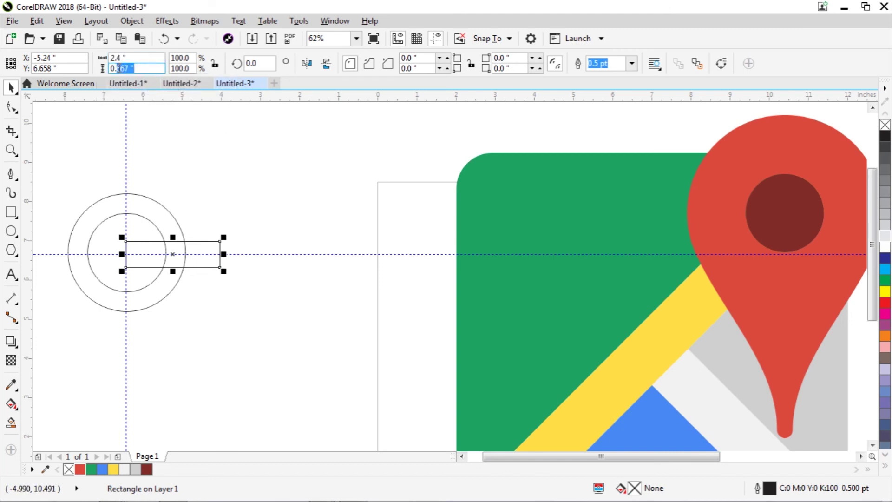
type("5")
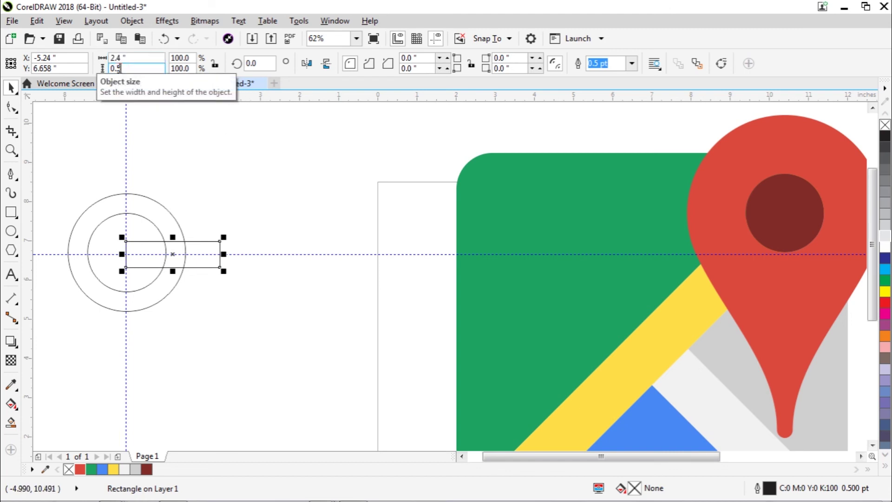
key("Return")
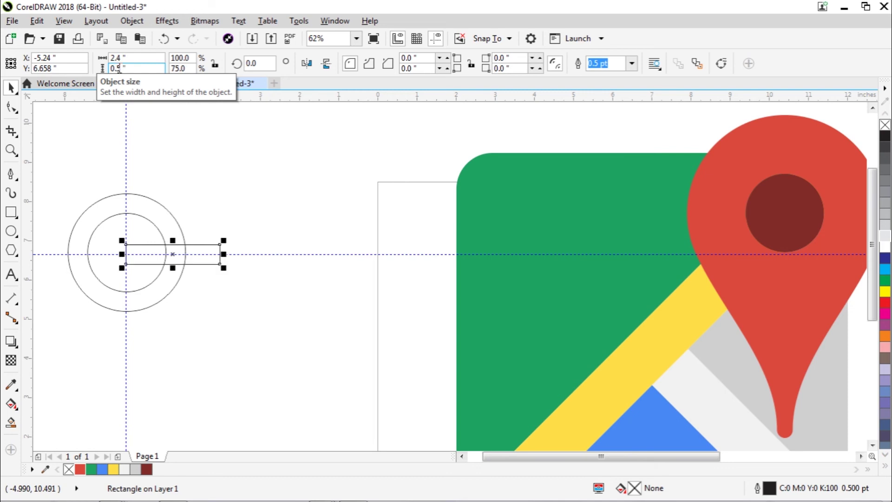
left_click(121, 56)
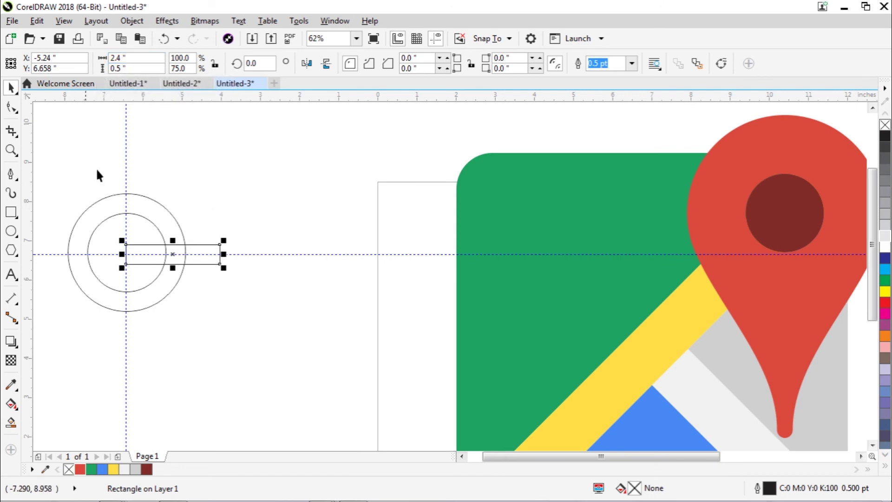
left_click(62, 132)
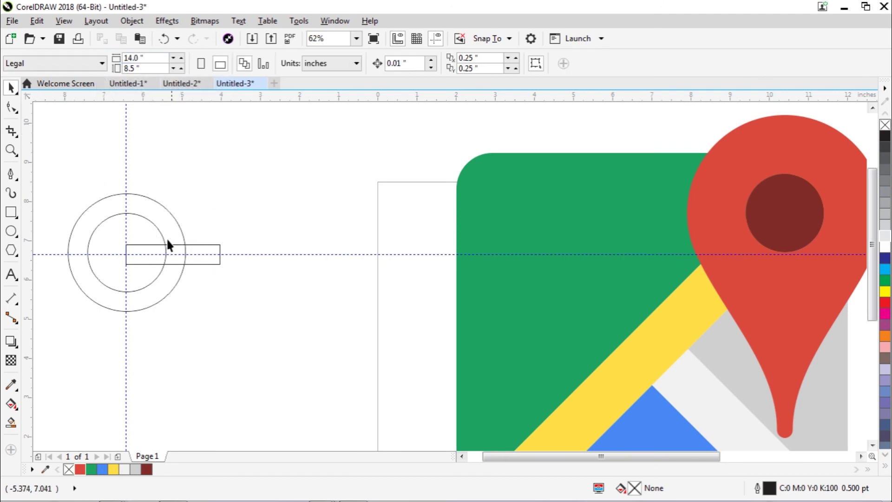
Group the circles and the horizontal rectangle together
left_click_drag(249, 319, 176, 169)
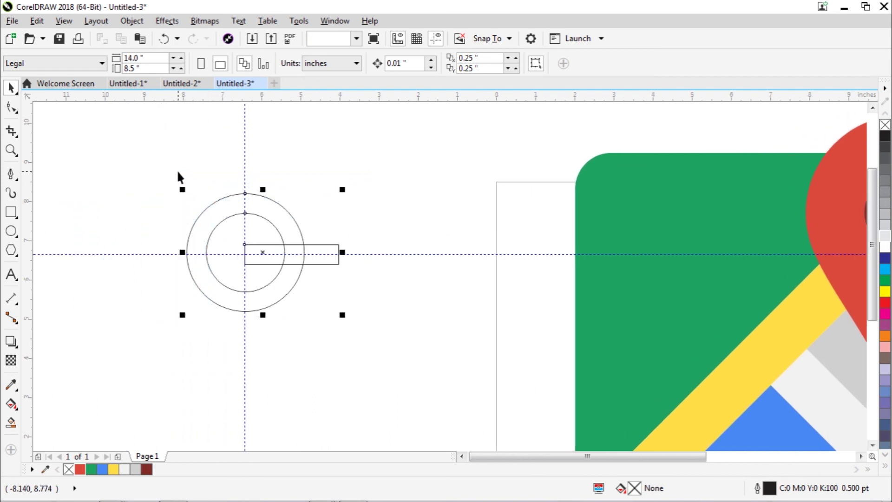
right_click(274, 222)
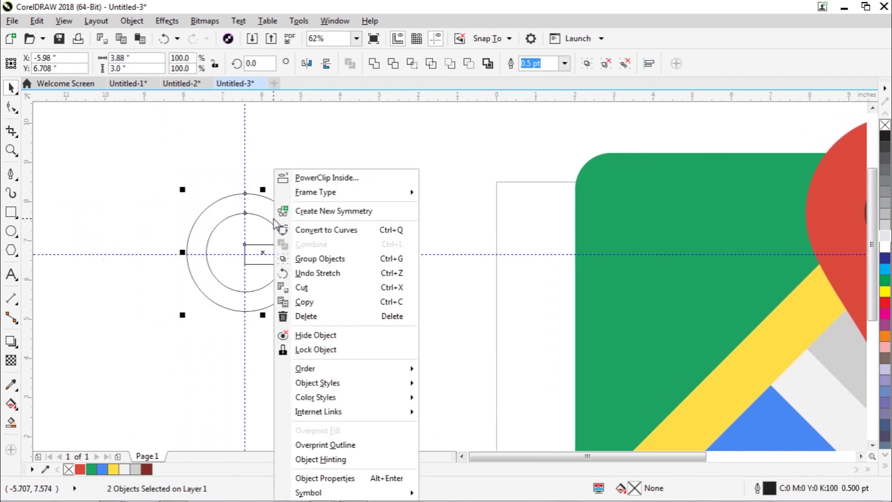
left_click(308, 259)
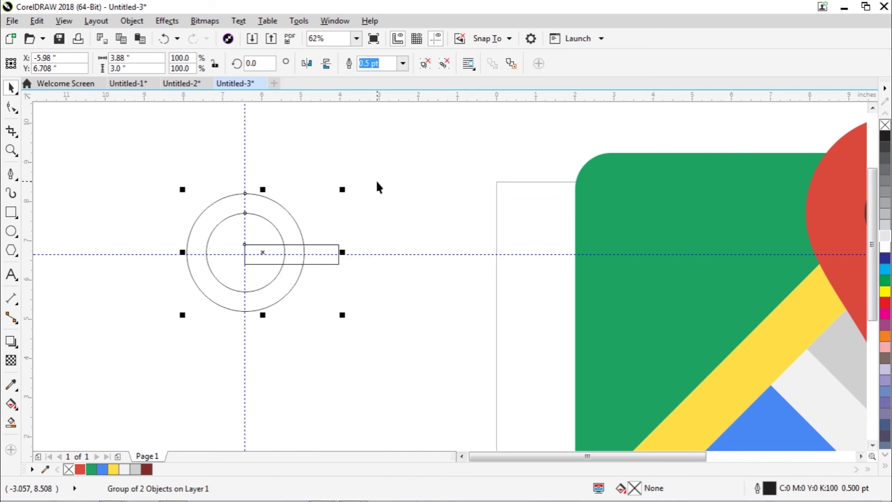
left_click(352, 203)
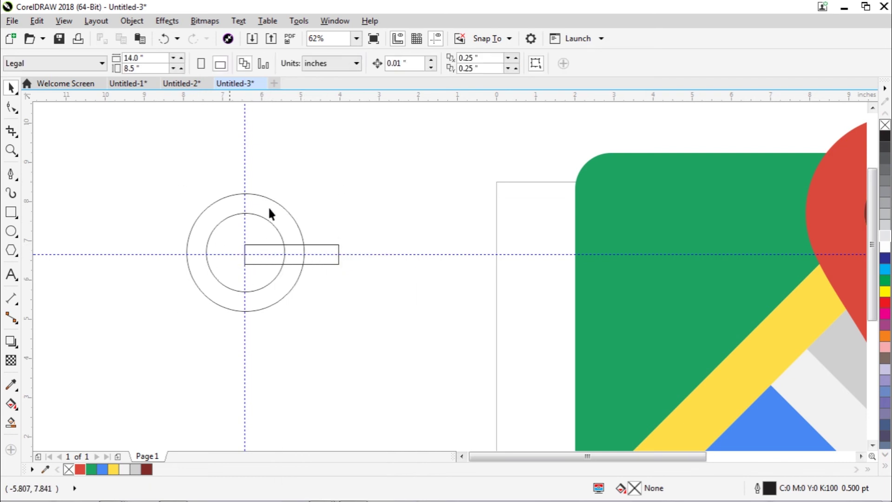
Draw a diagonal pen line about 1.7 by 1.23 inches from the rectangle's upper-left corner up and right past the outer circle
left_click(11, 173)
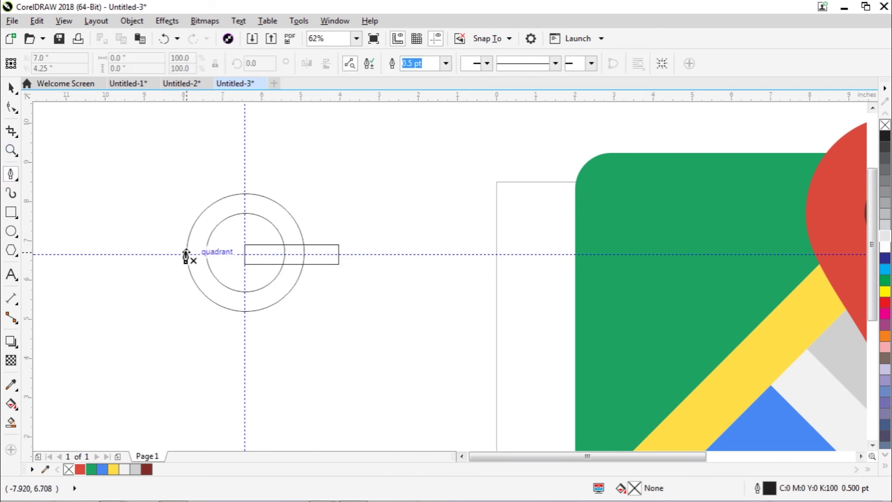
left_click(245, 244)
double_click(311, 197)
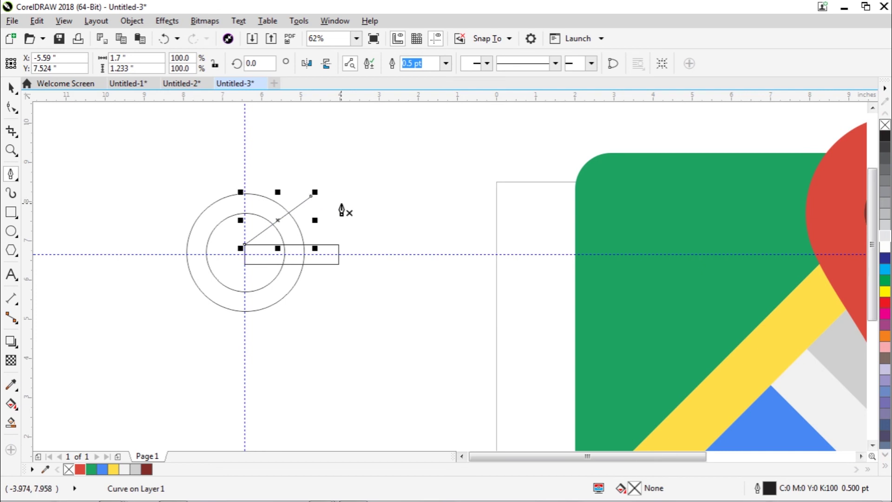
Group the selectable outlines enclosed by a marquee around the circles, rectangle and diagonal line
left_click(12, 87)
left_click_drag(163, 181, 361, 331)
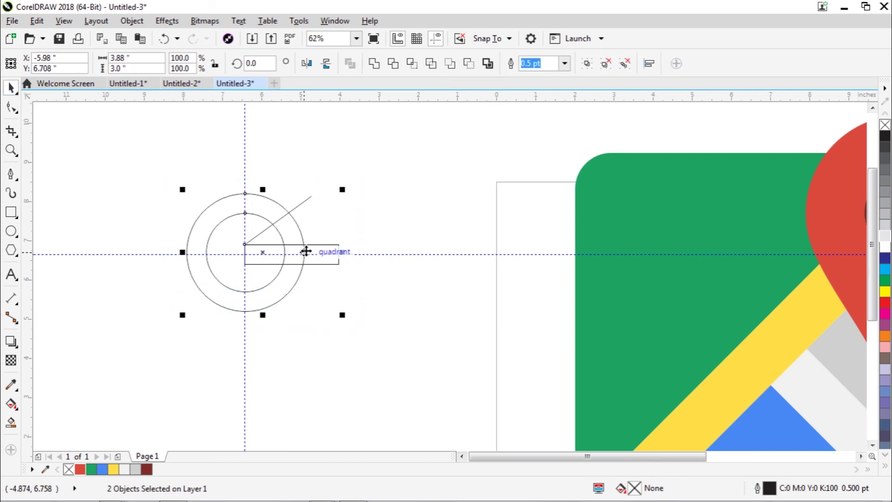
right_click(306, 253)
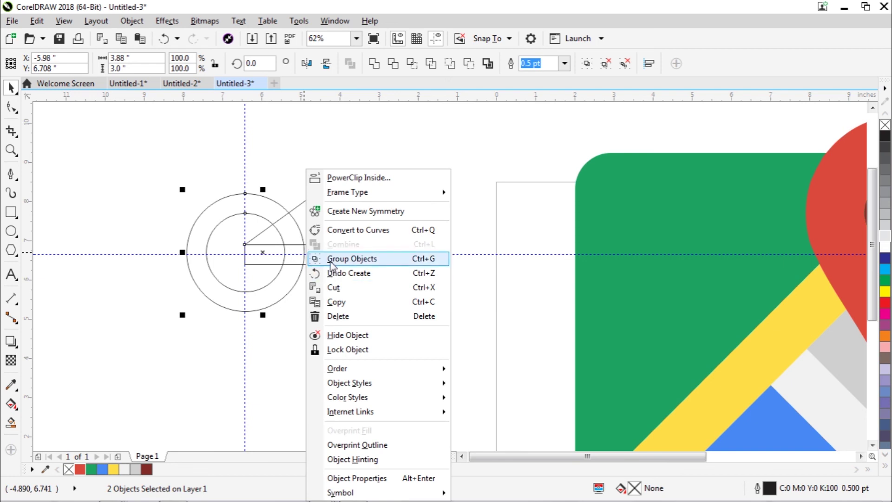
left_click(334, 259)
left_click(378, 201)
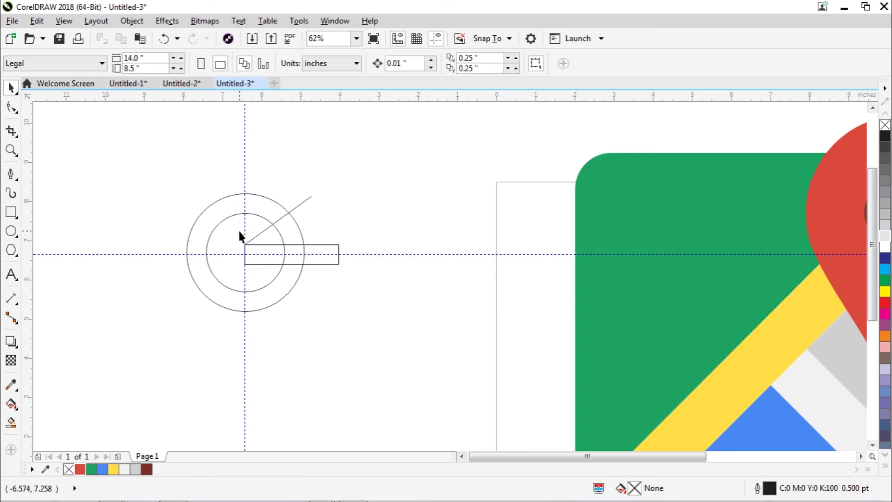
Create the C-shaped ring section between the diagonal line and the rectangle with Smart Fill and colour it light grey (#F1F1F1)
left_click(11, 423)
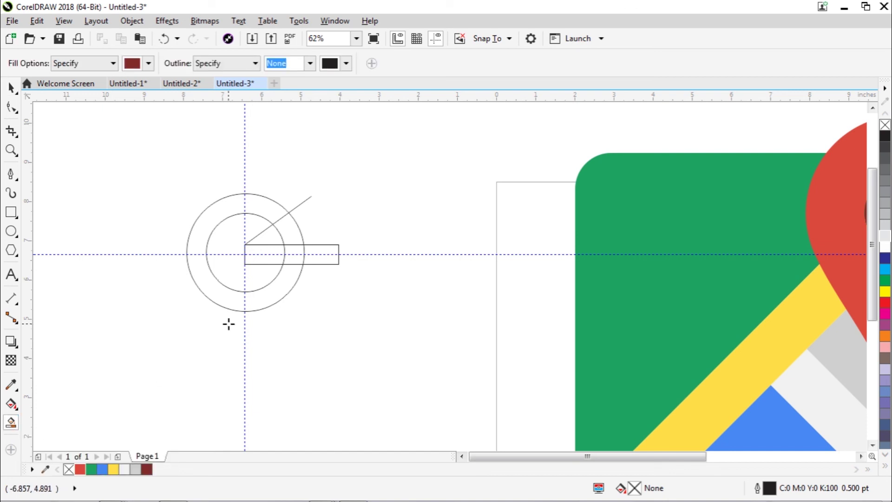
left_click(213, 286)
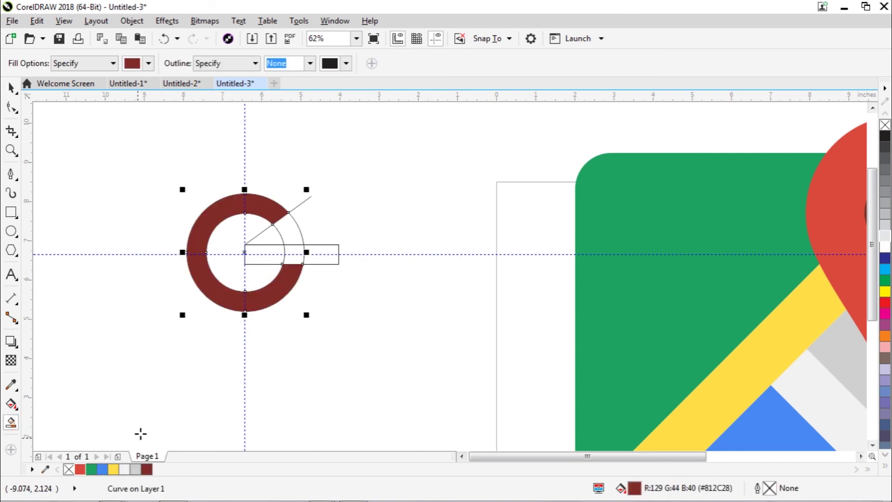
left_click(126, 470)
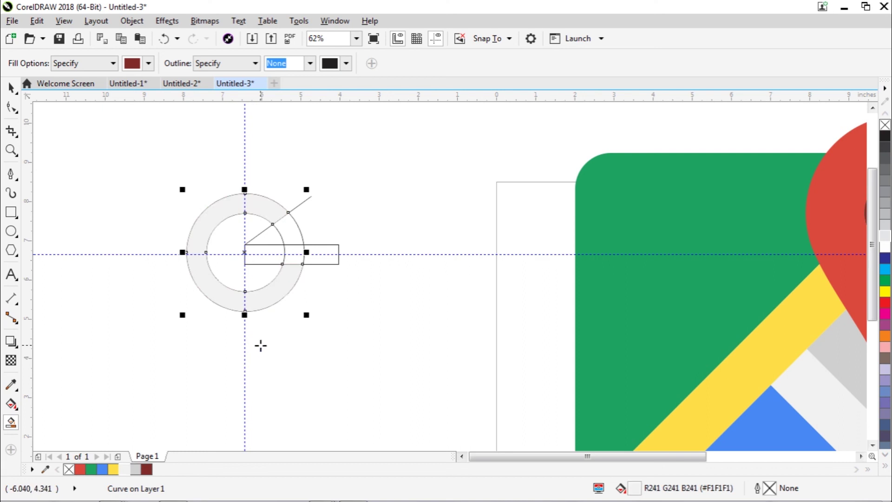
Smart Fill the rectangle's section inside the inner circle and its section across the ring, colouring both light grey (#F1F1F1)
left_click(274, 255)
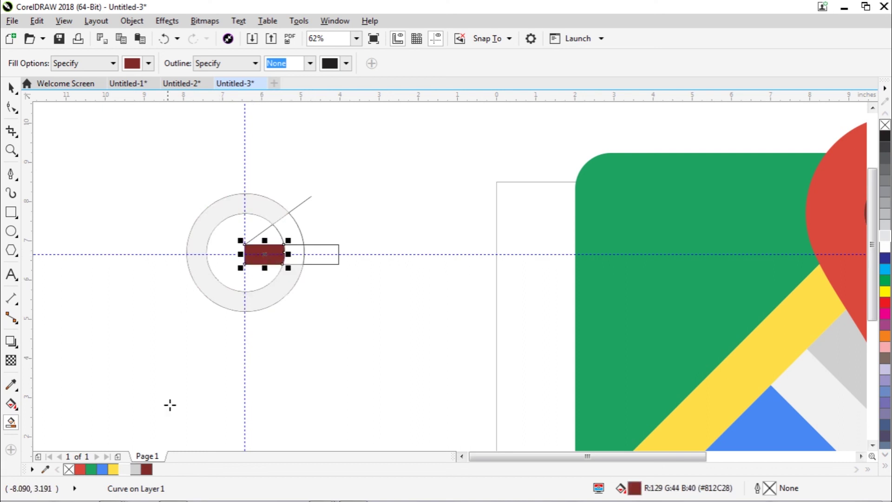
left_click(126, 470)
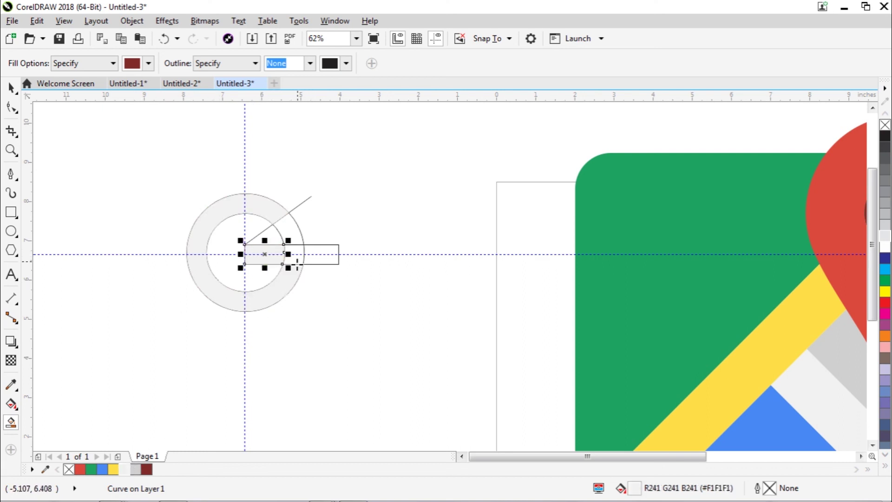
left_click(296, 256)
left_click(134, 469)
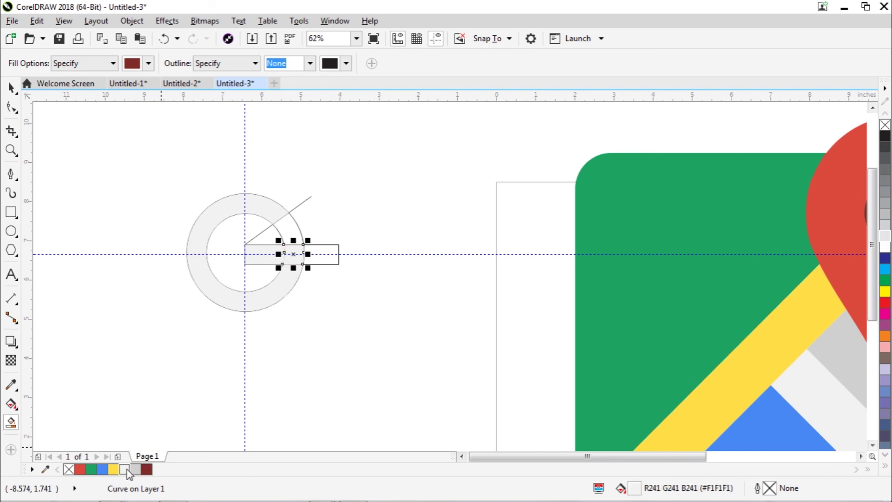
left_click(11, 86)
left_click(334, 148)
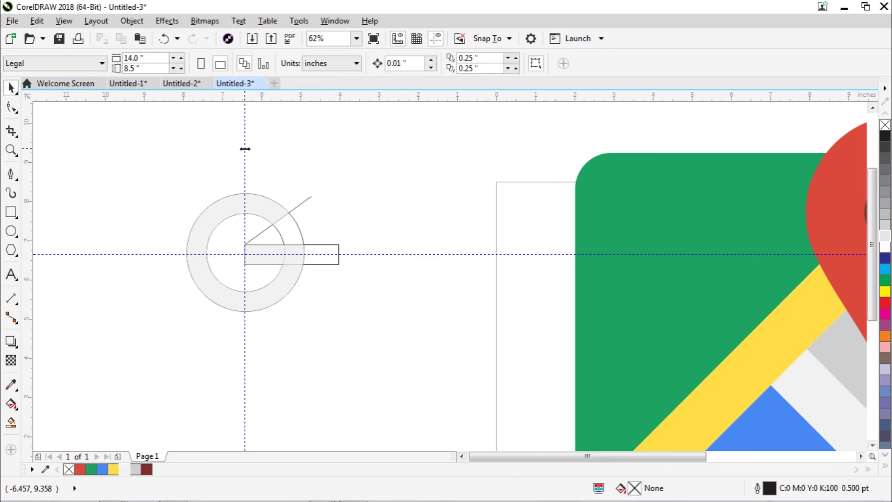
Delete the vertical and horizontal guidelines
left_click_drag(245, 149, 229, 152)
key("Delete")
left_click_drag(144, 254, 139, 236)
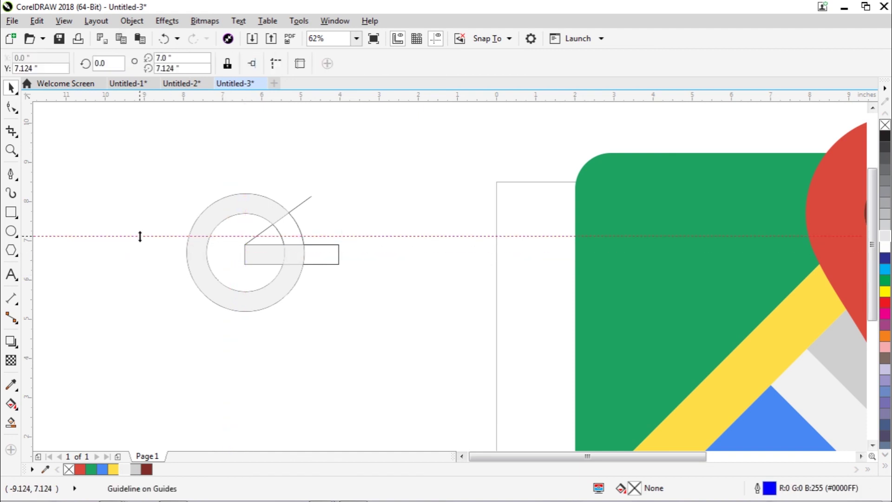
key("Delete")
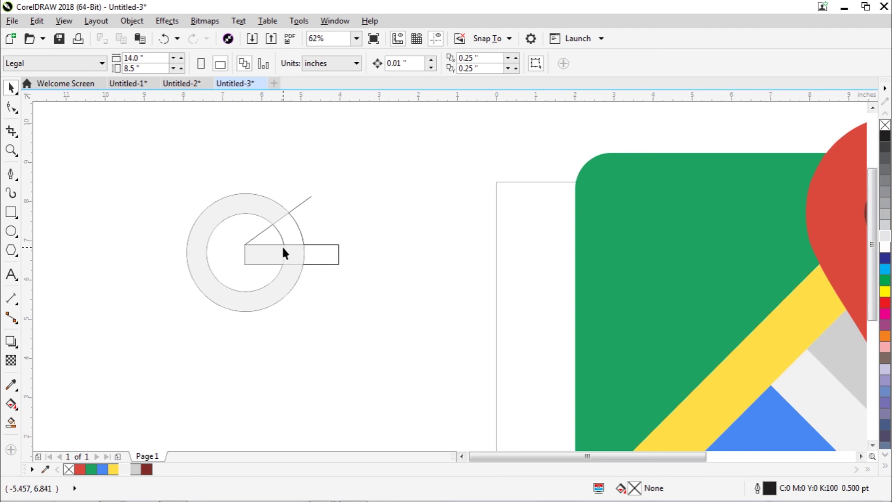
Weld the ring section, the bar piece crossing the ring and the inner bar piece into a single G shape
scroll(283, 249, "down", 1)
scroll(281, 245, "up", 2)
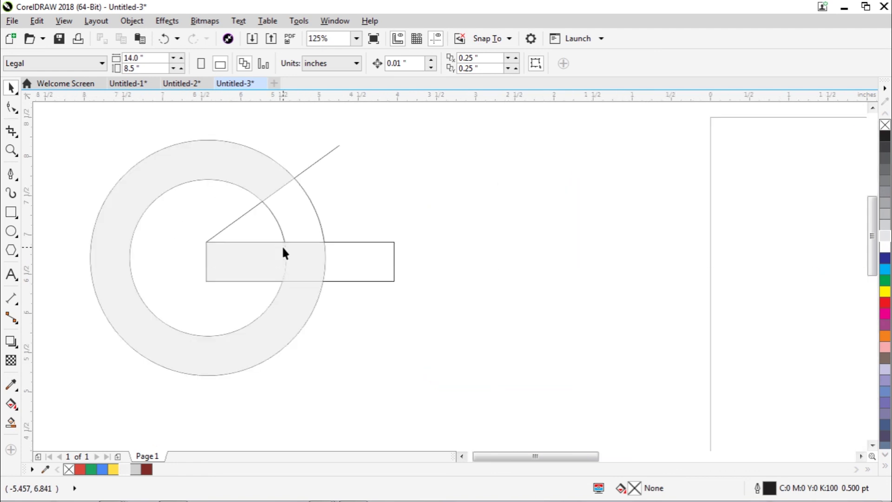
left_click(298, 260)
left_click(286, 305)
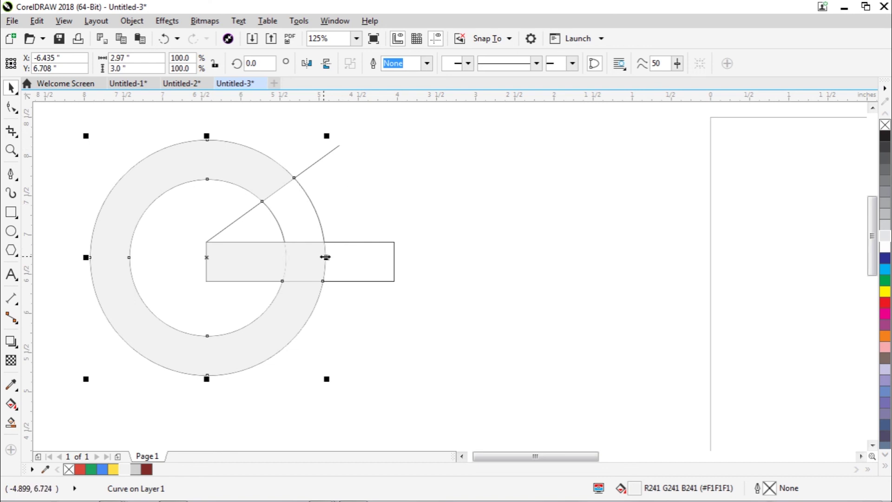
left_click(395, 206)
left_click(305, 263)
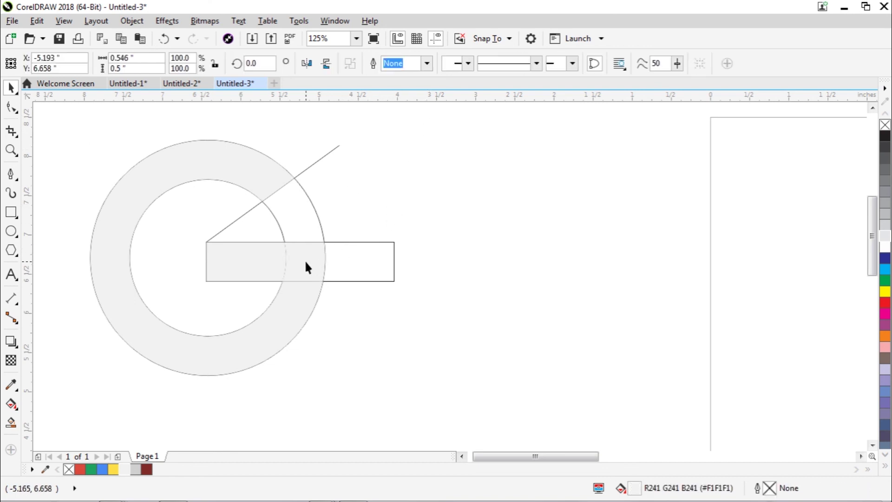
left_click_drag(306, 263, 331, 264)
key("ctrl+z")
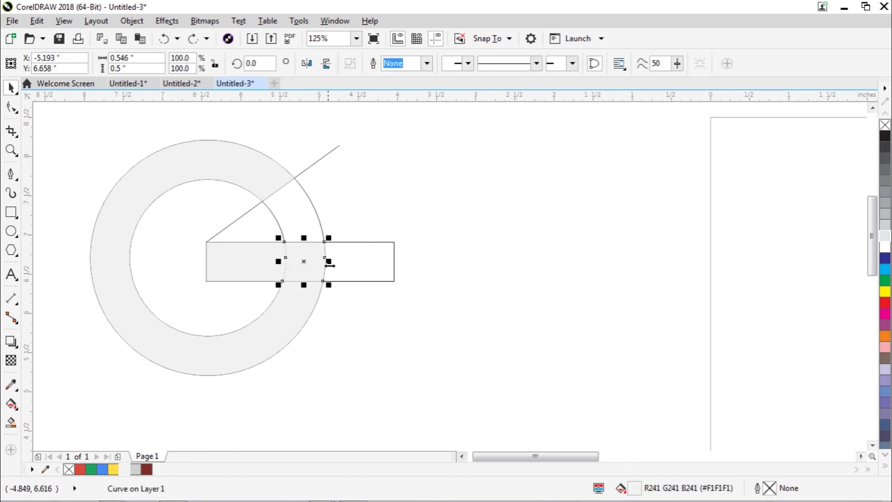
left_click(293, 311, "shift")
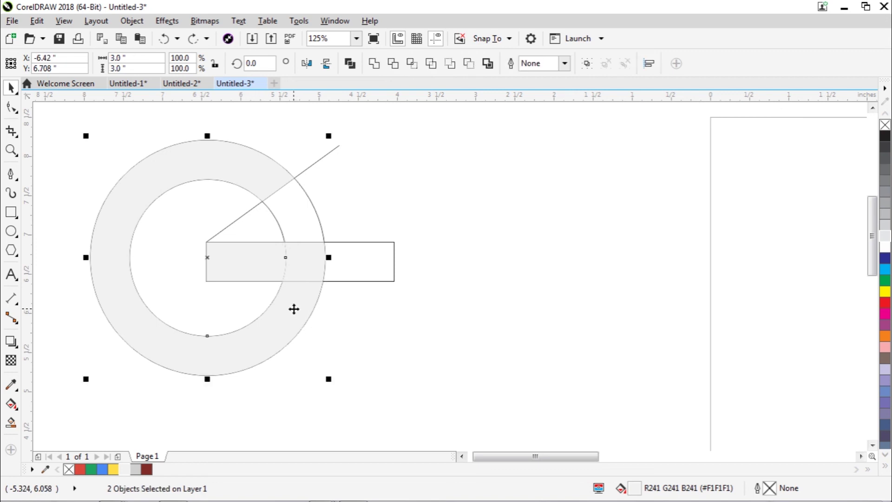
left_click(373, 64)
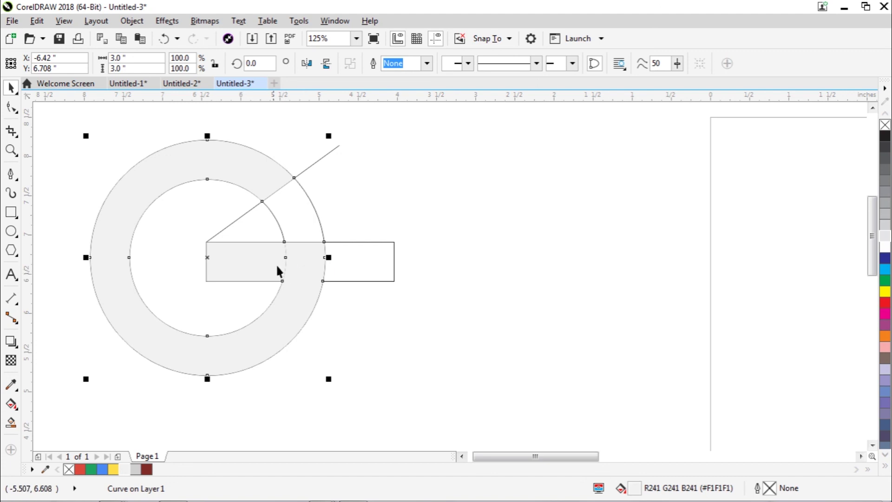
left_click(260, 259, "shift")
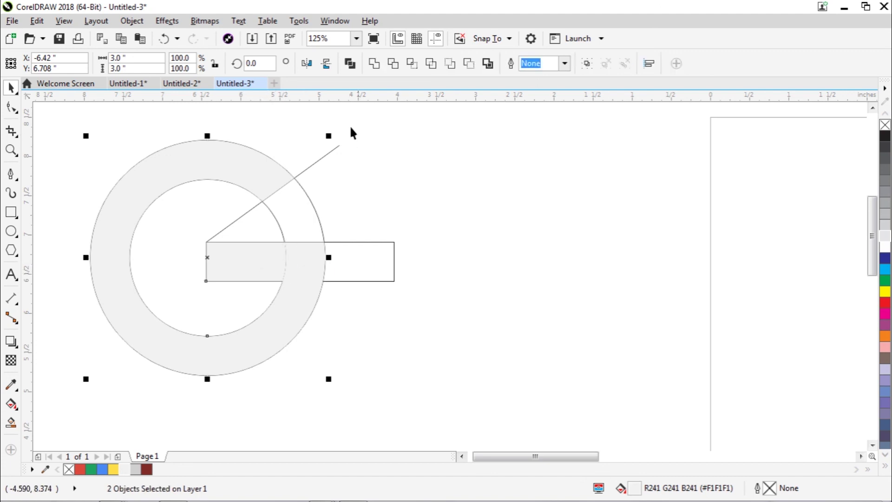
left_click(374, 63)
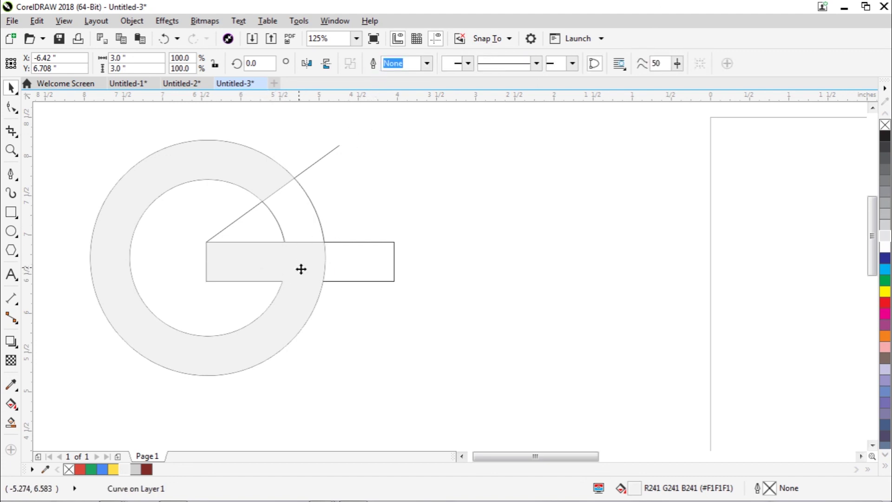
Move the light grey G off the construction outlines to the right, centred at about X -0.88, Y 6.53 inches
left_click_drag(301, 266, 725, 281)
scroll(726, 280, "down", 4)
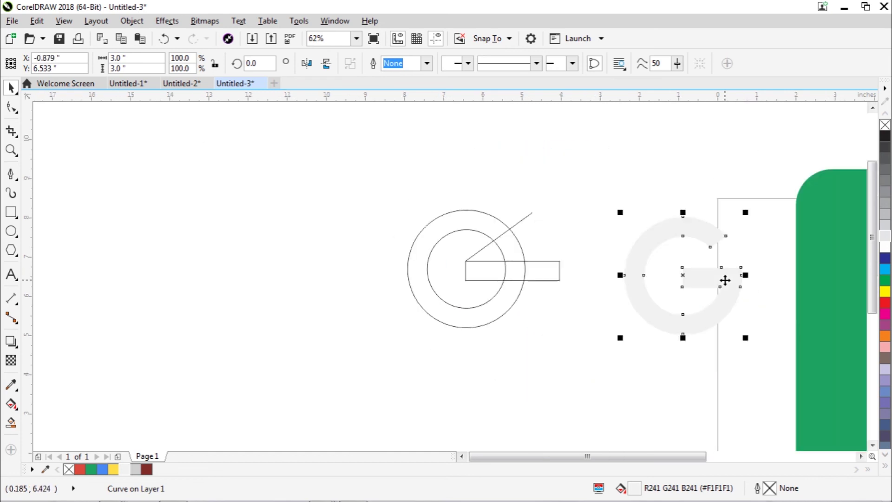
left_click(861, 457)
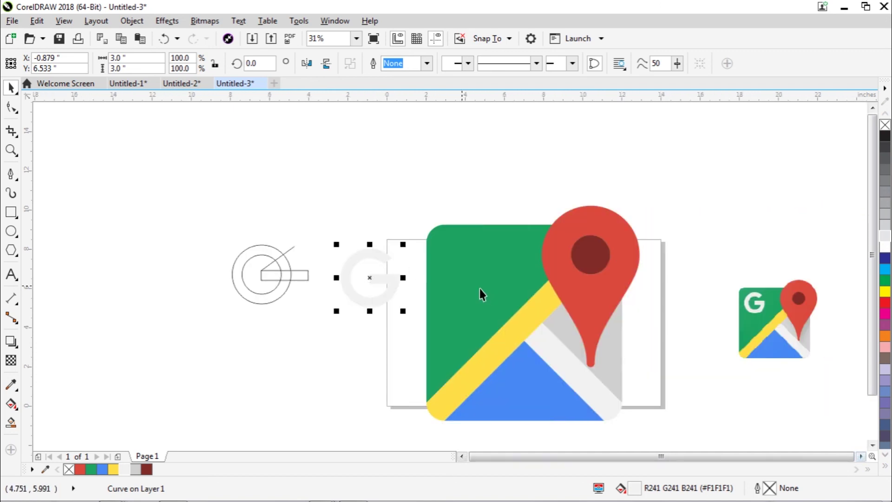
Place the light grey G in the upper-left corner of the green map area, centred at about X 3.99, Y 7.12 inches
left_click_drag(378, 281, 475, 270)
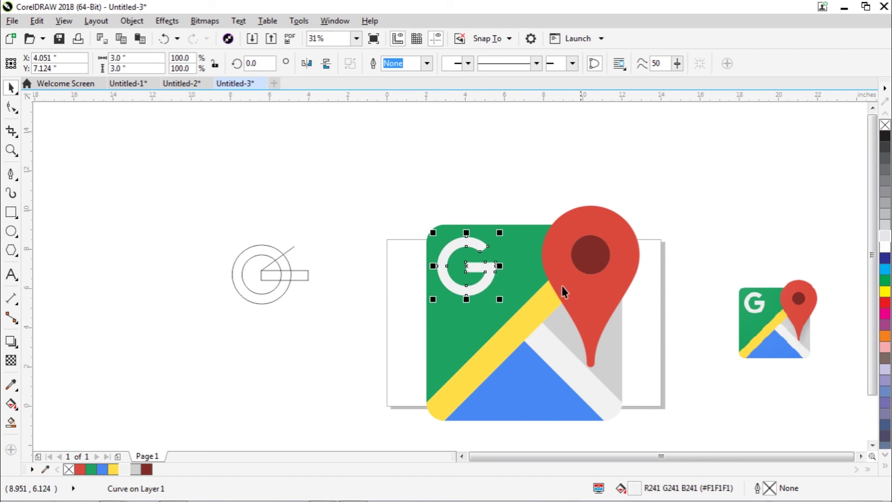
left_click(665, 141)
left_click(486, 267)
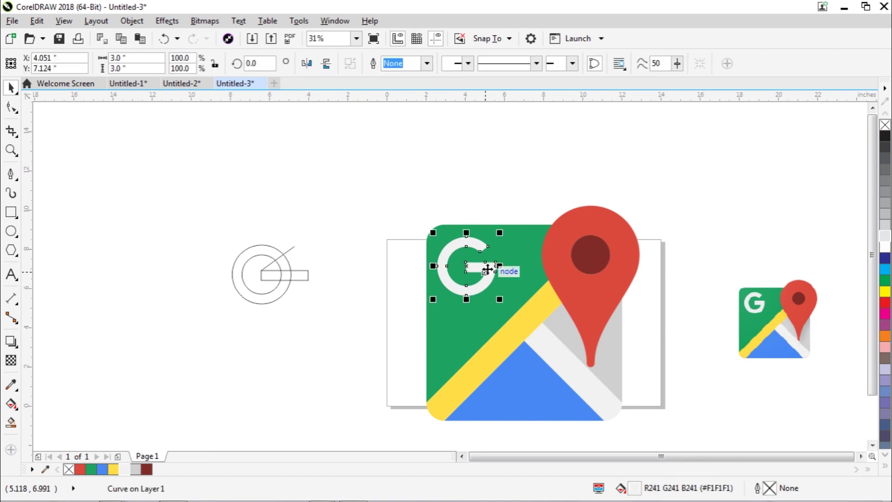
left_click_drag(487, 269, 486, 269)
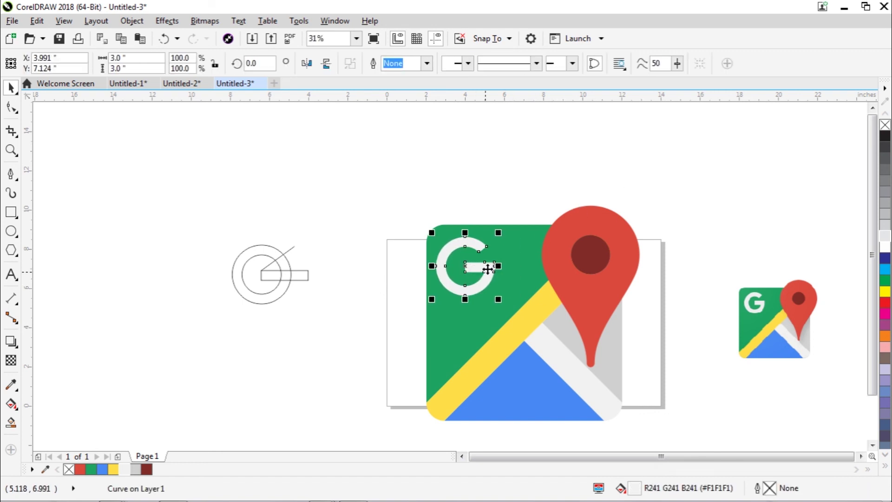
left_click(726, 187)
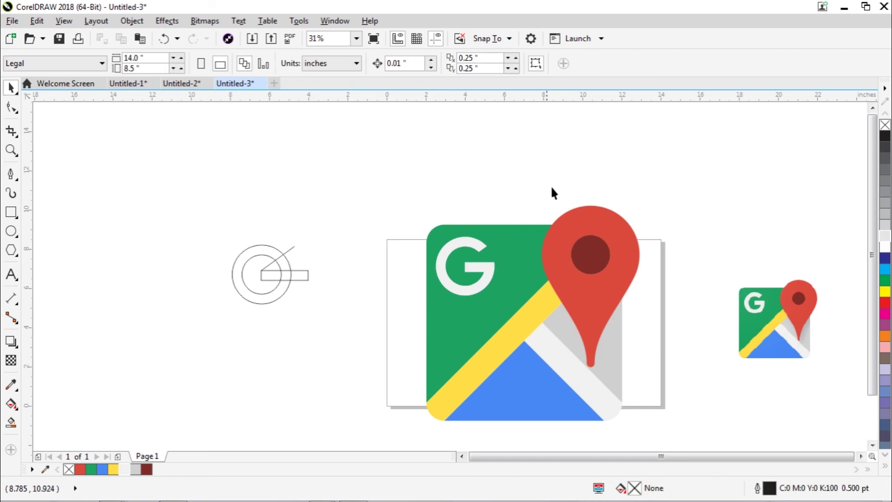
Delete the leftover construction outlines of the G: the two circles, the slanted line and the rectangle
left_click(862, 457)
scroll(873, 389, "down", 3)
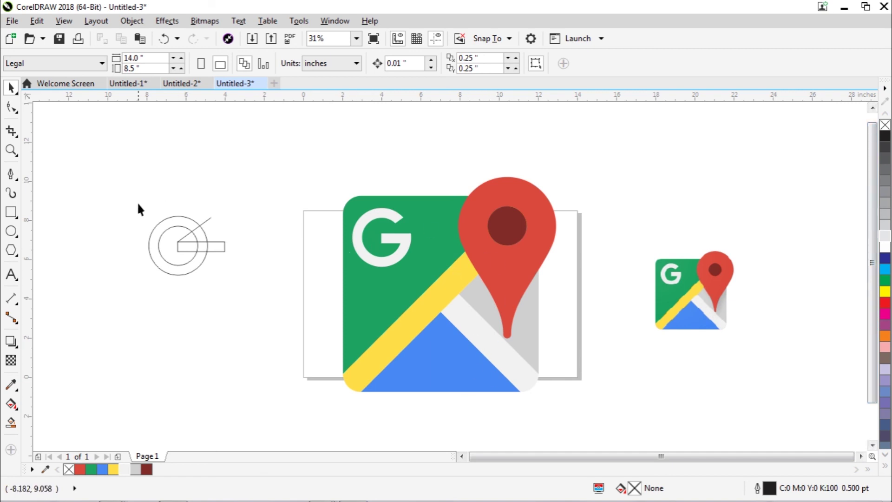
left_click_drag(127, 195, 258, 319)
key("Delete")
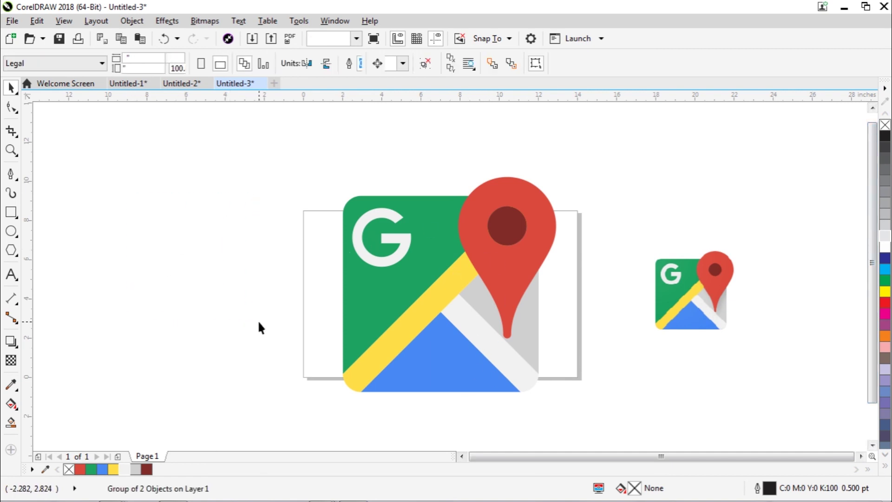